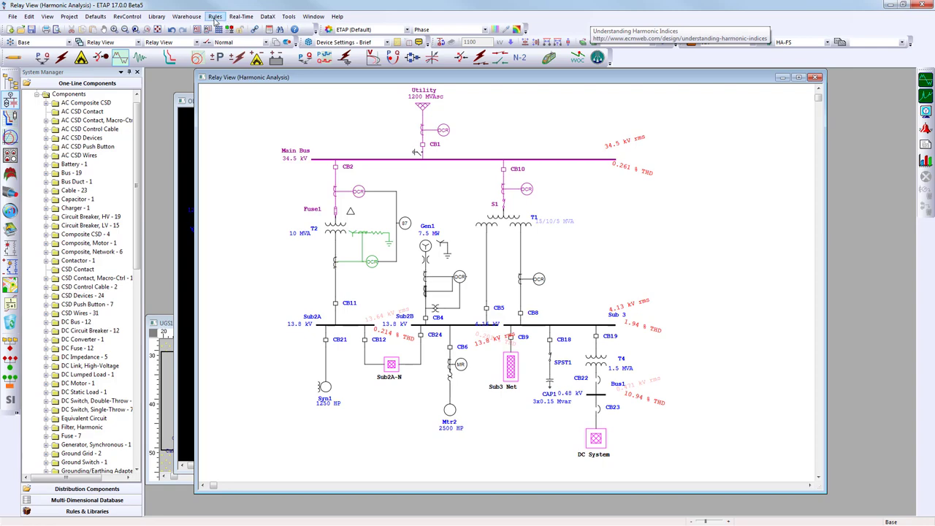
# Open the harmonic compliance limits rule book and review the descriptions of the ANSI/IEEE519-2014, BS ENA G5/4-1 and IEC 61000-3-6 rules
pyautogui.click(215, 17)
pyautogui.click(234, 51)
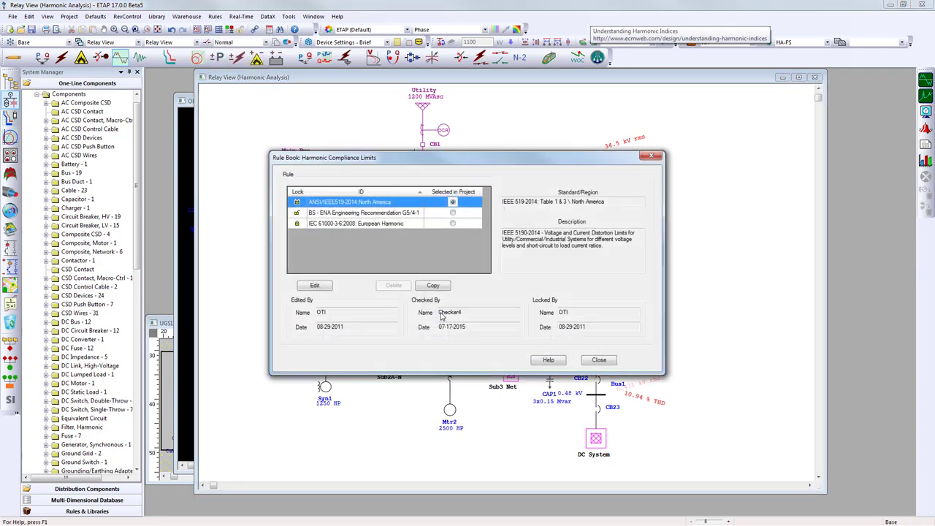
pyautogui.moveTo(437, 154); pyautogui.dragTo(497, 204)
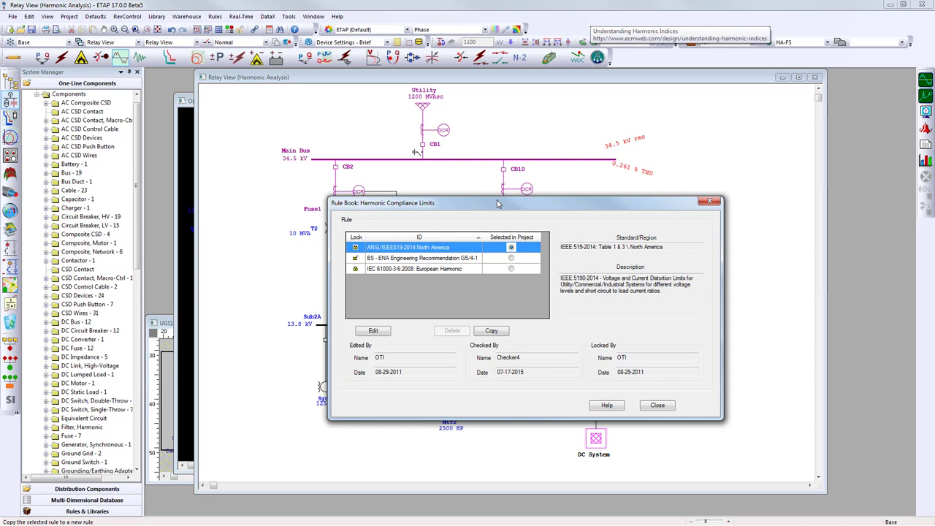
pyautogui.click(439, 260)
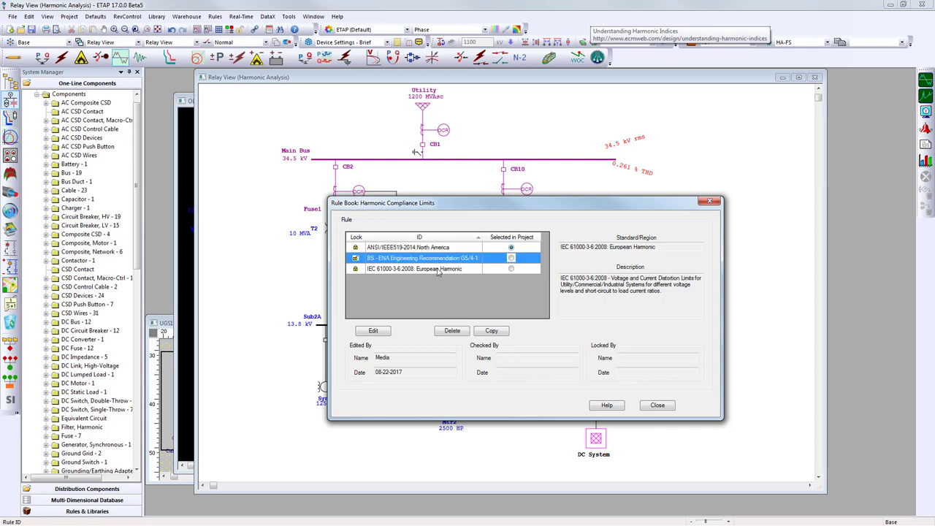
pyautogui.click(437, 270)
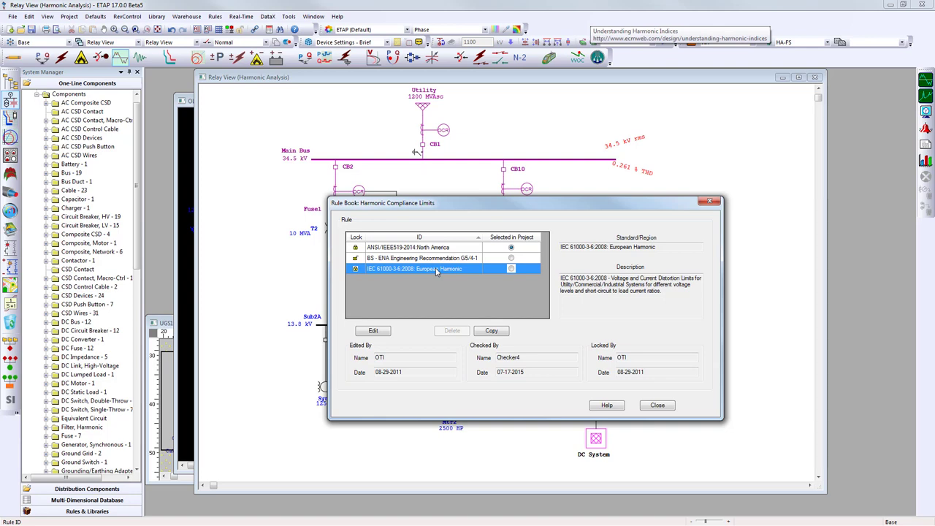
pyautogui.click(429, 249)
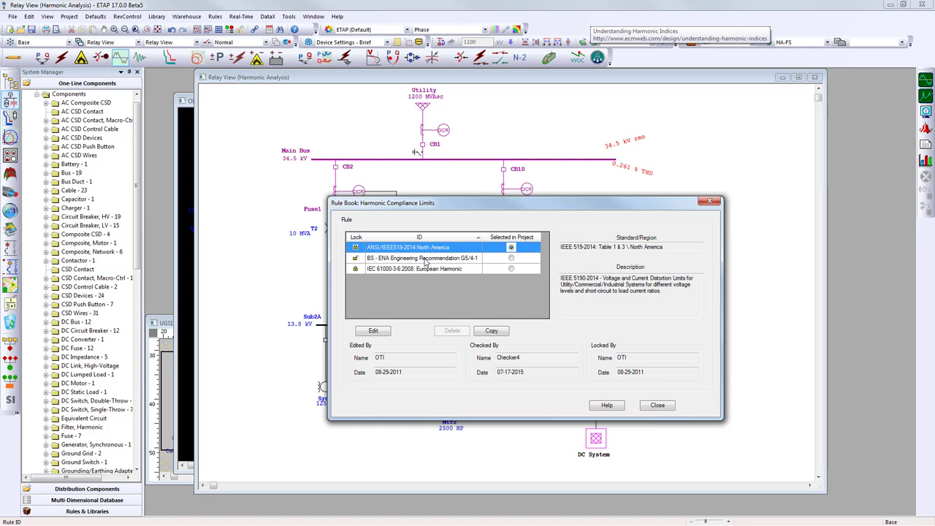
pyautogui.click(427, 260)
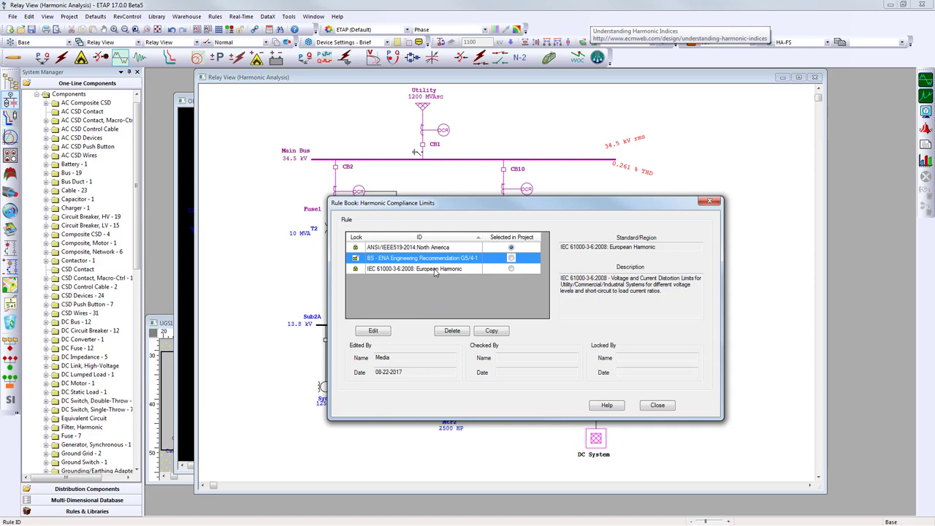
pyautogui.click(435, 271)
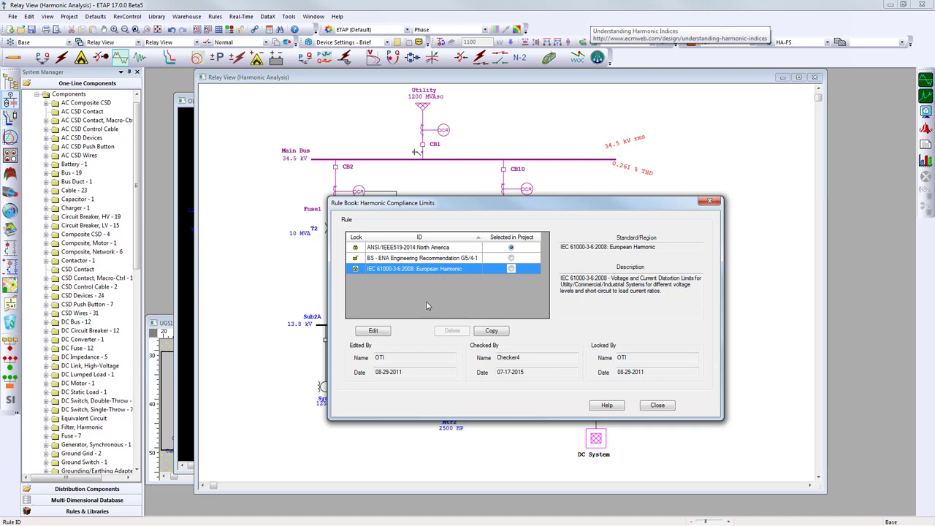
pyautogui.click(406, 248)
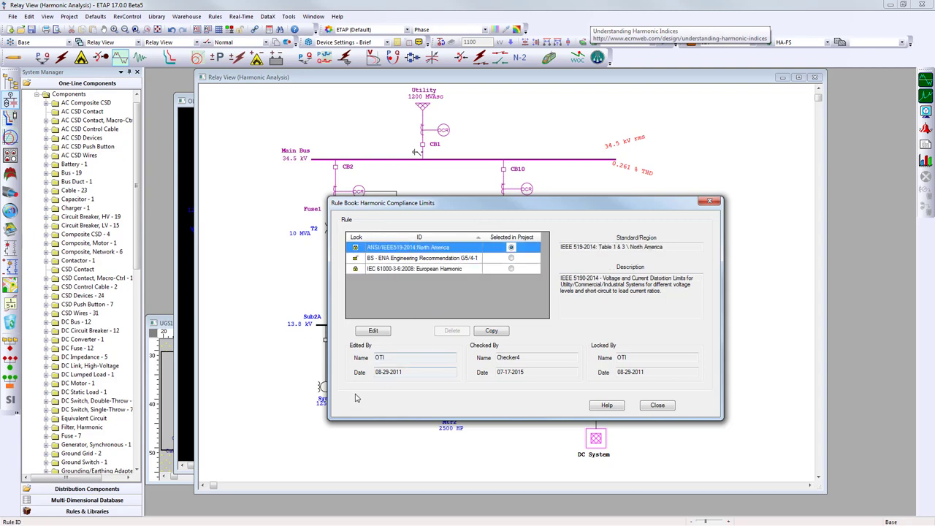
# Inspect the current limits, voltage limits and general information of the ANSI/IEEE519-2014:North America rule, then close the rule book
pyautogui.click(382, 333)
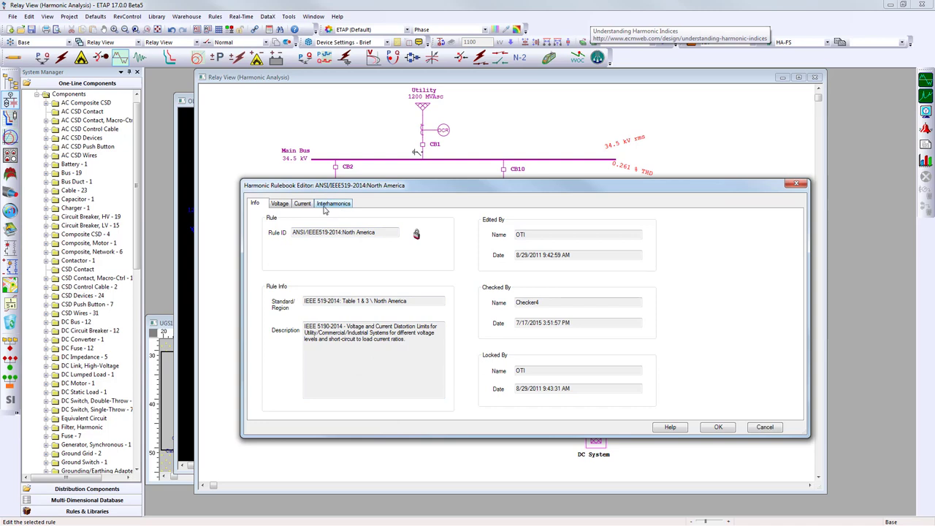
pyautogui.click(302, 206)
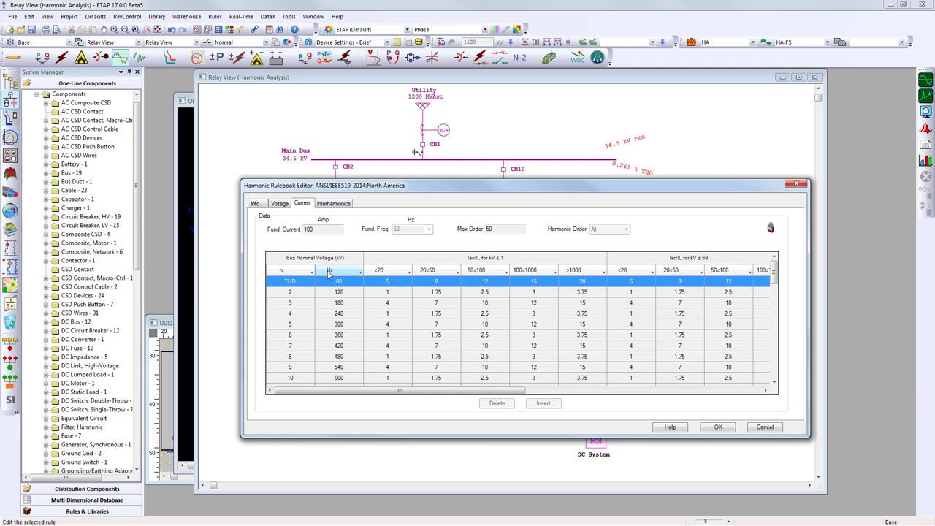
pyautogui.click(279, 205)
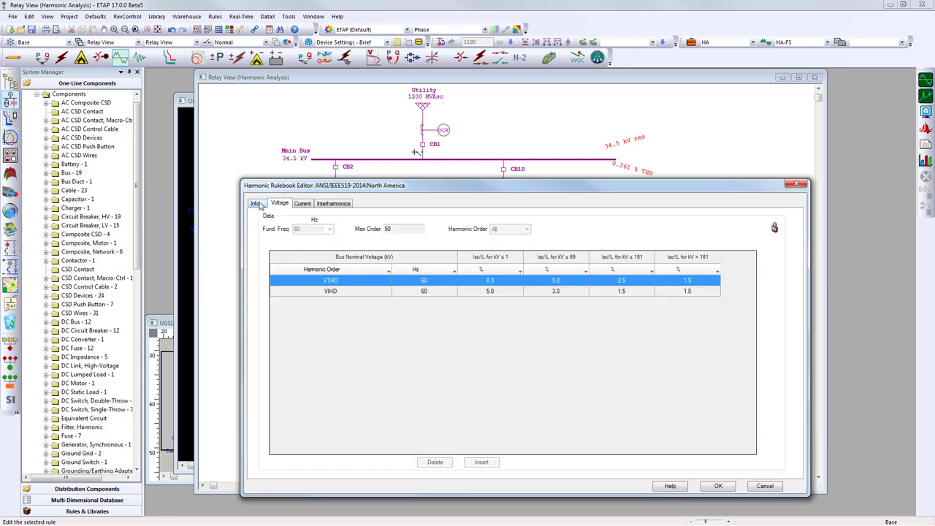
pyautogui.click(257, 204)
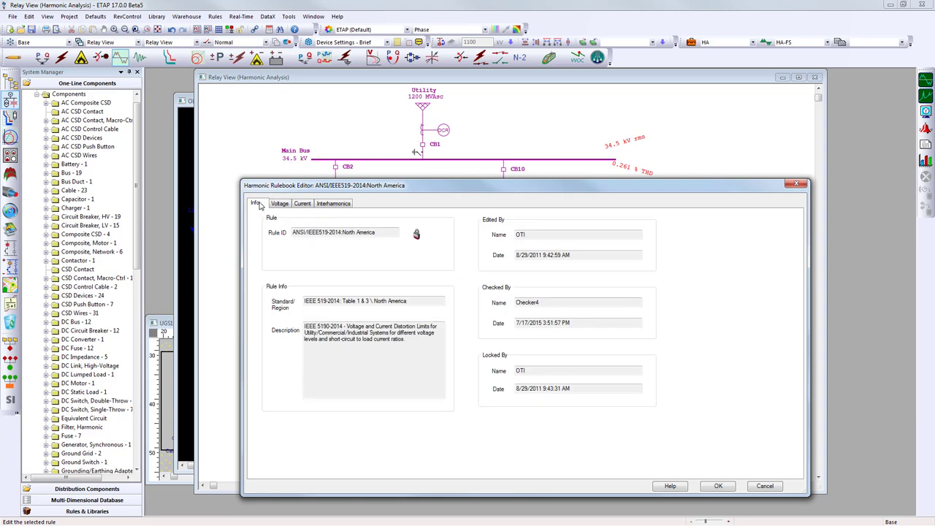
pyautogui.click(719, 486)
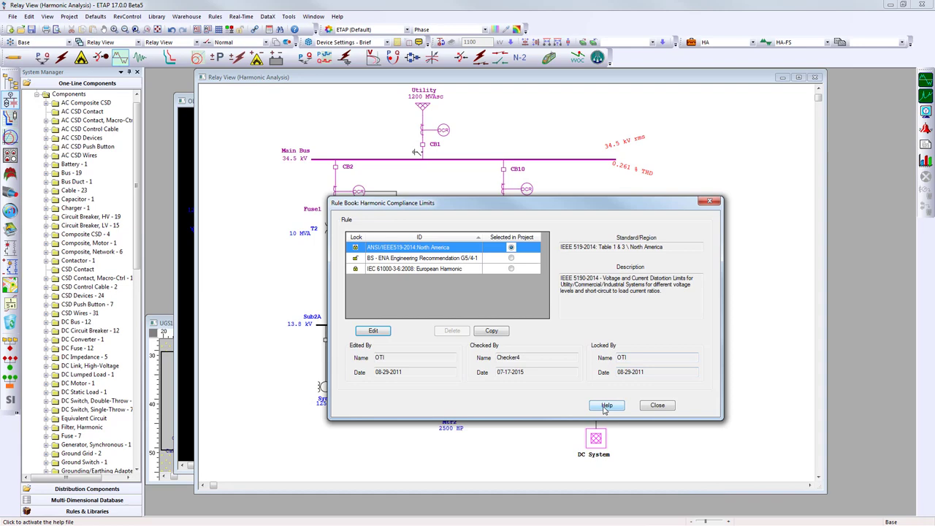
pyautogui.click(644, 408)
# Open the harmonic limit settings of the 34.5 kV Main Bus
pyautogui.doubleClick(536, 160)
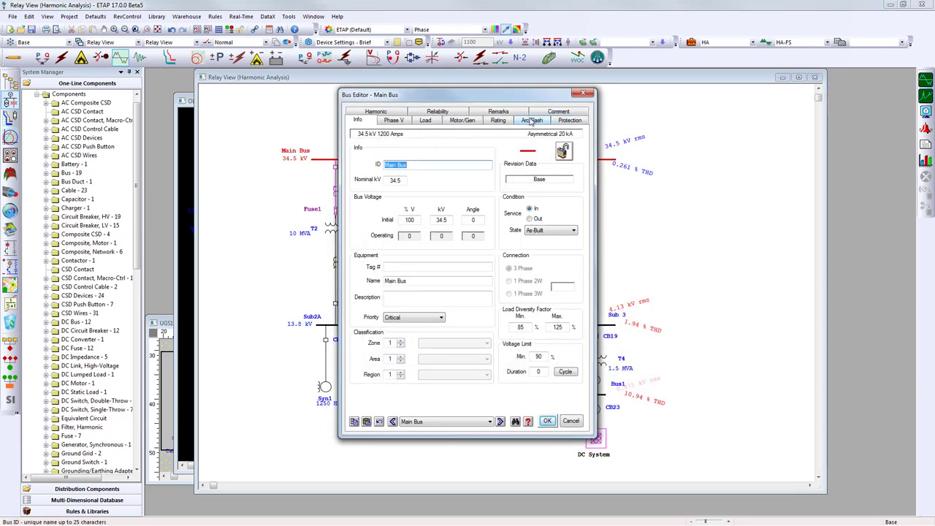
pyautogui.moveTo(393, 101); pyautogui.dragTo(586, 111)
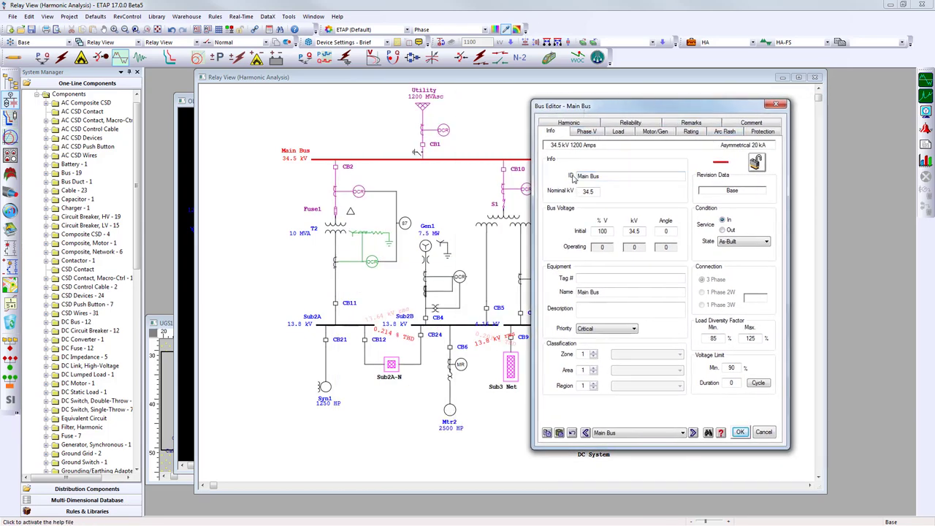
pyautogui.click(579, 123)
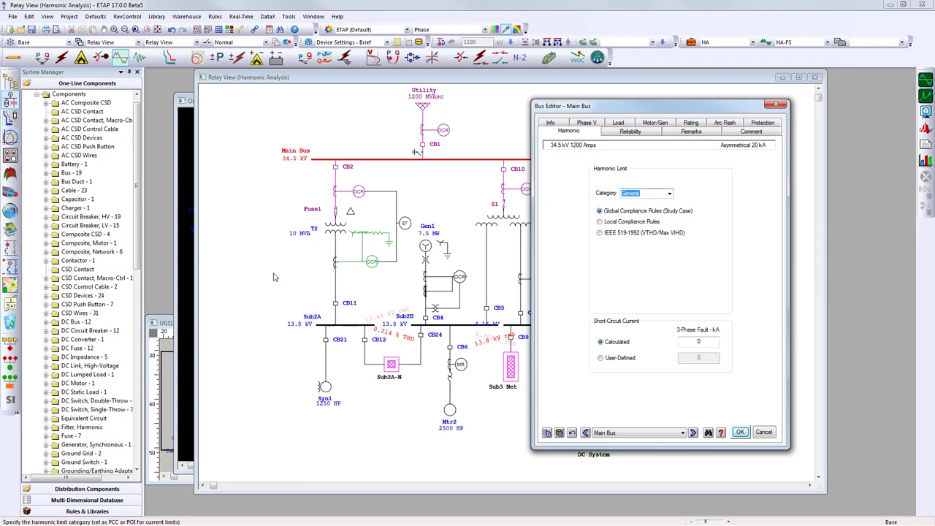
# Set the Main Bus to local compliance rules with rule ID ANSI/IEEE519-2014:North America and view that rule's limits
pyautogui.click(627, 222)
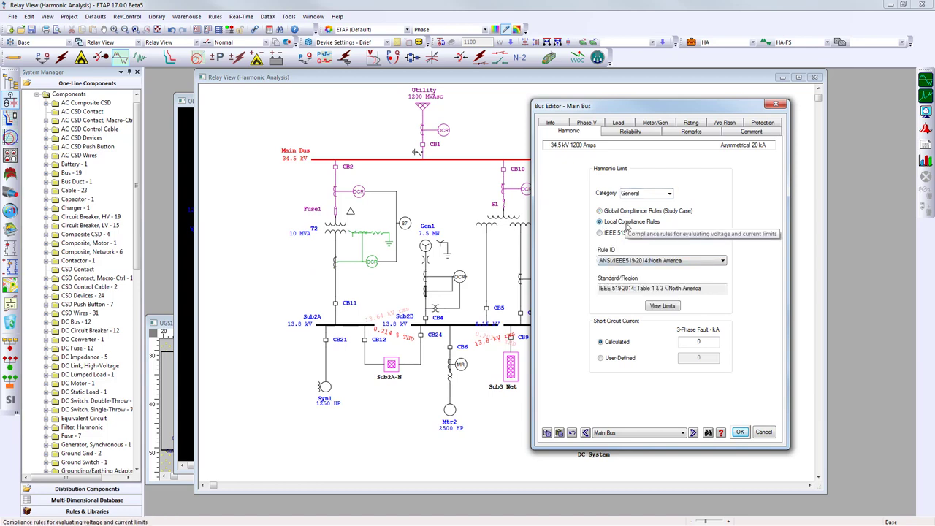
pyautogui.click(670, 263)
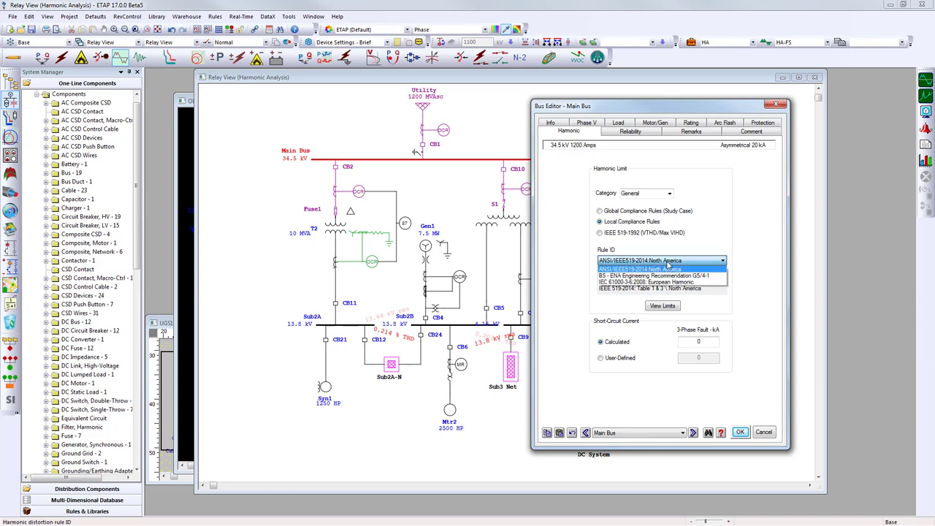
pyautogui.click(665, 268)
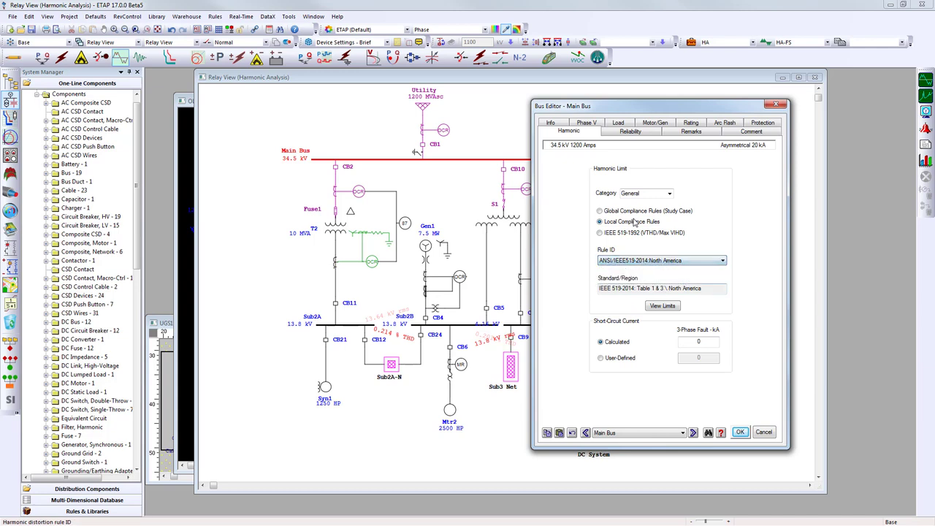
pyautogui.click(662, 306)
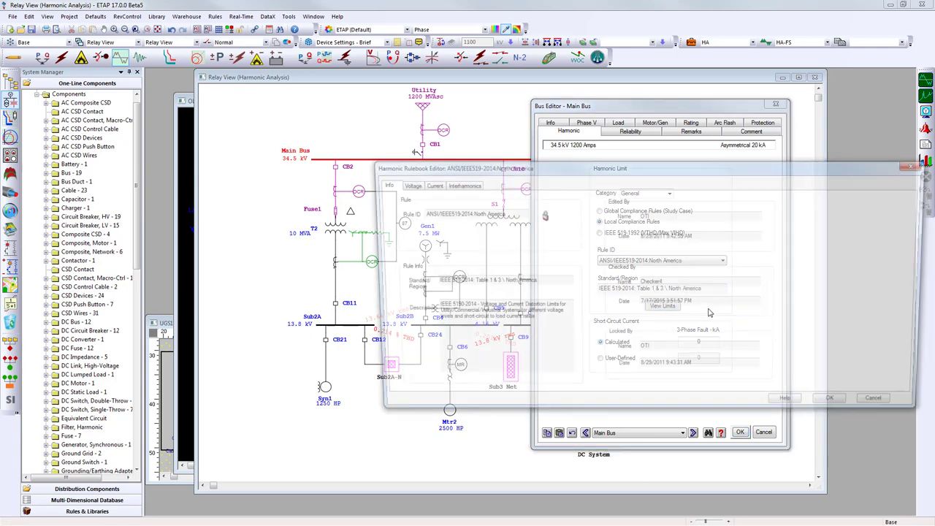
pyautogui.click(920, 165)
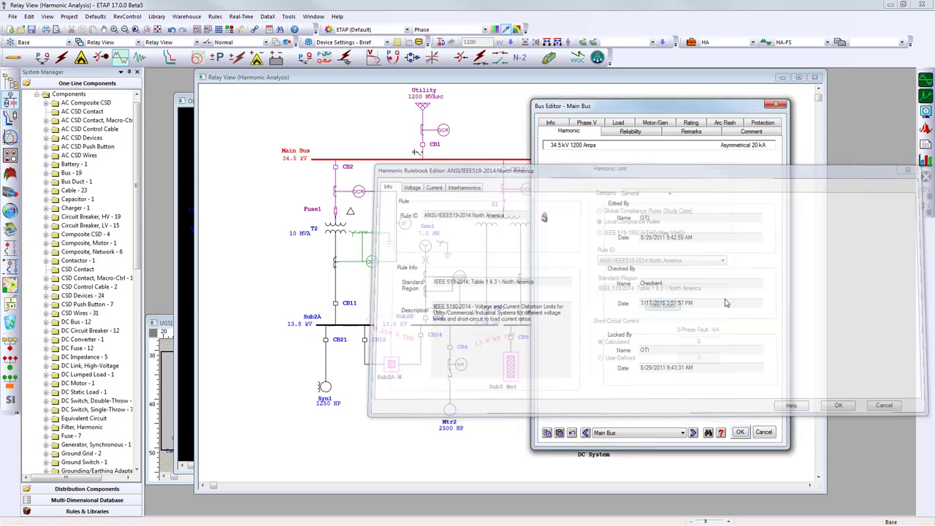
# Set the Main Bus harmonic limit to IEEE 519-1992 (VTHD/Max VIHD) with a user-defined short-circuit current and accept the changes
pyautogui.click(629, 233)
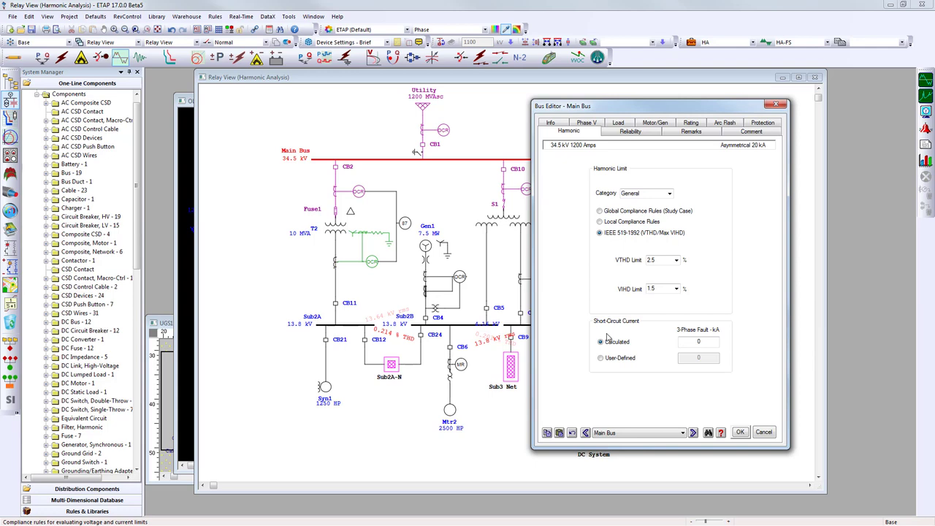
pyautogui.click(698, 342)
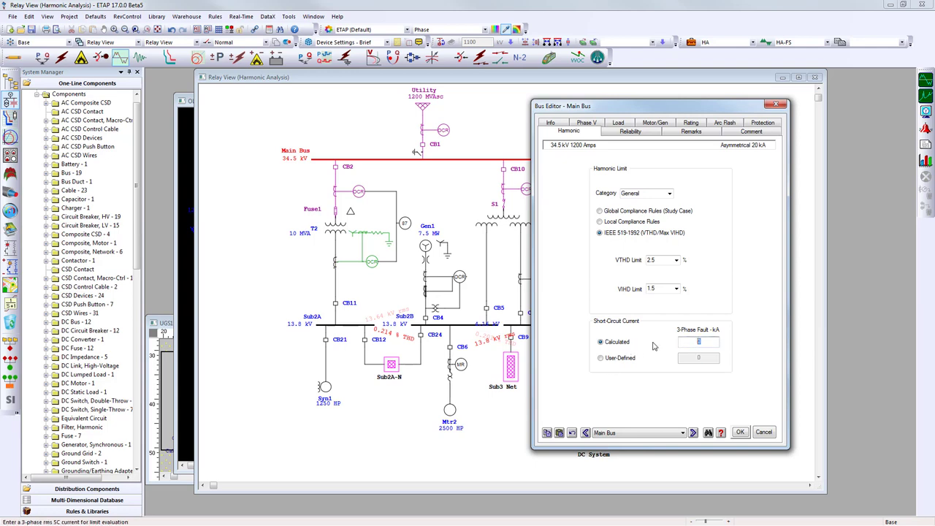
pyautogui.click(607, 358)
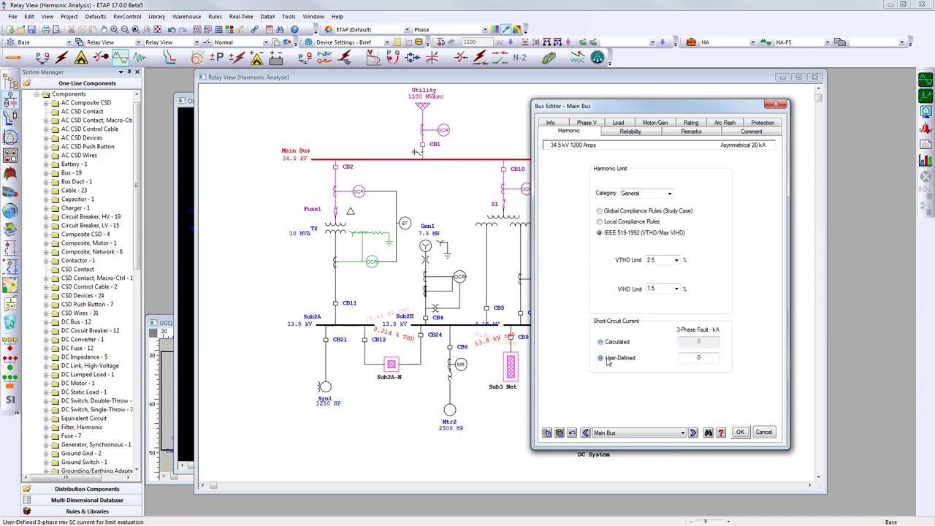
pyautogui.click(697, 358)
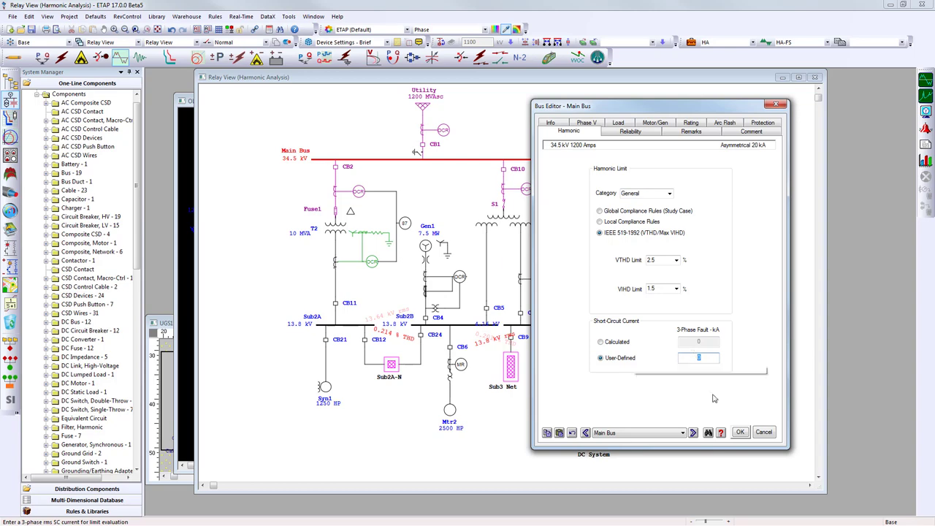
pyautogui.click(740, 432)
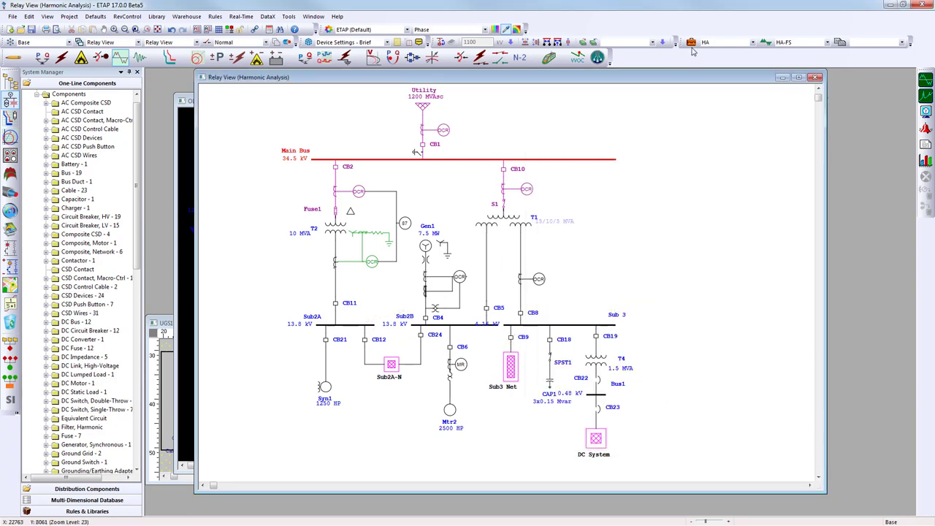
# Open the HA harmonic study case and examine its model settings for transmission lines and cables, including the long line length threshold
pyautogui.click(691, 44)
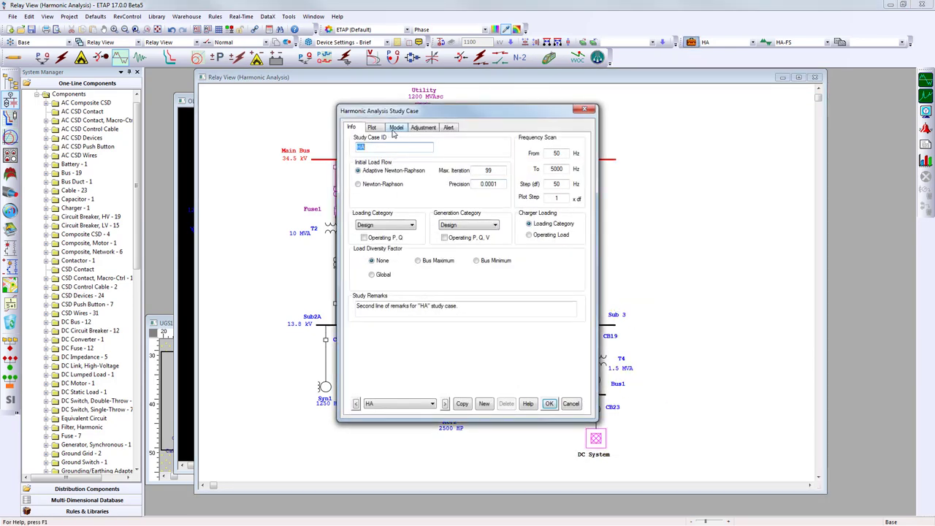
pyautogui.click(396, 128)
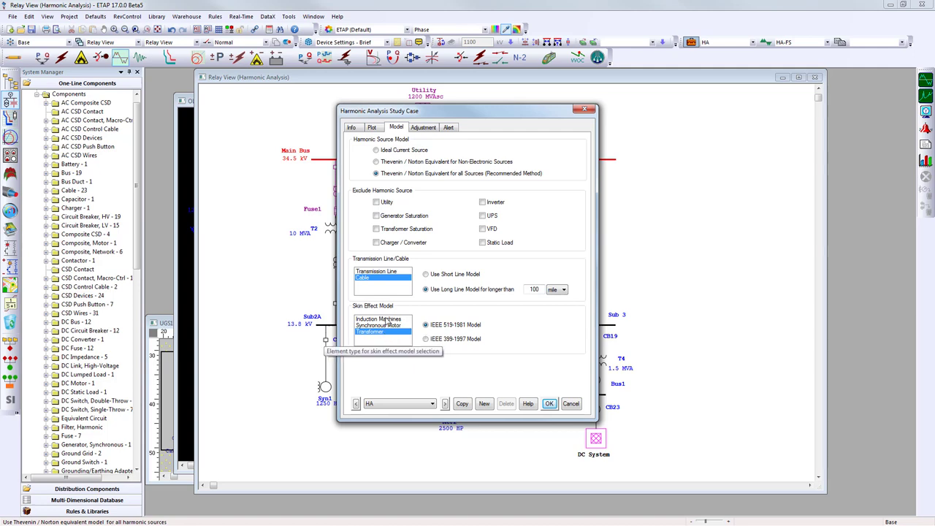
pyautogui.click(381, 271)
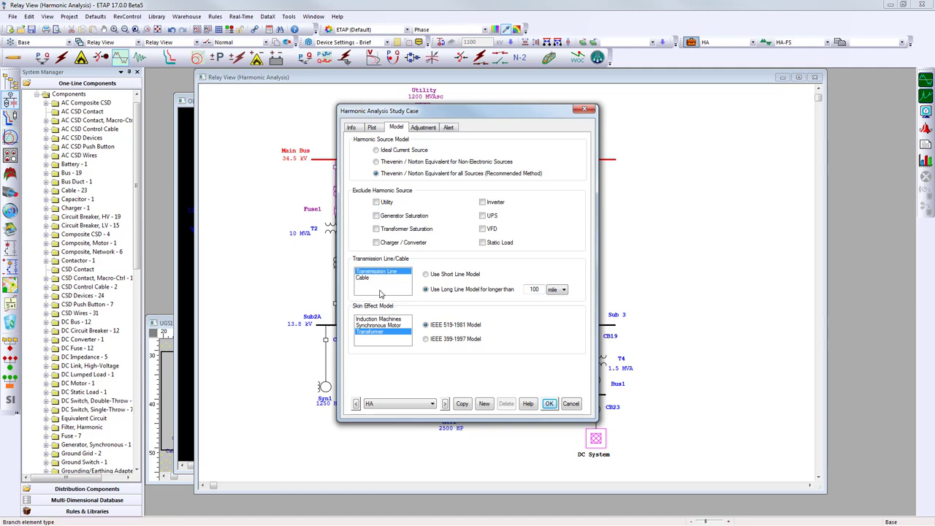
pyautogui.click(395, 278)
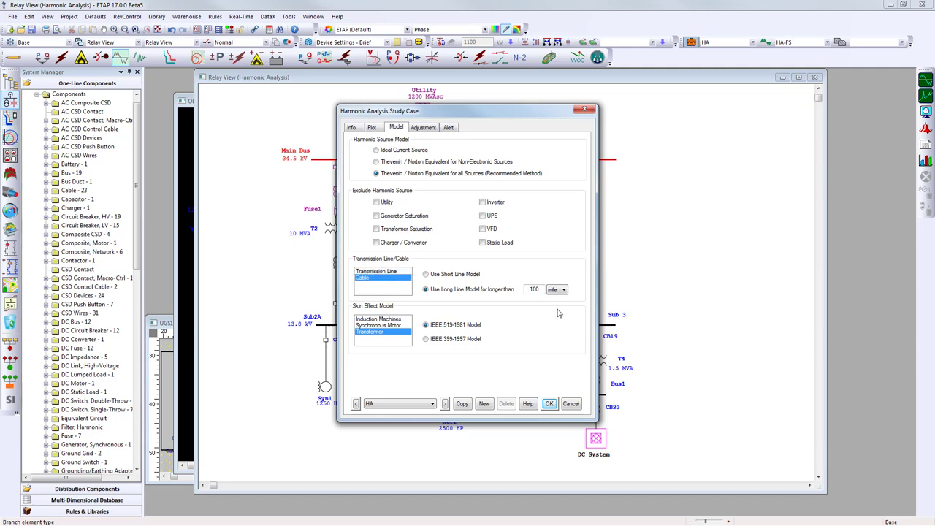
pyautogui.doubleClick(536, 289)
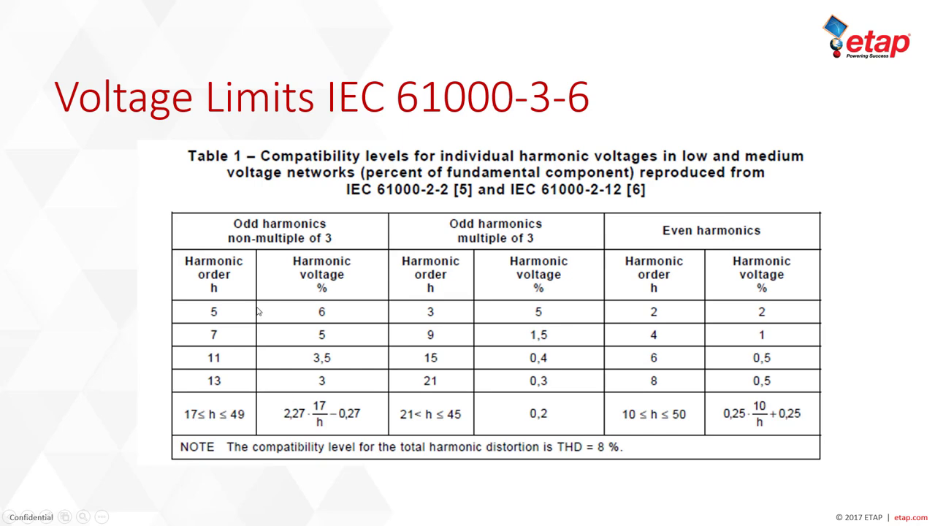
pyautogui.press('Right')
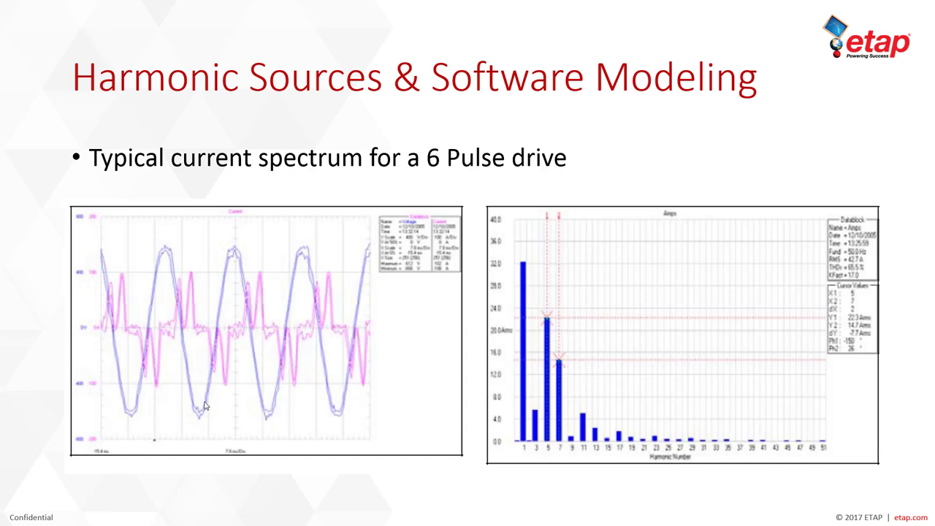
# Switch to the ETAP project with the Harmonic Analysis View and open the DC System composite network's diagram
pyautogui.hotkey('alt', 'Tab')
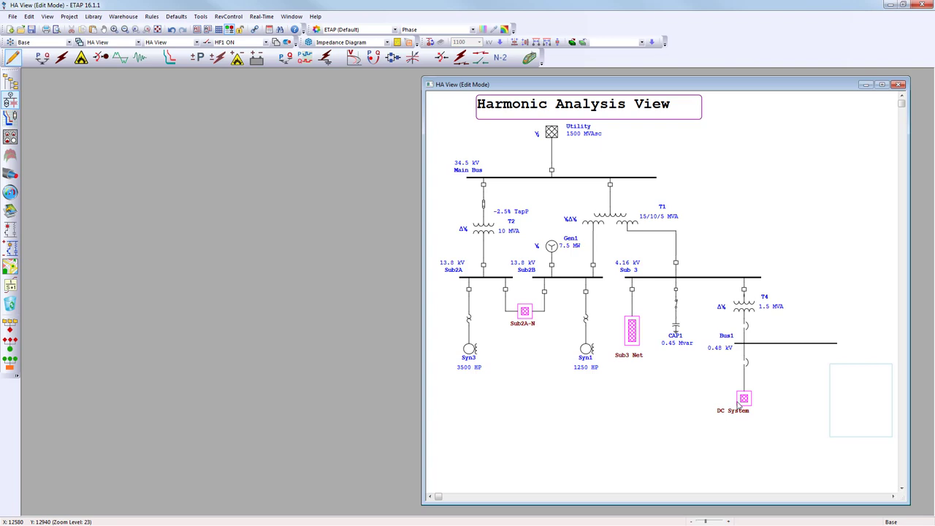
pyautogui.click(744, 398)
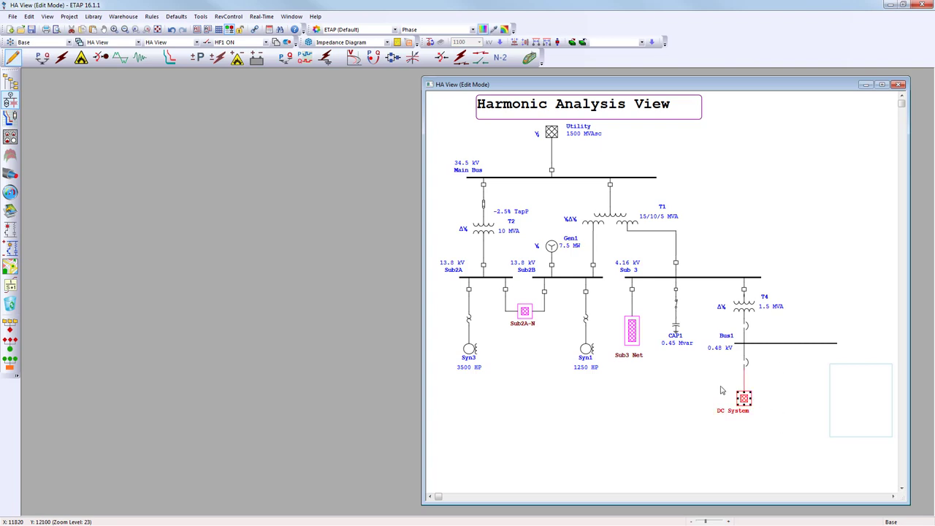
pyautogui.click(776, 413)
pyautogui.doubleClick(744, 399)
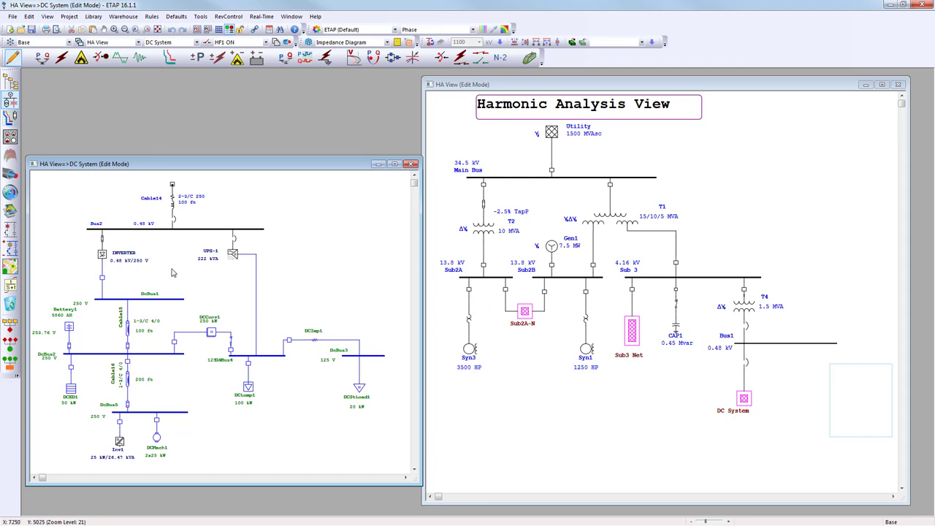
# Open the harmonic library and view the ABB ACS1000 12P current source entry
pyautogui.click(111, 264)
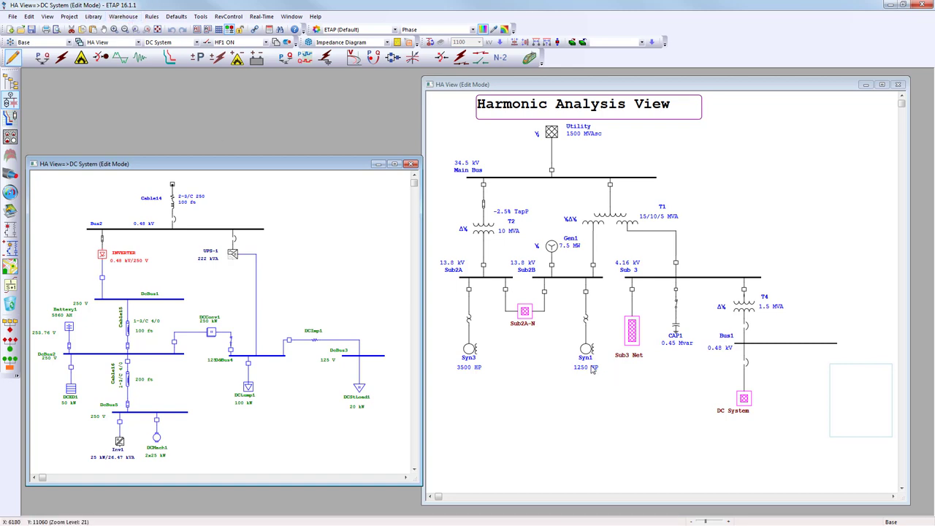
pyautogui.click(597, 393)
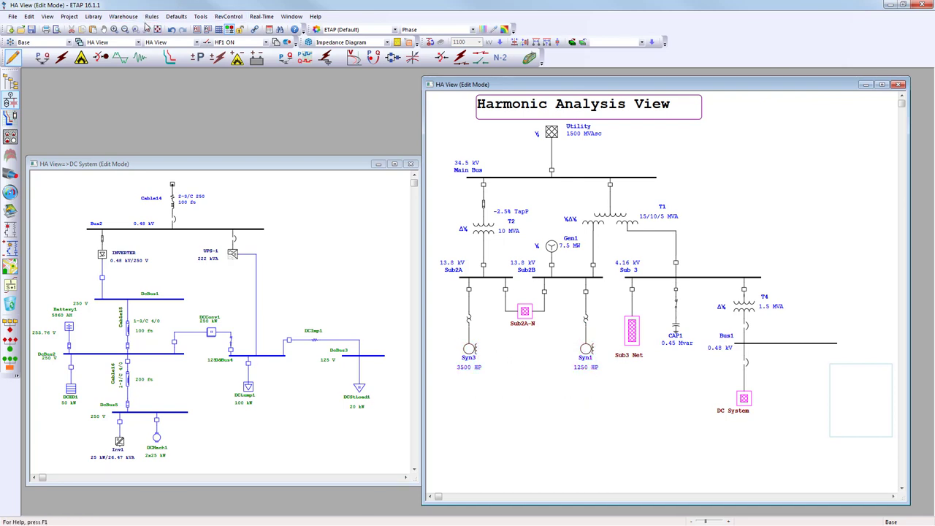
pyautogui.click(95, 18)
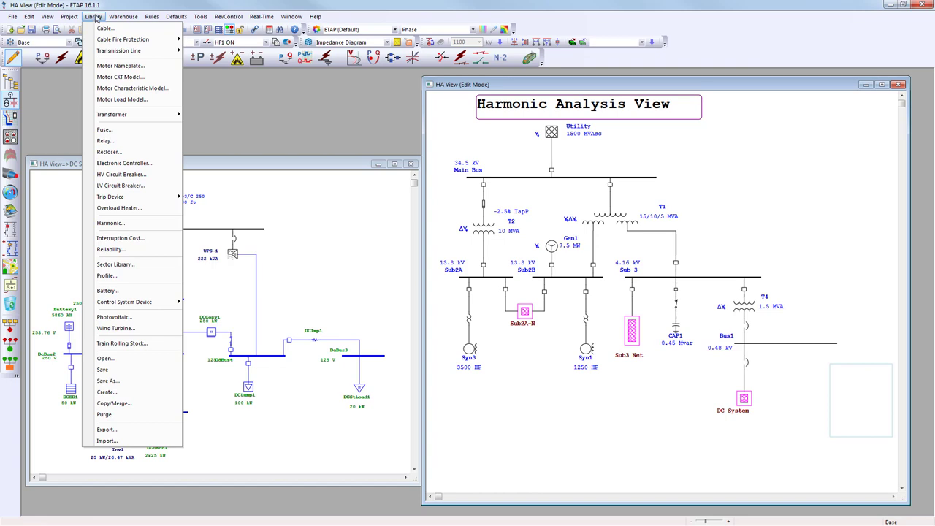
pyautogui.click(122, 225)
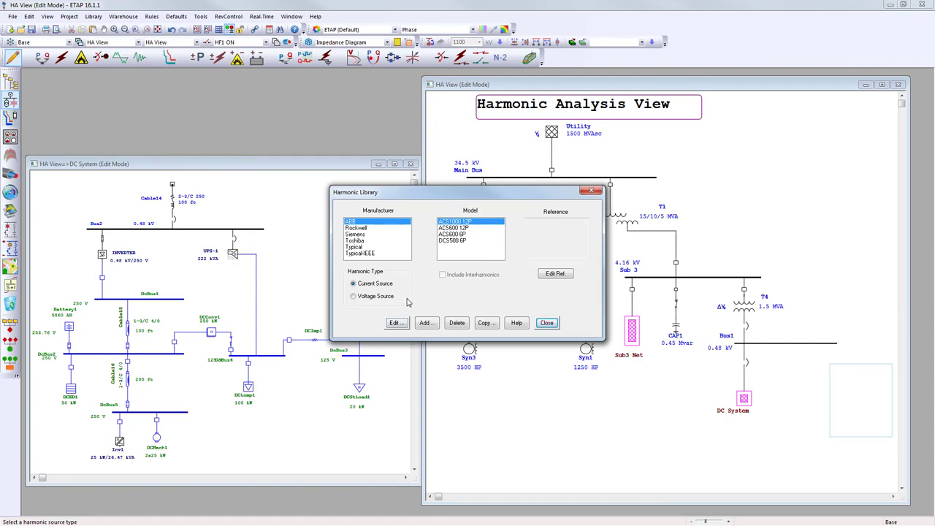
pyautogui.click(398, 324)
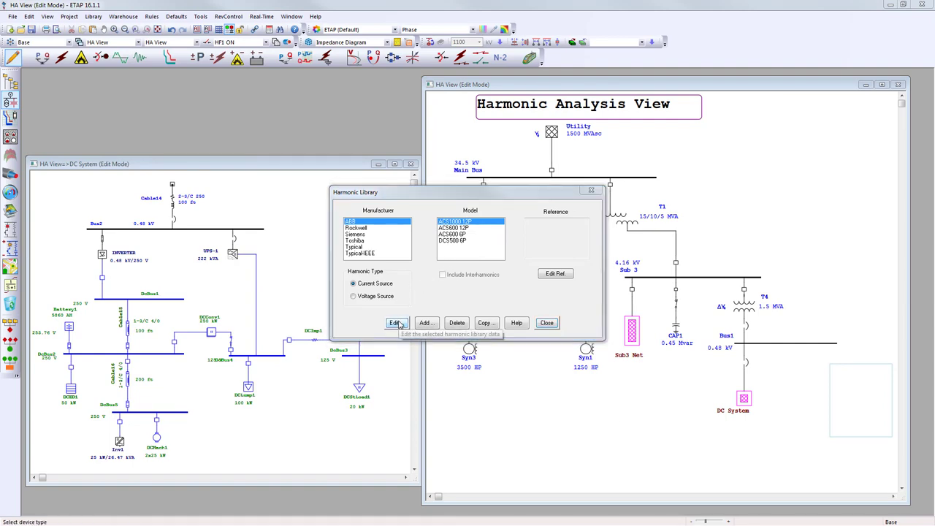
pyautogui.press('Escape')
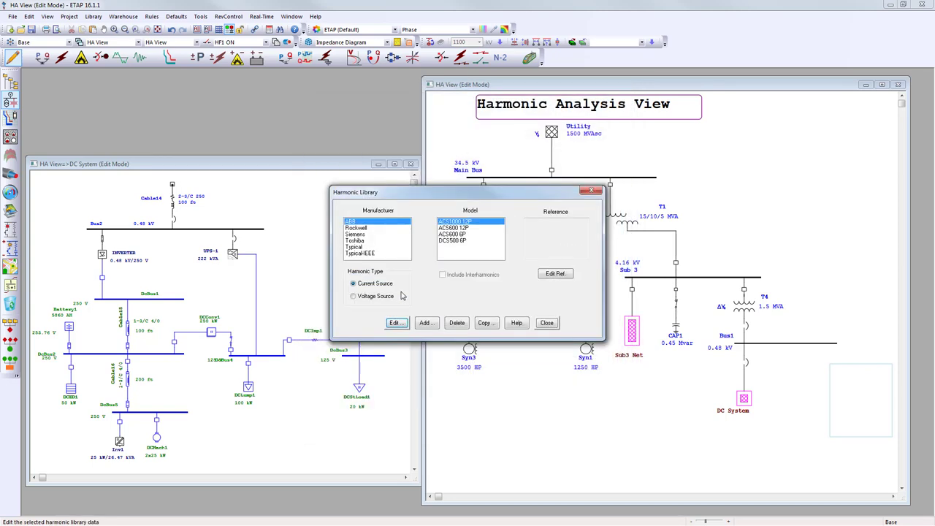
# Add a current source to the harmonic library with manufacturer Inverter and model SolarPV_Inv
pyautogui.click(428, 325)
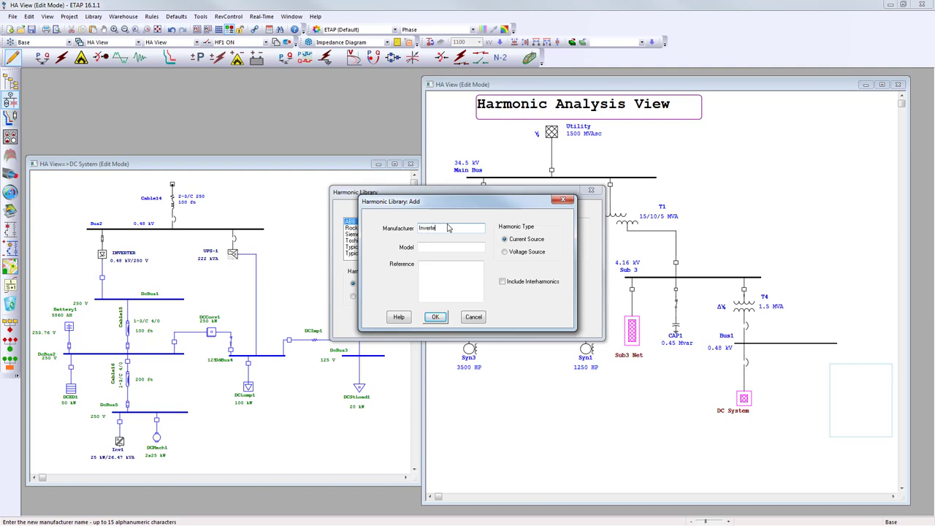
pyautogui.click(445, 248)
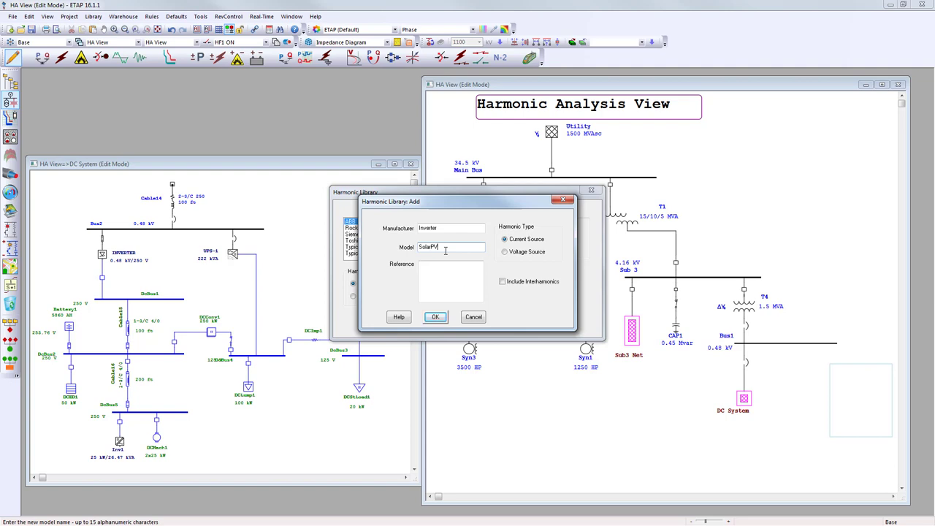
pyautogui.click(448, 268)
pyautogui.click(435, 316)
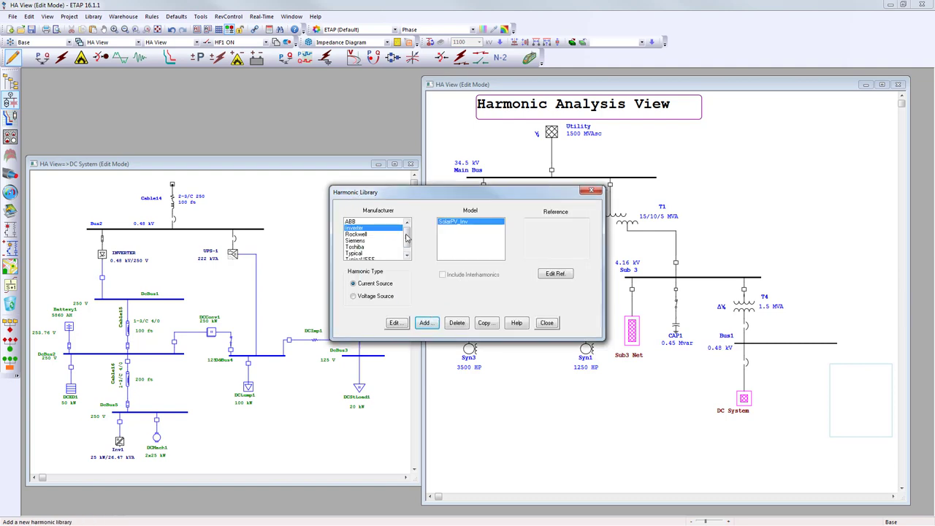
# Populate the SolarPV_Inv harmonics spectrum using a 60 Hz fundamental frequency, 6 input pulses and Max. m of 2
pyautogui.click(395, 322)
pyautogui.moveTo(468, 100); pyautogui.dragTo(445, 137)
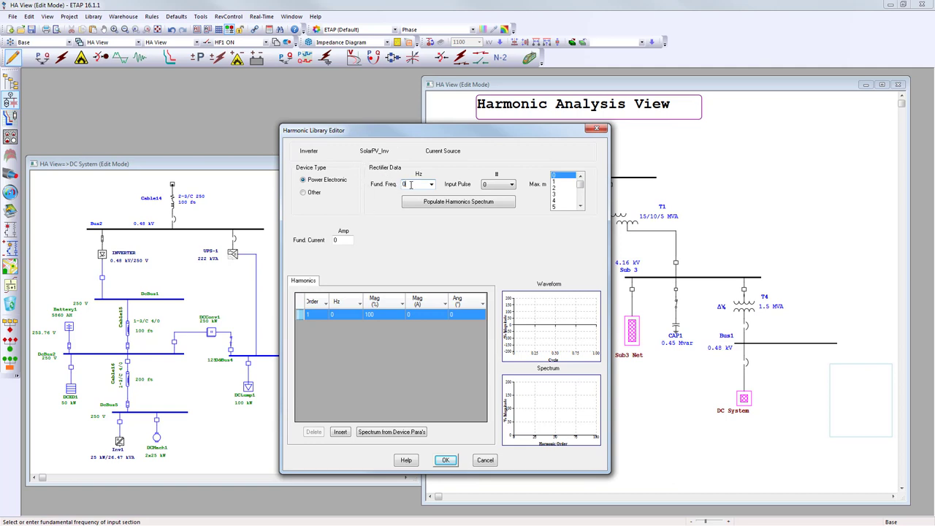
pyautogui.write('60')
pyautogui.click(498, 185)
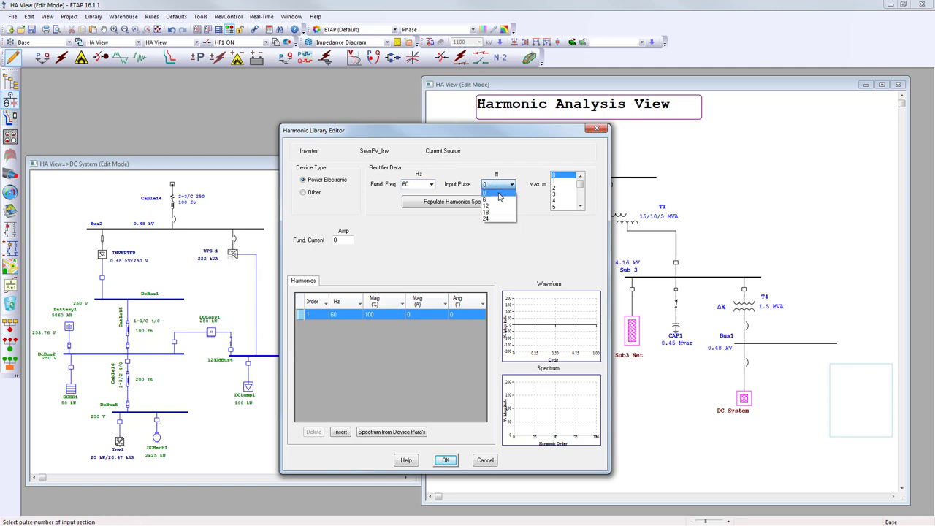
pyautogui.click(500, 199)
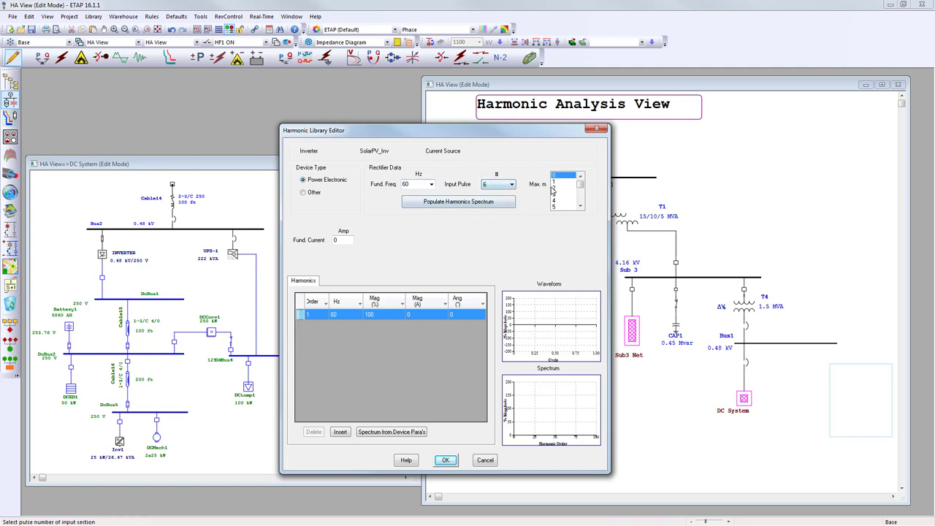
pyautogui.click(555, 187)
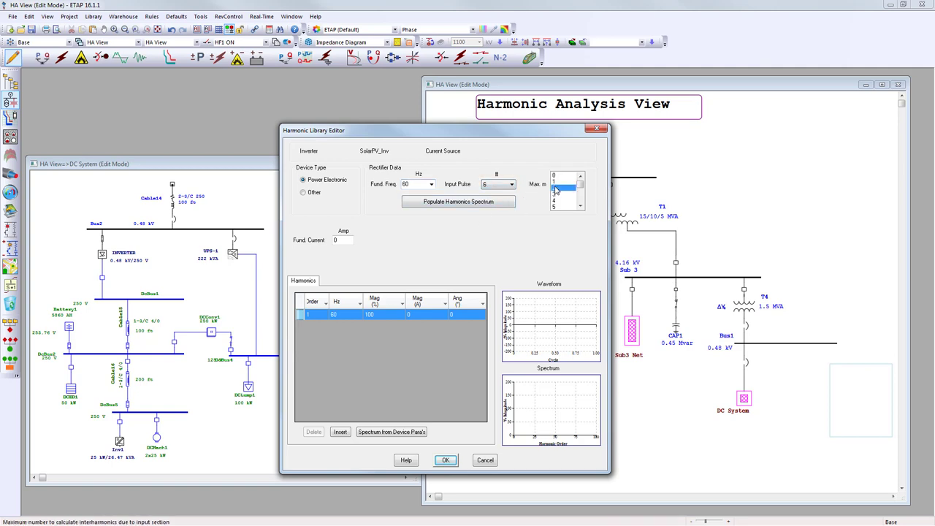
pyautogui.click(441, 204)
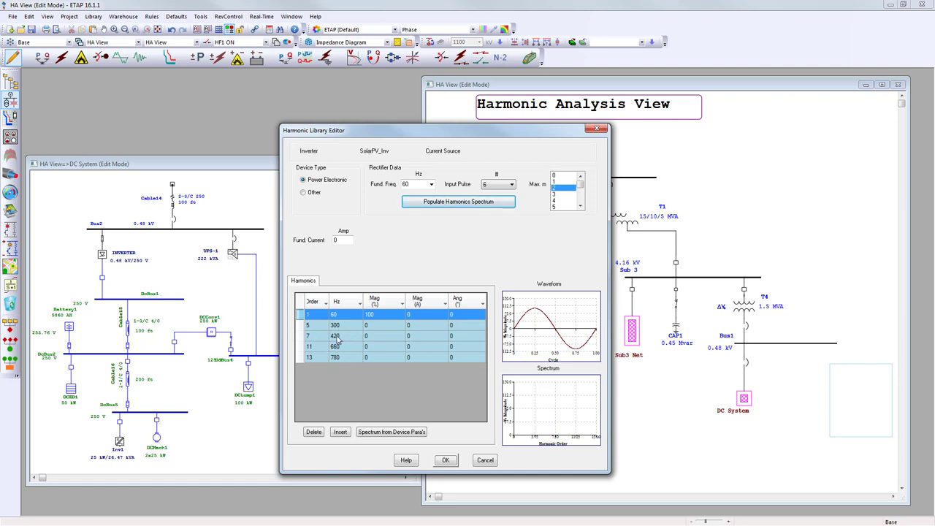
# Set the harmonic magnitudes to 20% for order 5, 14.3% for order 7, 9.1% for order 11 and 7.7% for order 13
pyautogui.click(384, 328)
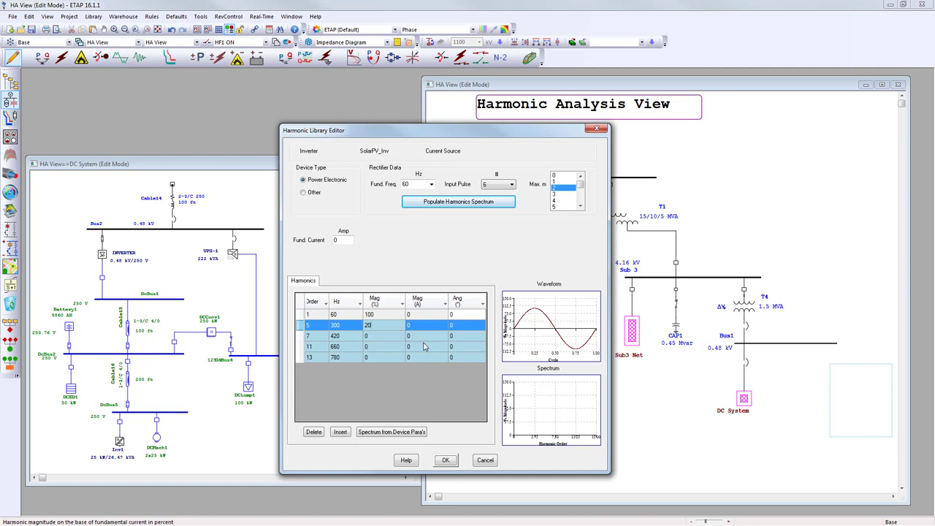
pyautogui.click(381, 335)
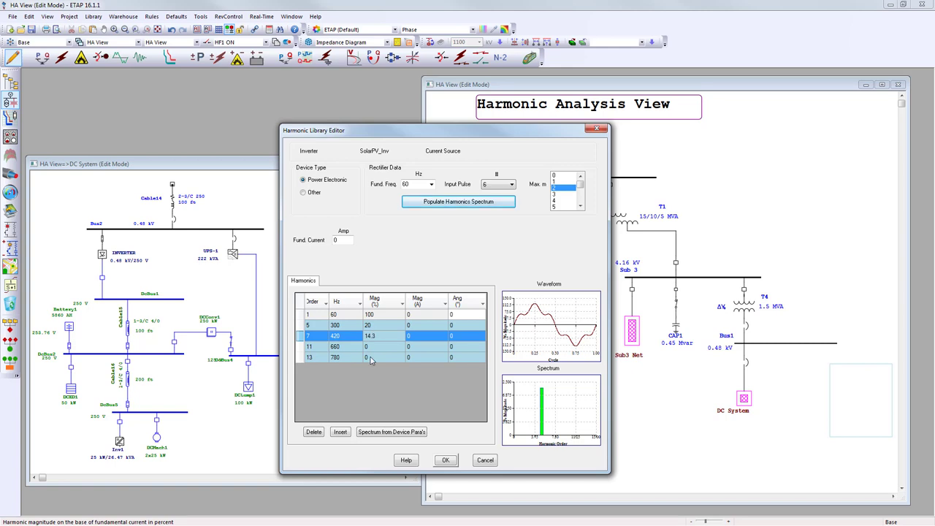
pyautogui.click(397, 346)
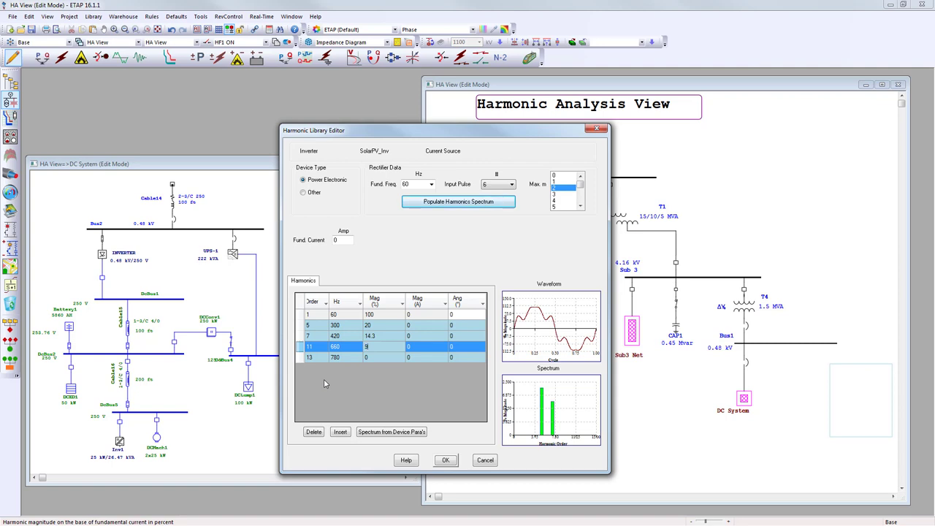
pyautogui.click(382, 357)
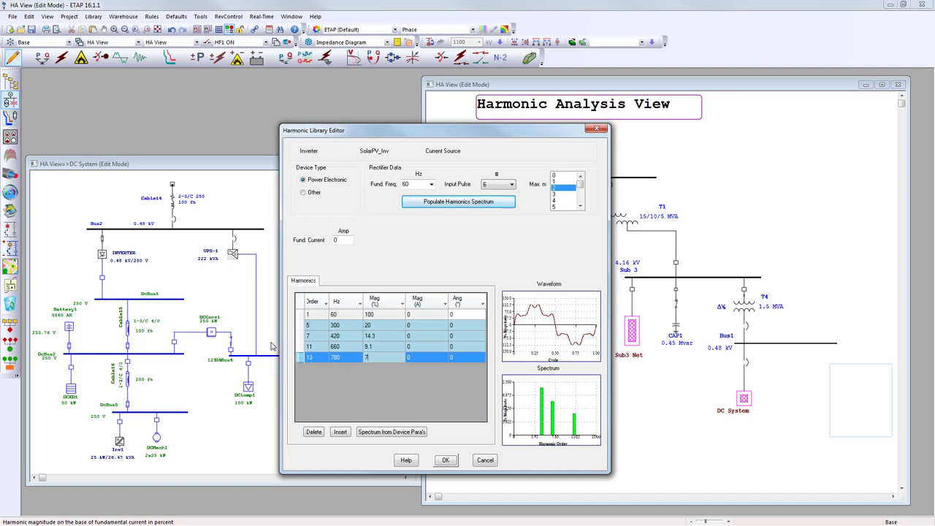
pyautogui.click(396, 338)
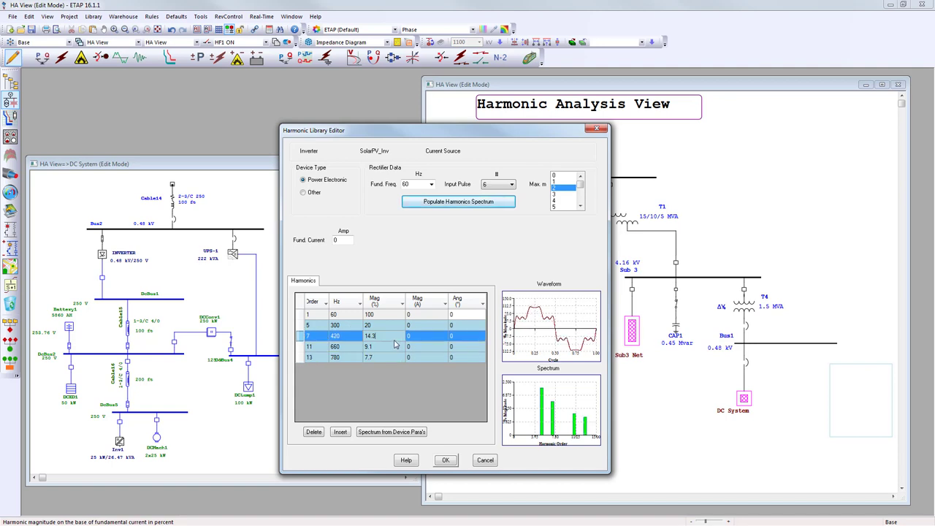
# Set the SolarPV_Inv fundamental current to 600 A, accept the entry and close the harmonic library
pyautogui.click(342, 241)
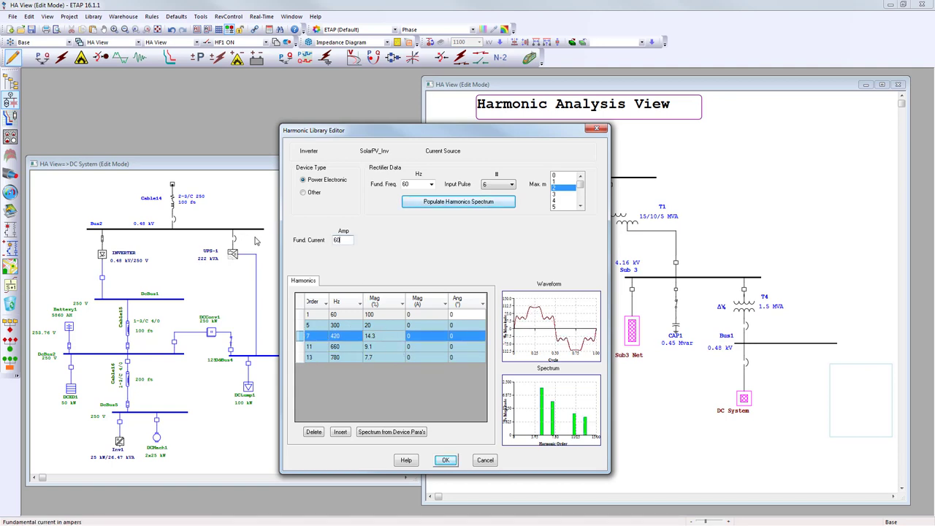
pyautogui.click(403, 350)
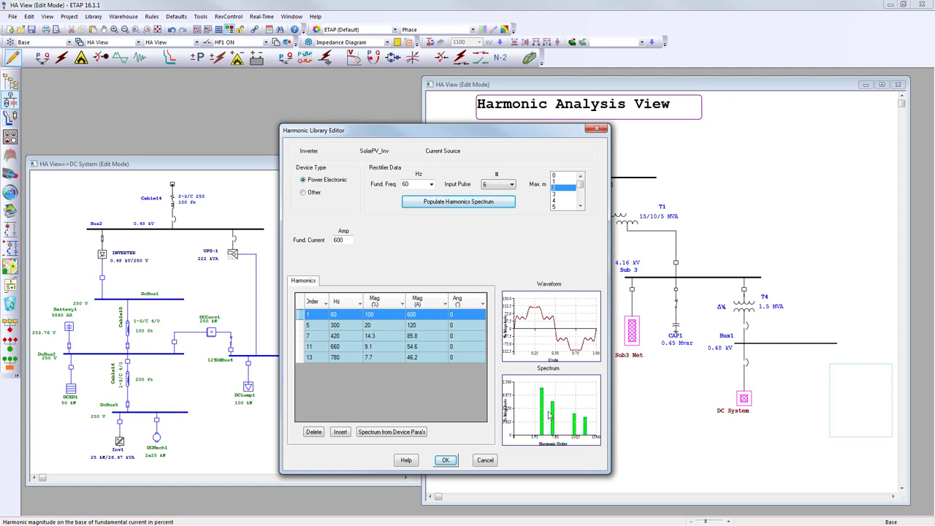
pyautogui.click(446, 461)
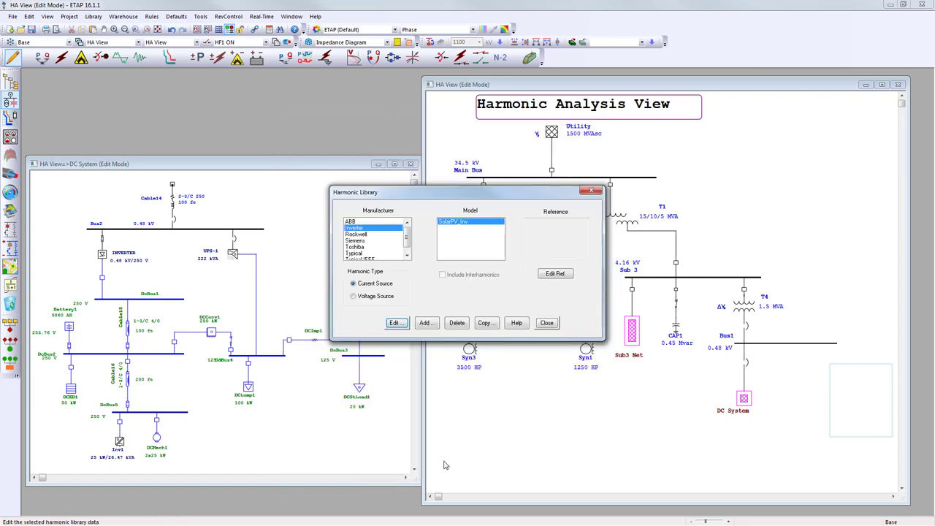
pyautogui.click(545, 323)
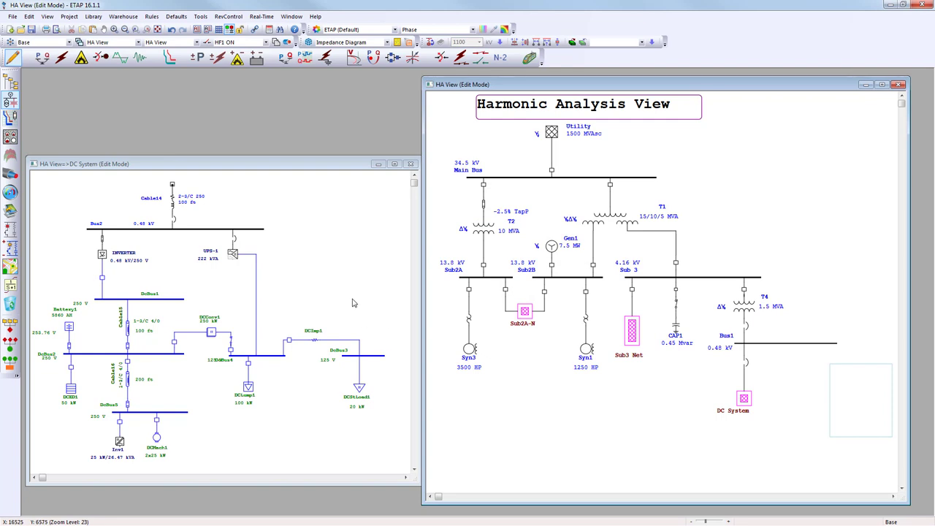
# Assign the Inverter SolarPV_Inv current source from the harmonic library to the INVERTER charger in the DC System network and accept it
pyautogui.doubleClick(102, 255)
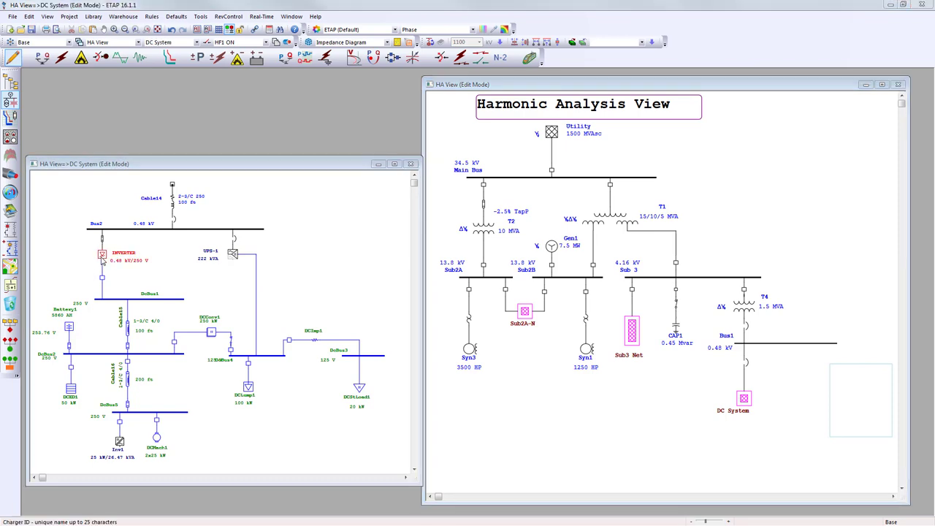
pyautogui.moveTo(446, 142); pyautogui.dragTo(320, 171)
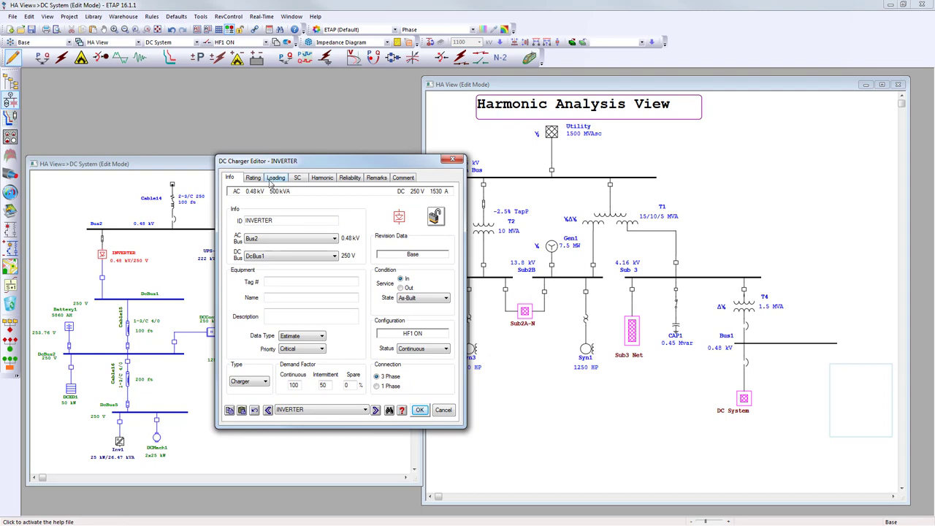
pyautogui.click(333, 181)
pyautogui.click(317, 214)
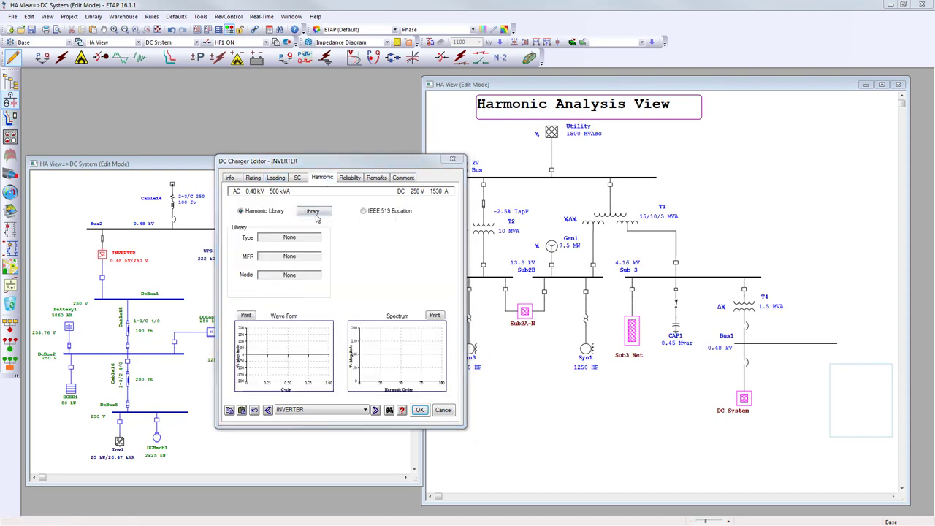
pyautogui.moveTo(448, 251)
pyautogui.mouseDown()
pyautogui.moveTo(447, 322)
pyautogui.moveTo(437, 252)
pyautogui.mouseUp()
pyautogui.click(250, 267)
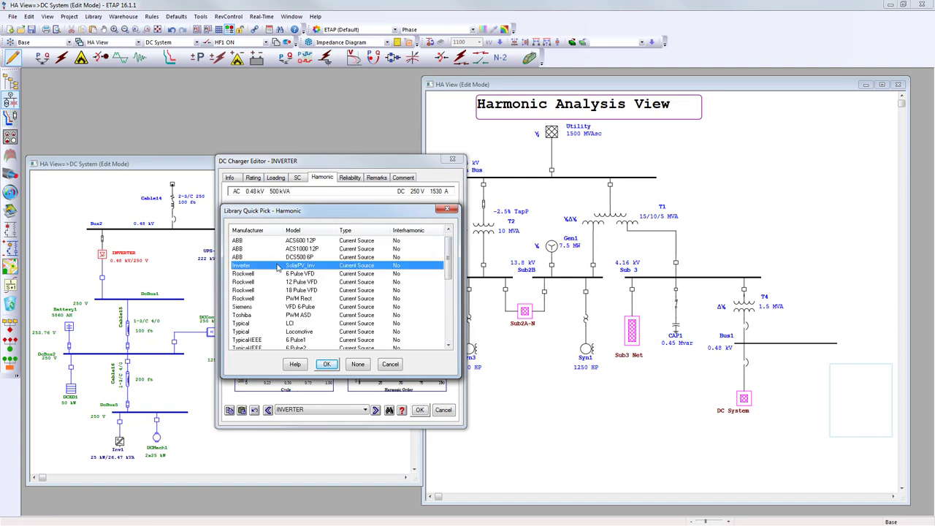
pyautogui.click(326, 365)
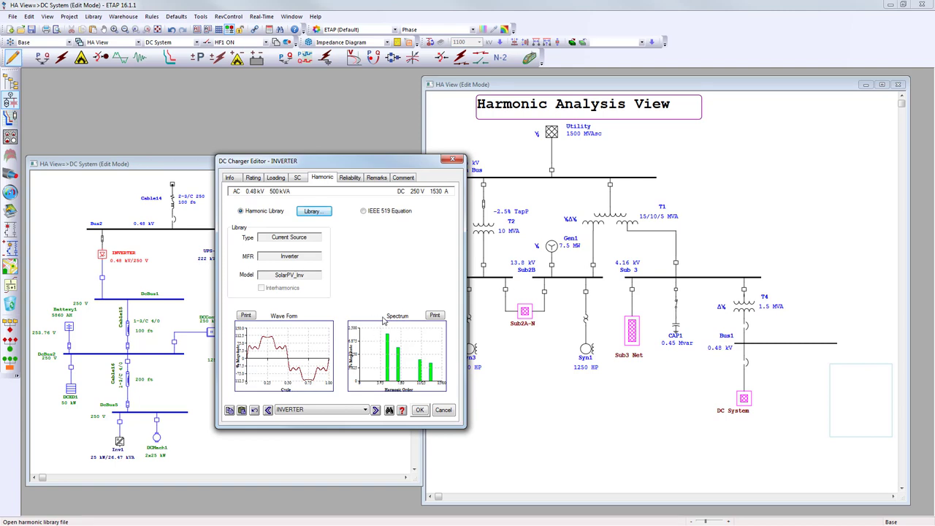
pyautogui.click(420, 412)
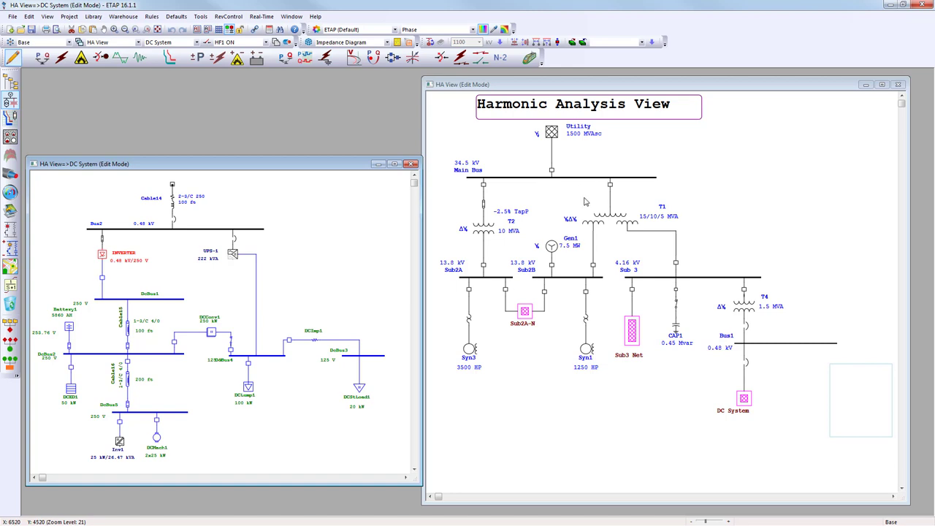
# Switch the HA View to harmonic analysis mode and open the HA study case
pyautogui.click(539, 195)
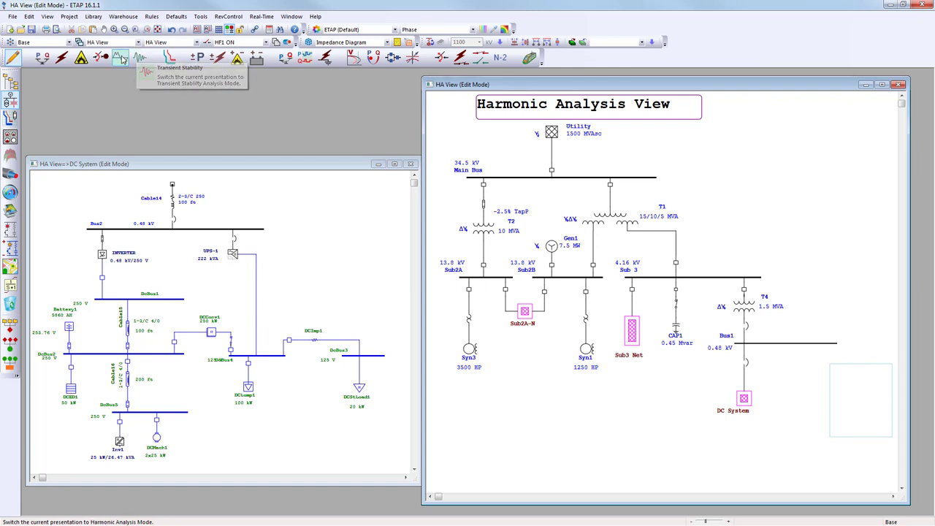
pyautogui.click(121, 57)
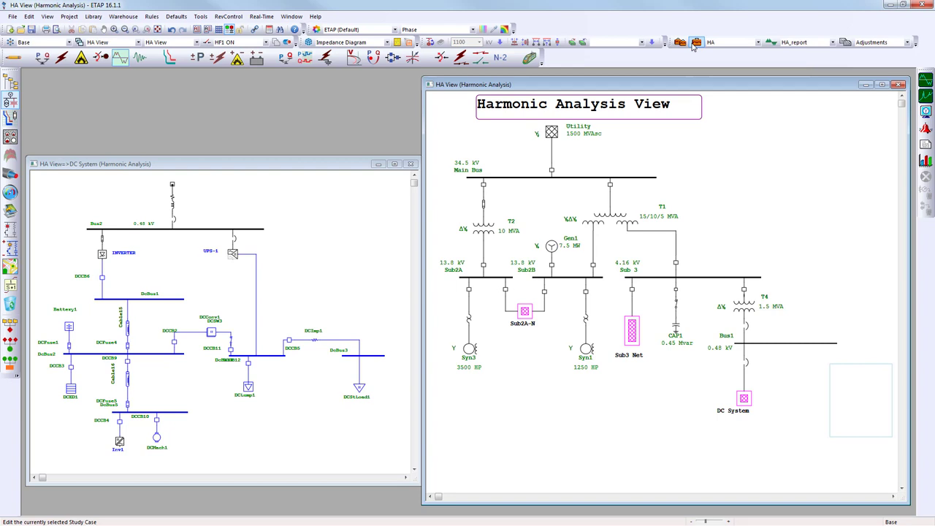
pyautogui.click(697, 43)
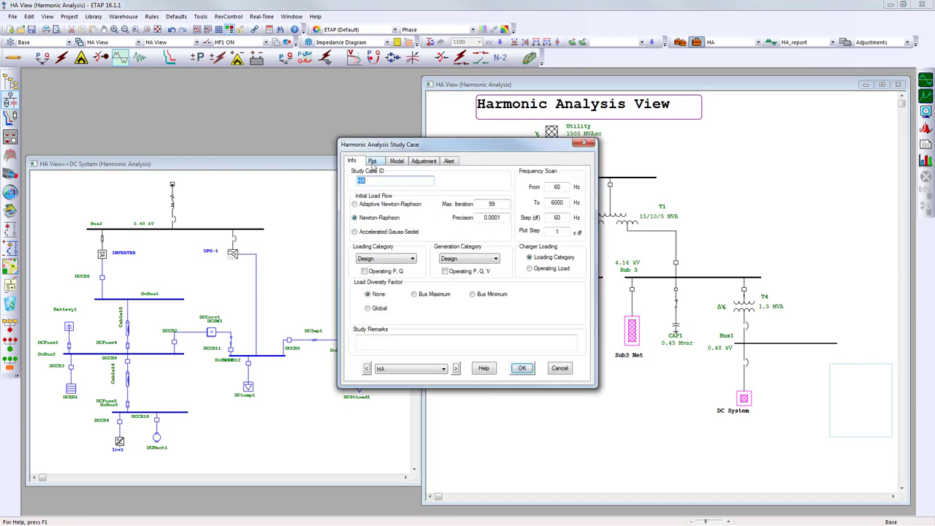
# Set Bus1, Bus2 and Main Bus to be plotted and tabulated in the HA study case
pyautogui.click(372, 161)
pyautogui.click(536, 228)
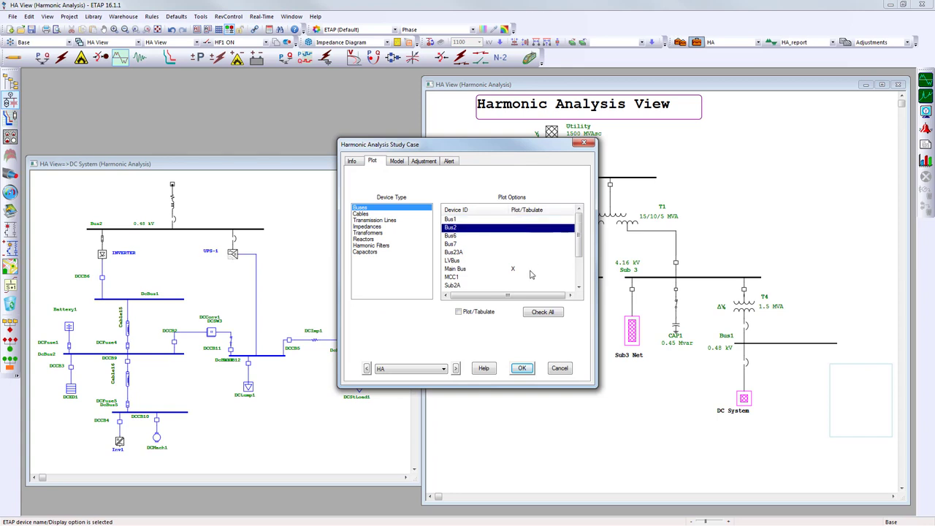
pyautogui.click(531, 271)
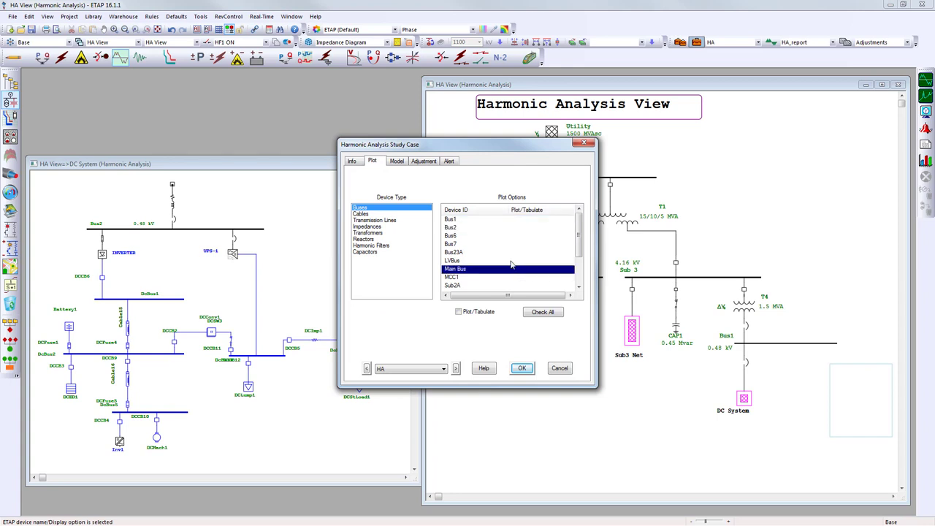
pyautogui.click(527, 221)
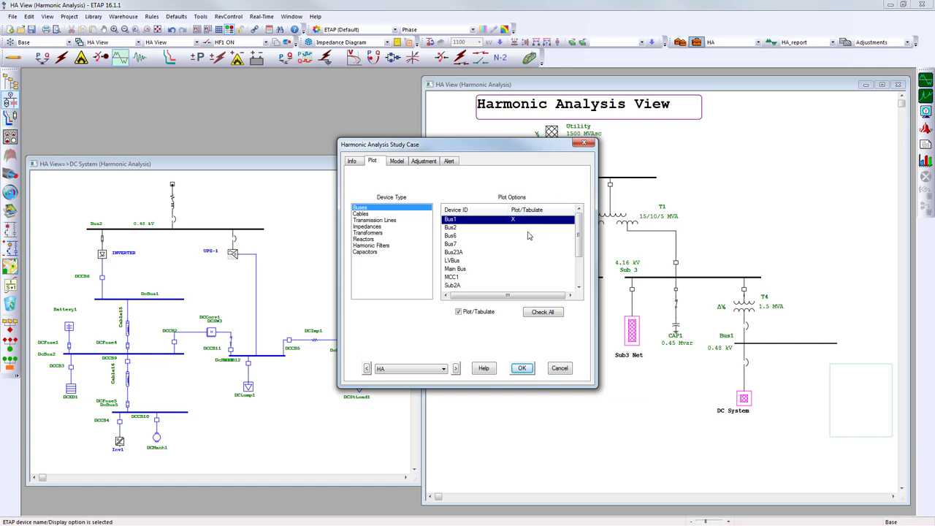
pyautogui.moveTo(544, 143); pyautogui.dragTo(376, 147)
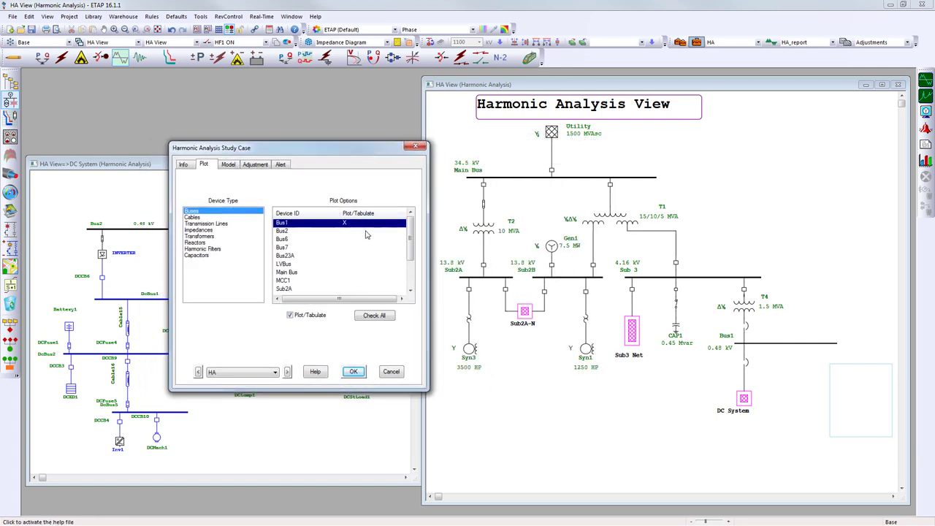
pyautogui.click(357, 232)
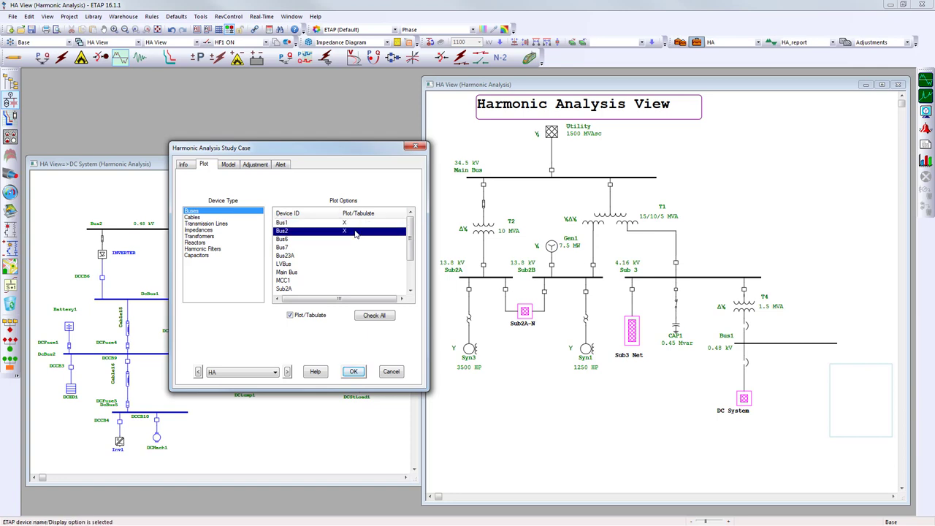
pyautogui.click(349, 272)
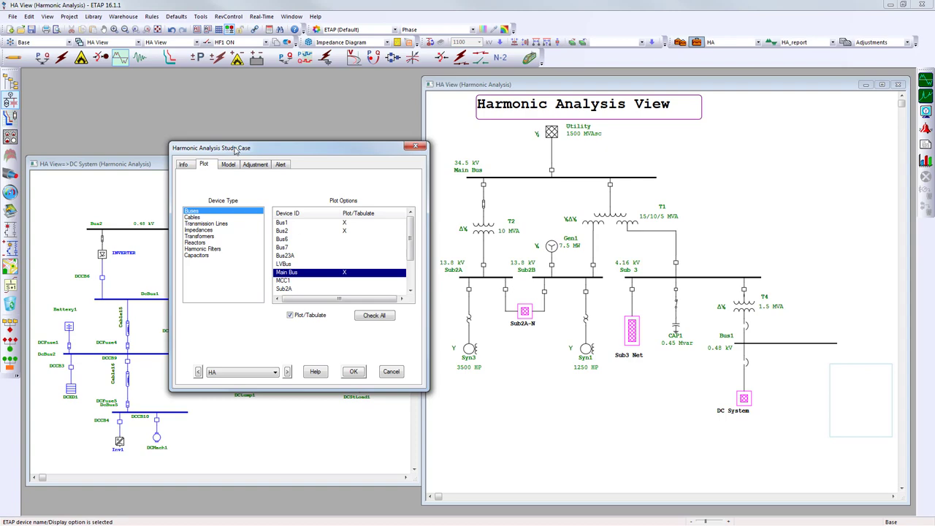
# Show the cable plot options of the study case and select the Cable14 entry
pyautogui.moveTo(235, 149); pyautogui.dragTo(492, 160)
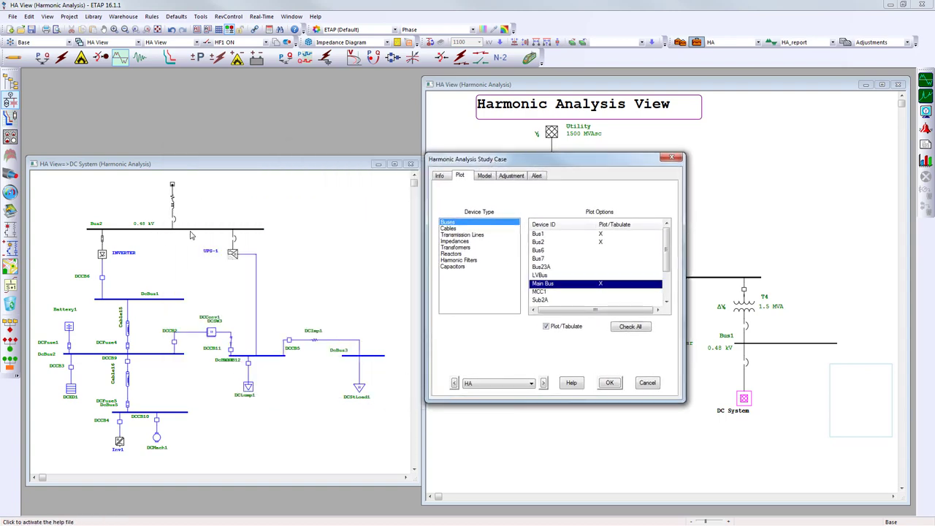
pyautogui.moveTo(557, 158); pyautogui.dragTo(338, 170)
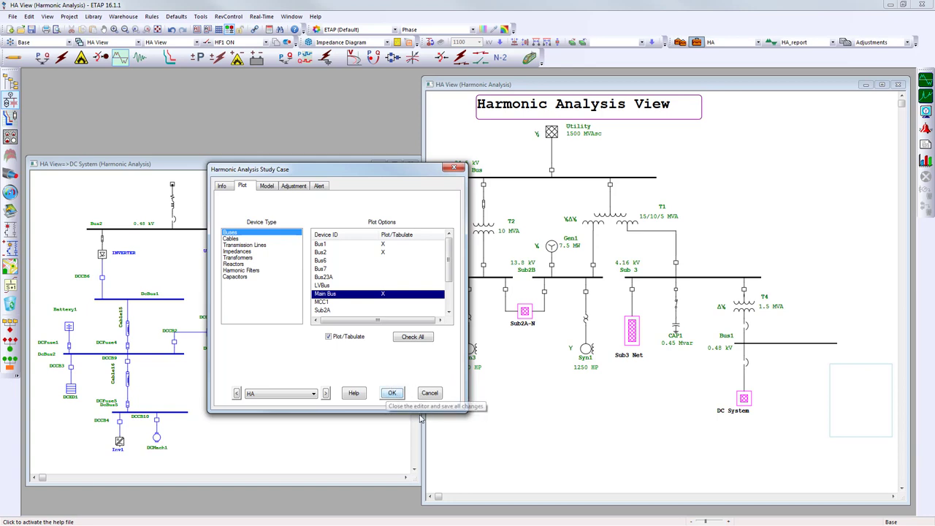
pyautogui.click(252, 239)
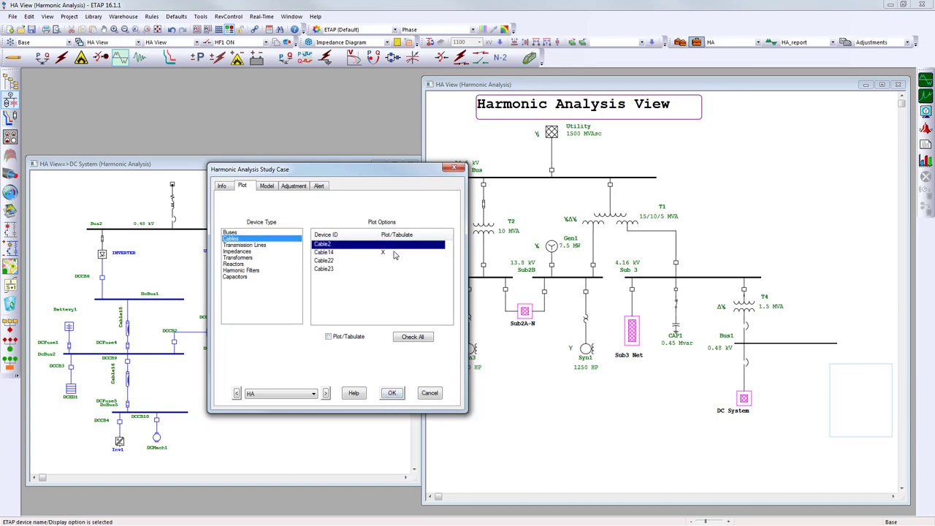
pyautogui.click(394, 254)
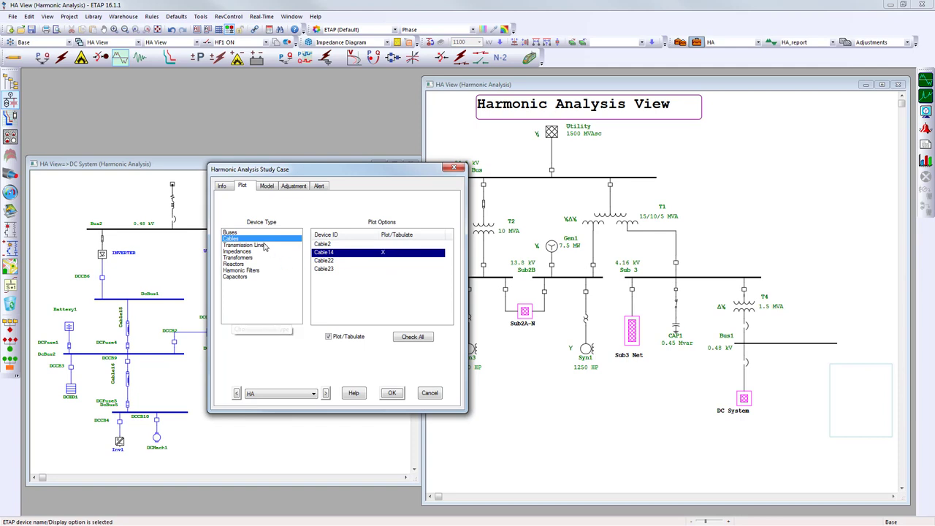
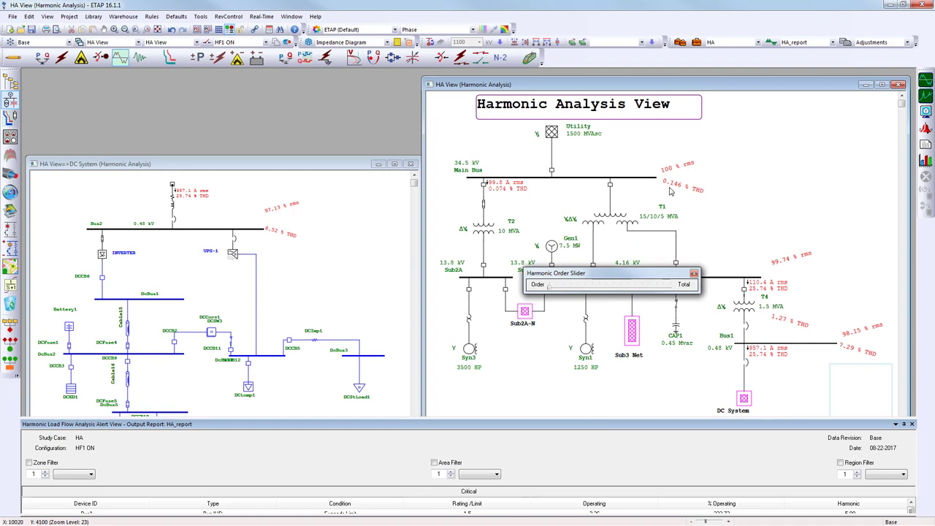
# Enlarge the harmonic load flow alert view, examine the critical Bus1 IHD and THD entries and close the view
pyautogui.moveTo(634, 280); pyautogui.dragTo(611, 380)
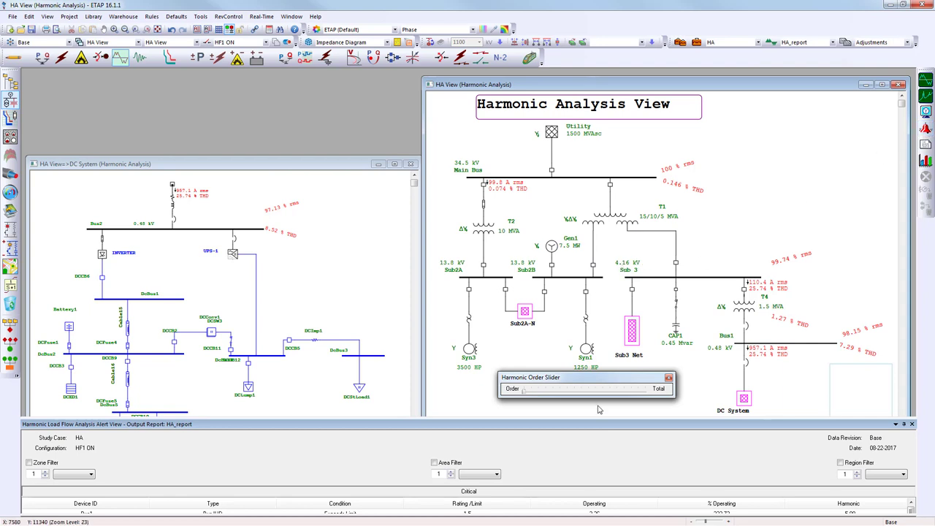
pyautogui.moveTo(604, 420); pyautogui.dragTo(603, 265)
pyautogui.moveTo(389, 396); pyautogui.dragTo(391, 431)
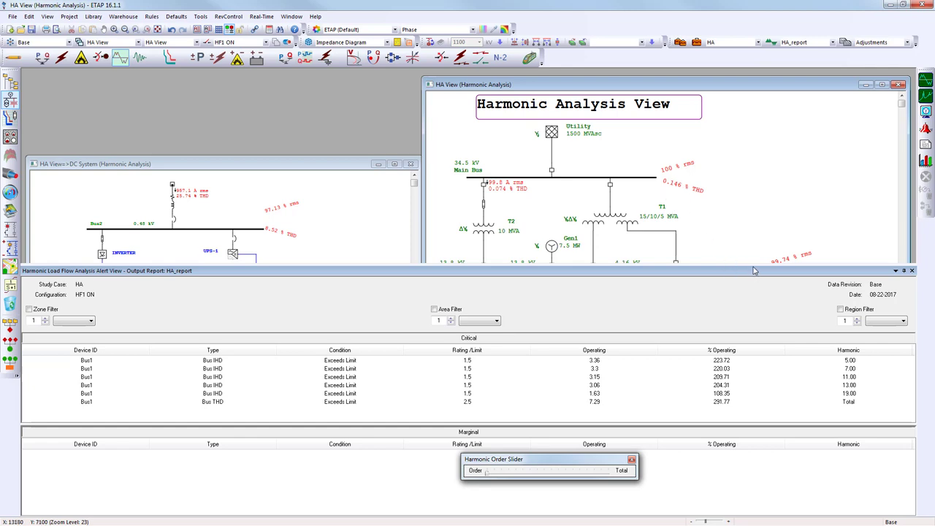
pyautogui.moveTo(751, 292); pyautogui.dragTo(751, 294)
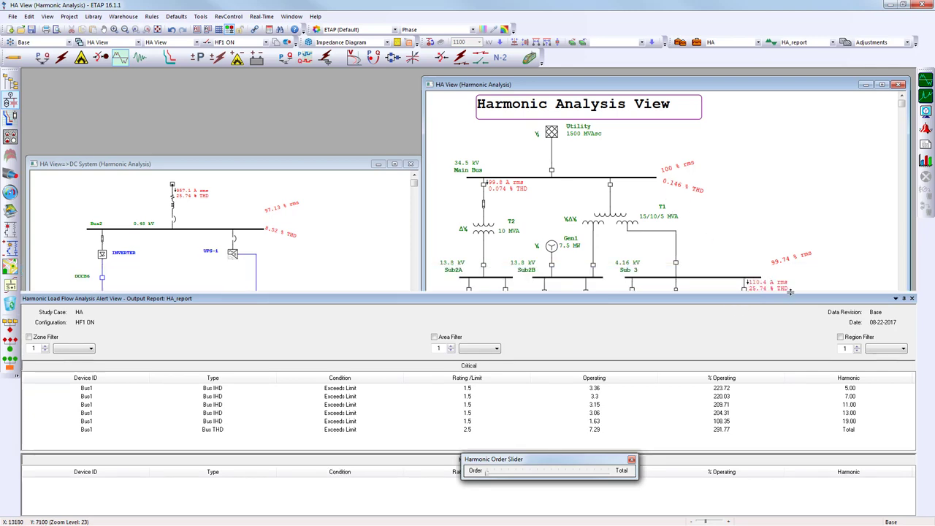
pyautogui.click(355, 396)
pyautogui.click(363, 405)
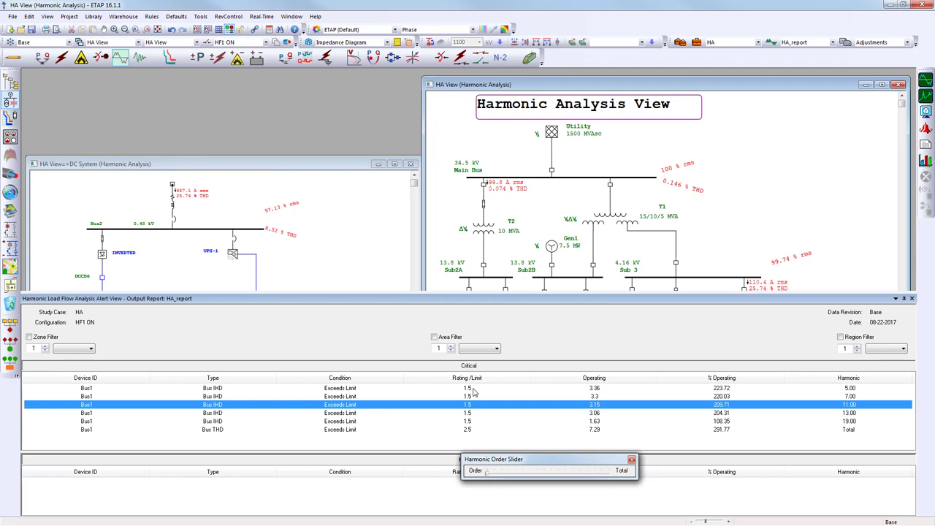
pyautogui.click(621, 390)
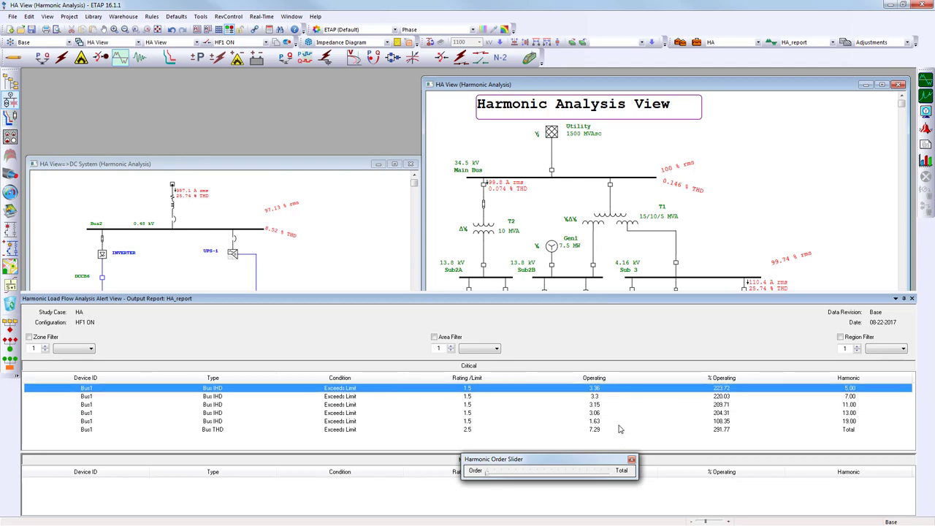
pyautogui.click(911, 298)
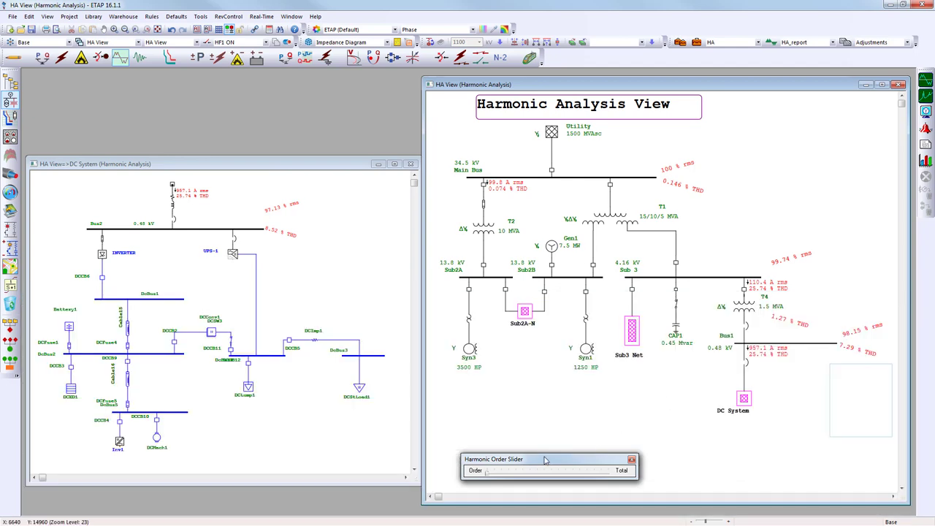
# Select Bus1 to point out its distortion and move the empty text box to just below the bus, beside the DC System network
pyautogui.moveTo(555, 459); pyautogui.dragTo(637, 386)
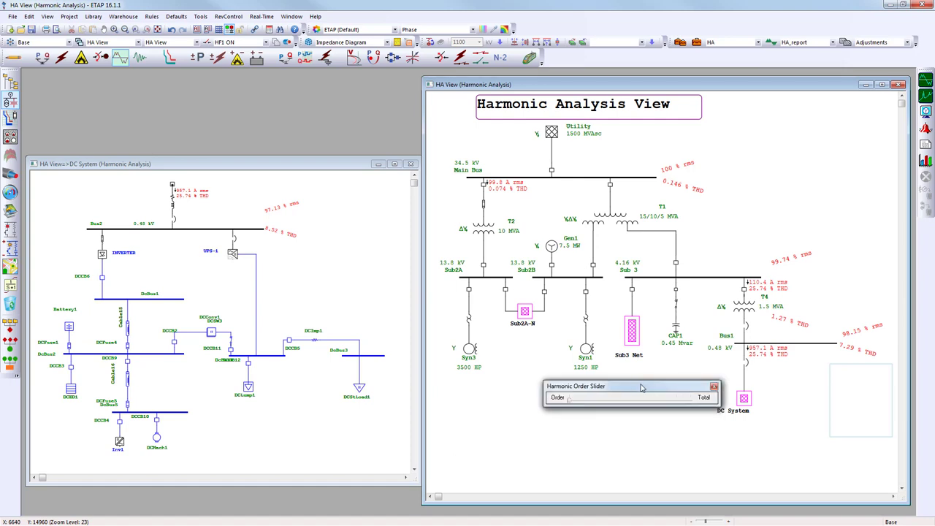
pyautogui.click(822, 344)
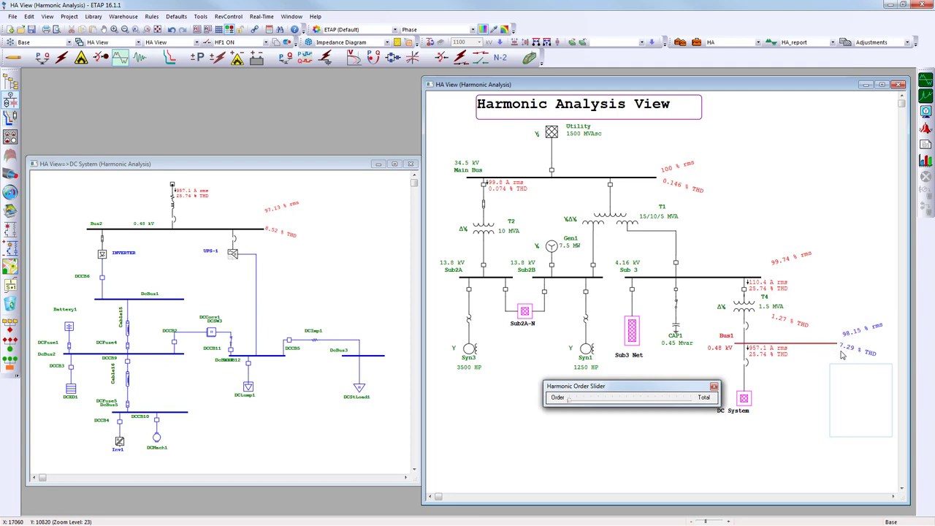
pyautogui.click(847, 381)
pyautogui.moveTo(847, 381); pyautogui.dragTo(819, 387)
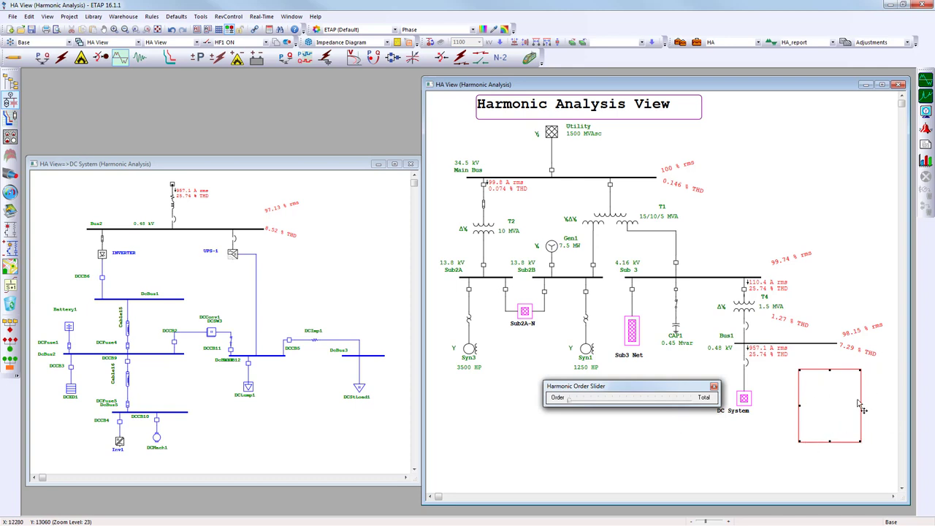
# Enter "Correct 7.29% THD" in the text box below Bus1 and widen the box
pyautogui.click(827, 403)
pyautogui.doubleClick(827, 403)
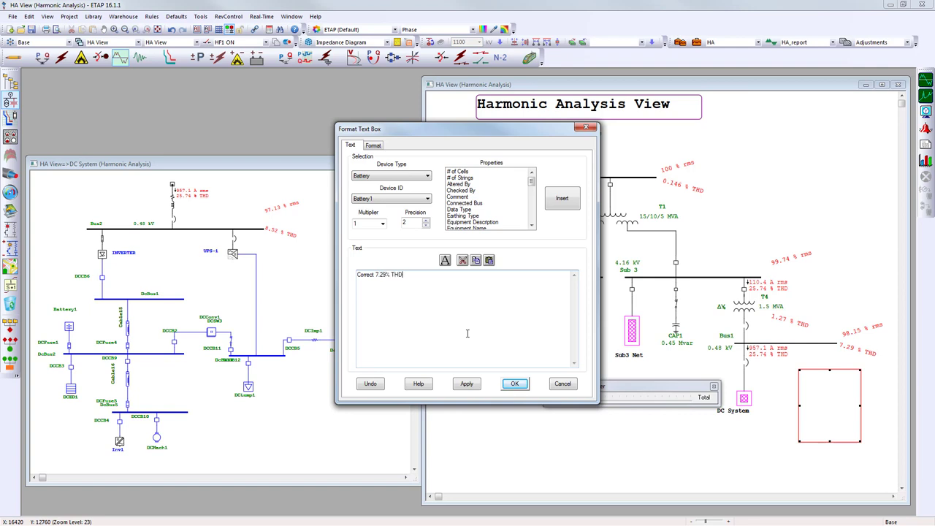
pyautogui.click(513, 384)
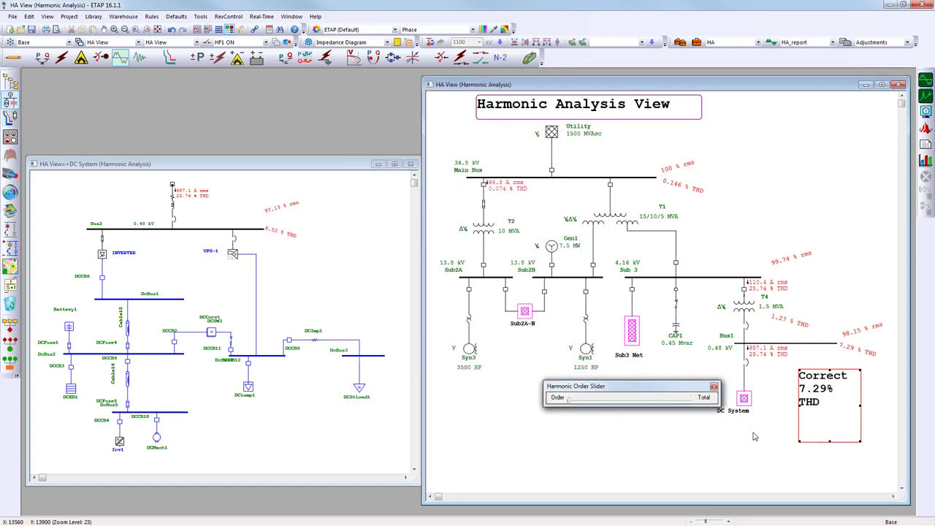
pyautogui.moveTo(860, 441); pyautogui.dragTo(898, 443)
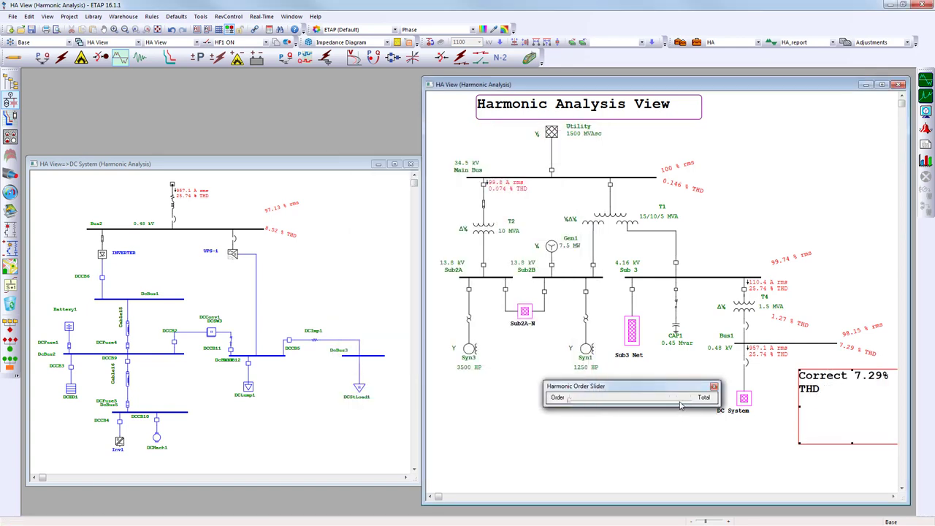
# Step the displayed harmonic results on the one-line diagrams from Total through orders 1, 5, 7 and 11 up to 19
pyautogui.moveTo(672, 386); pyautogui.dragTo(675, 381)
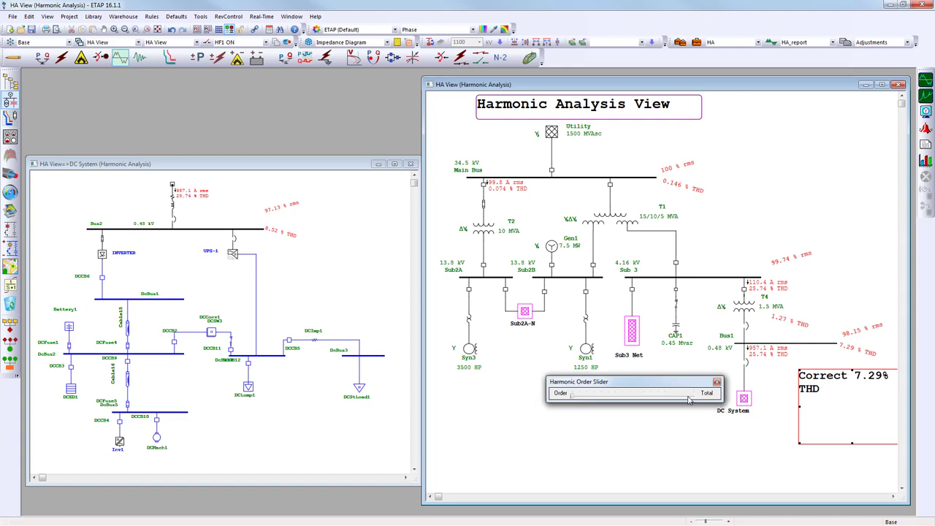
pyautogui.click(688, 398)
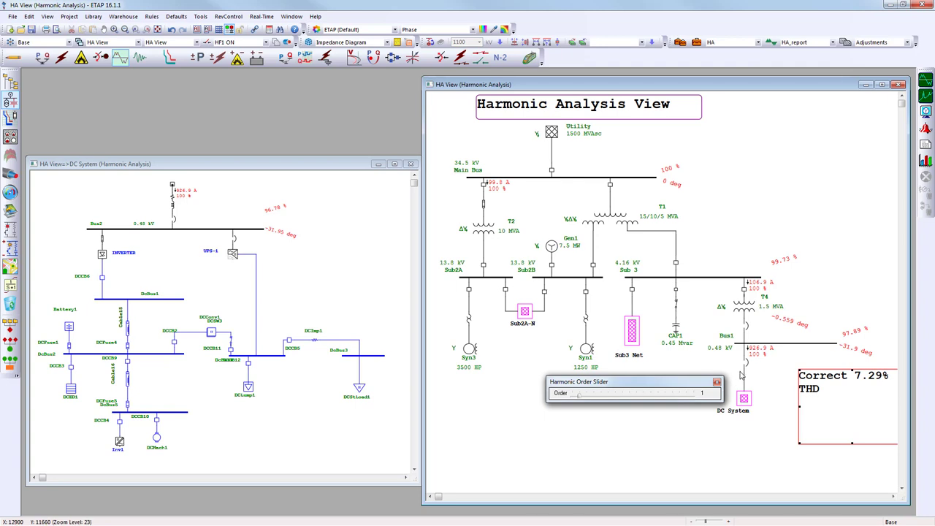
pyautogui.click(685, 398)
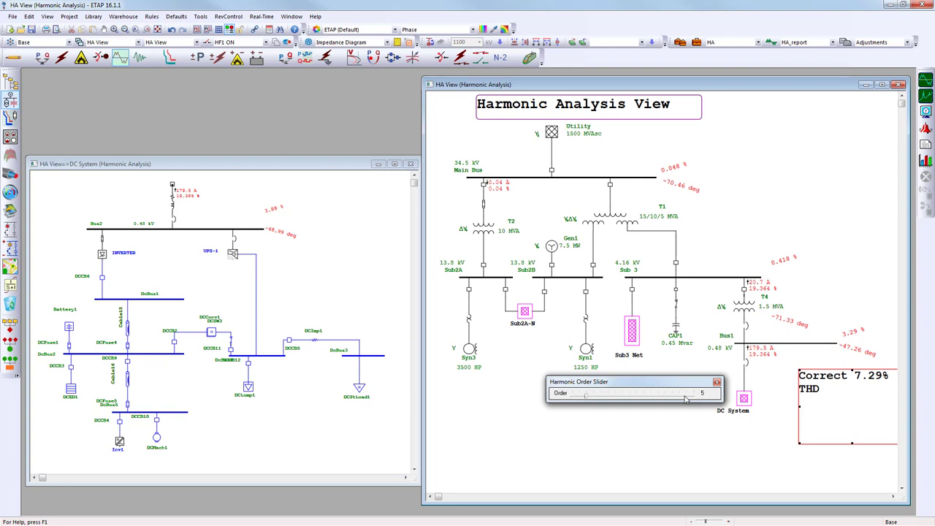
pyautogui.click(685, 400)
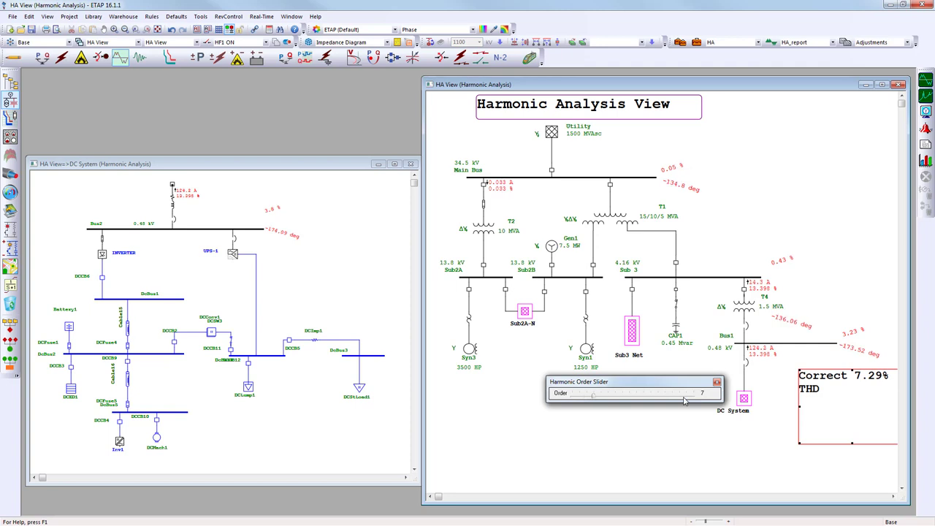
pyautogui.click(685, 399)
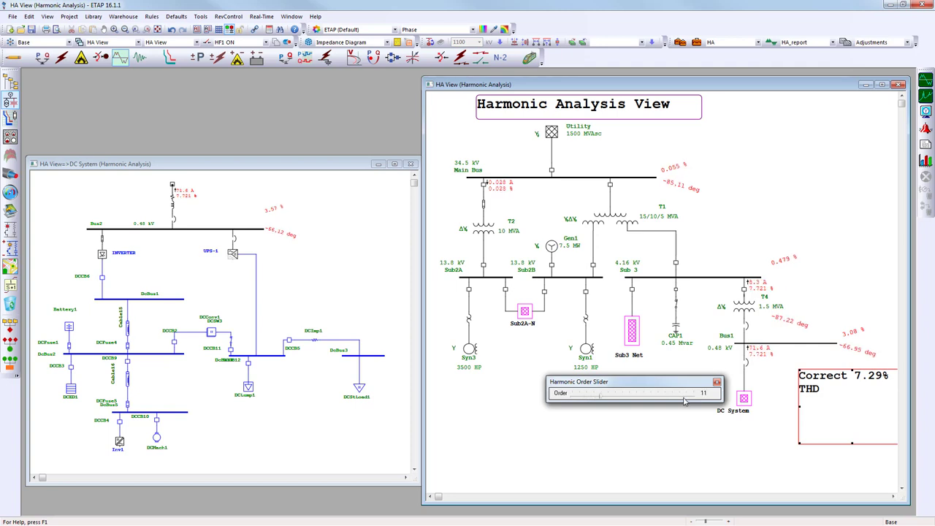
pyautogui.click(683, 399)
pyautogui.click(683, 399)
pyautogui.click(672, 401)
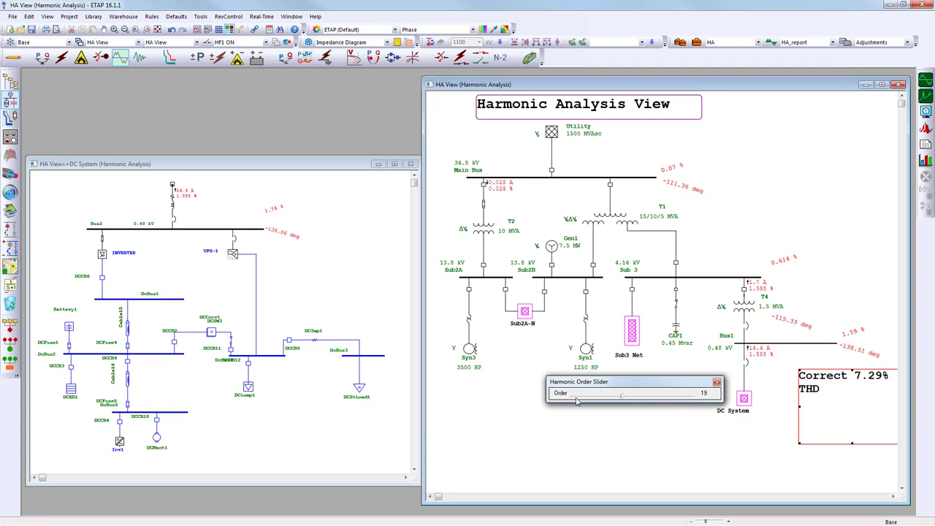
# Step the displayed harmonic results back down from order 19 to the fundamental, order 1
pyautogui.click(576, 401)
pyautogui.click(576, 401)
pyautogui.click(577, 401)
pyautogui.click(576, 401)
pyautogui.click(576, 401)
pyautogui.click(576, 401)
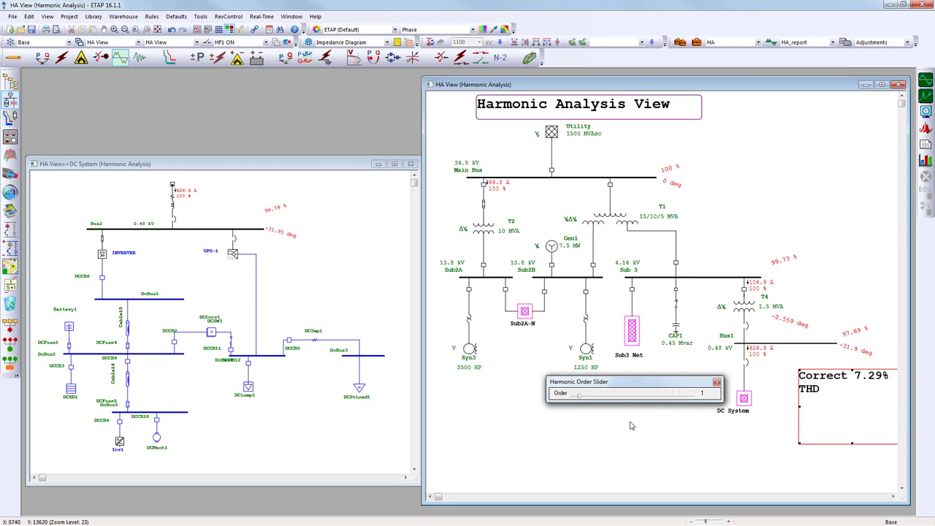
# Advance the displayed results through orders 5, 7, 11 and beyond to examine the current and voltage distortion at Bus1
pyautogui.click(685, 399)
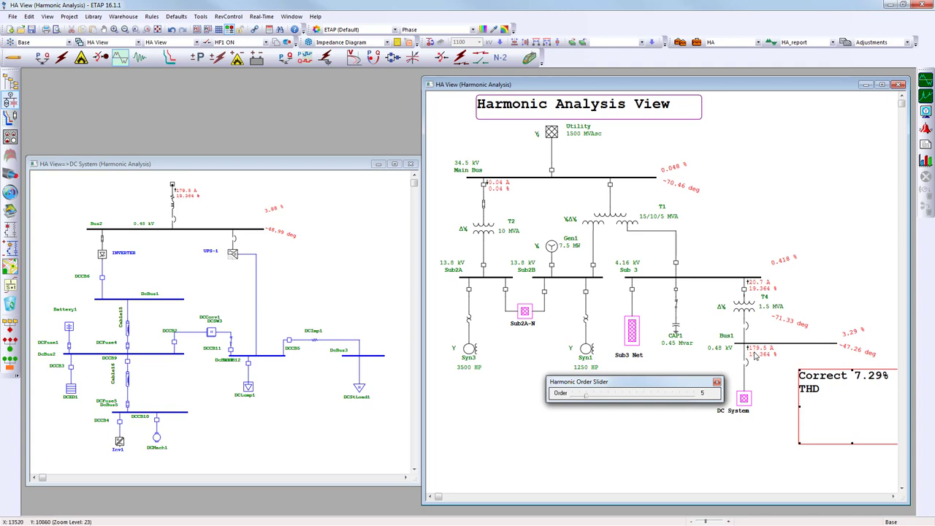
pyautogui.click(685, 396)
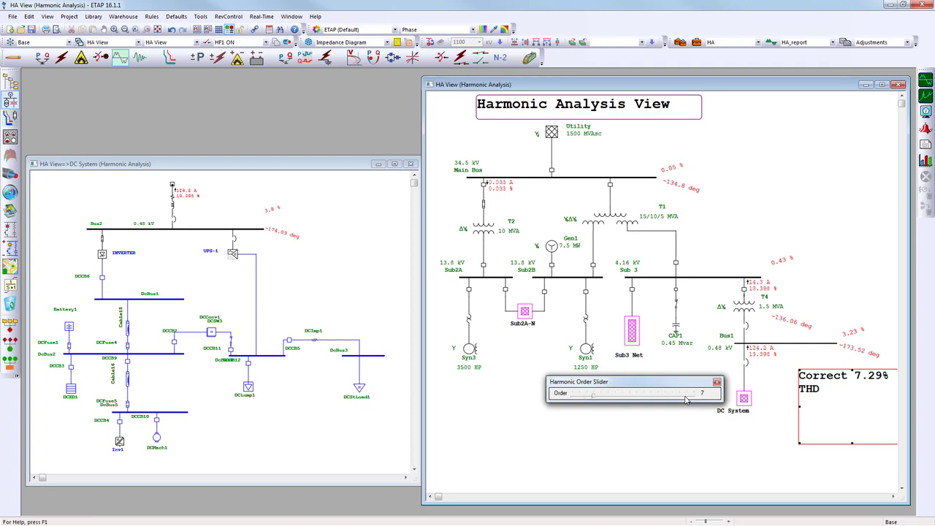
pyautogui.click(686, 398)
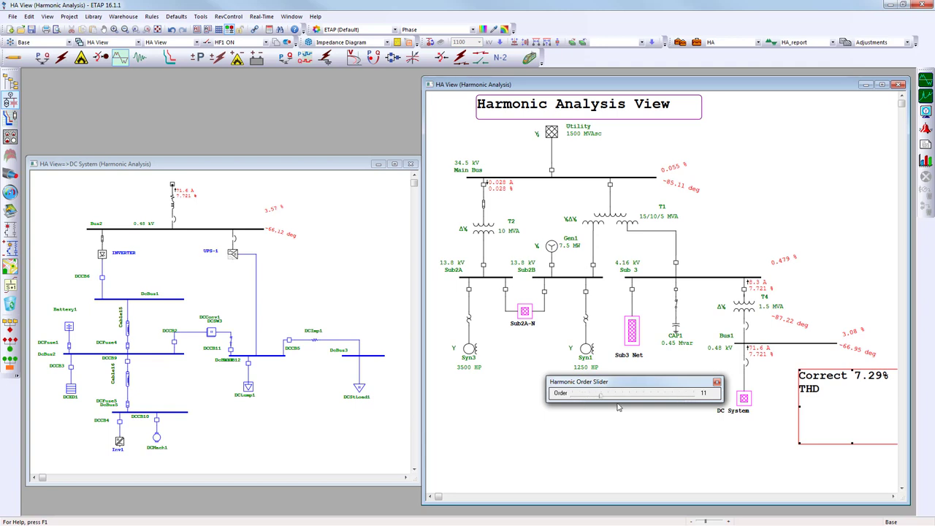
pyautogui.click(690, 398)
# Return the harmonic display to order 1 and advance it to order 5
pyautogui.click(577, 400)
pyautogui.click(577, 400)
pyautogui.click(577, 399)
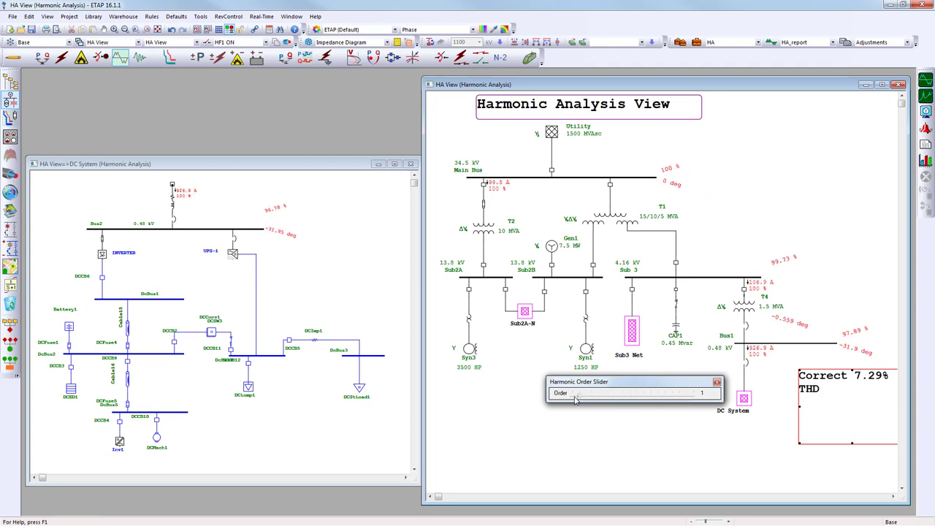
pyautogui.click(690, 399)
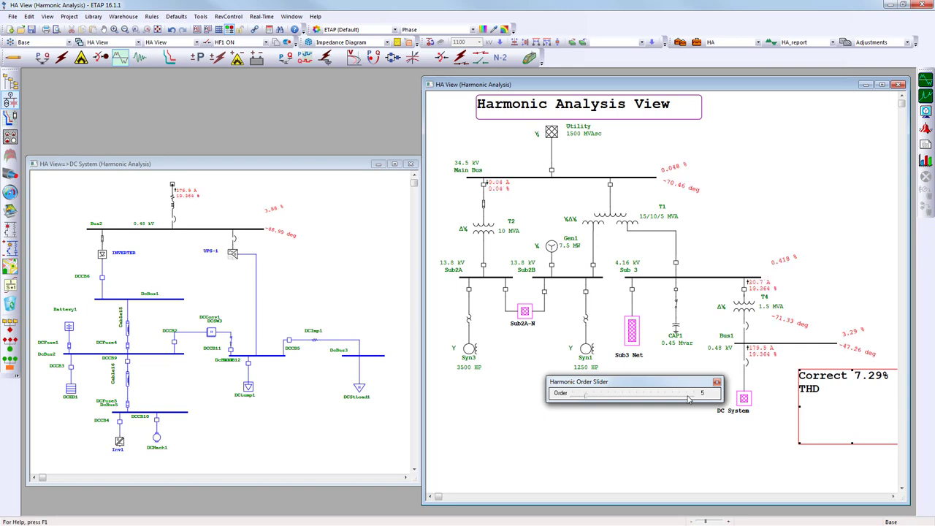
pyautogui.doubleClick(846, 404)
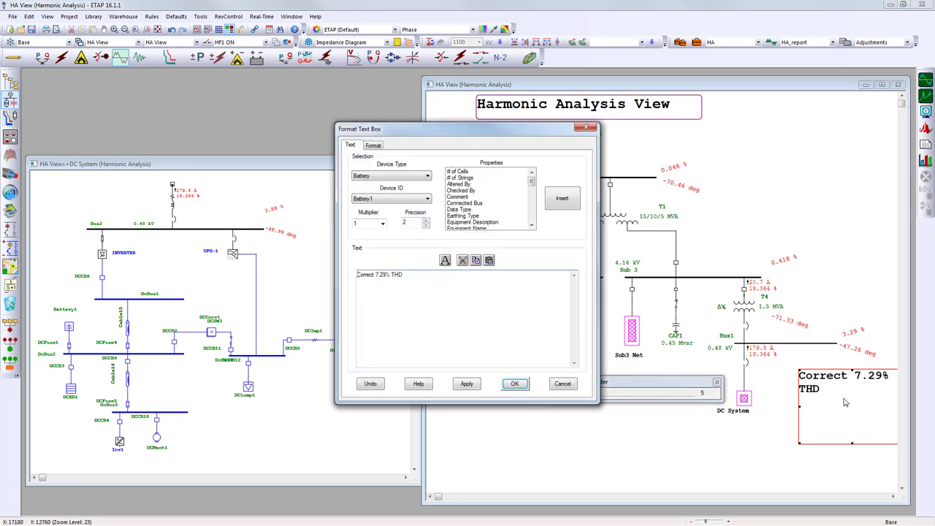
pyautogui.click(444, 260)
pyautogui.scroll(2, 514, 227)
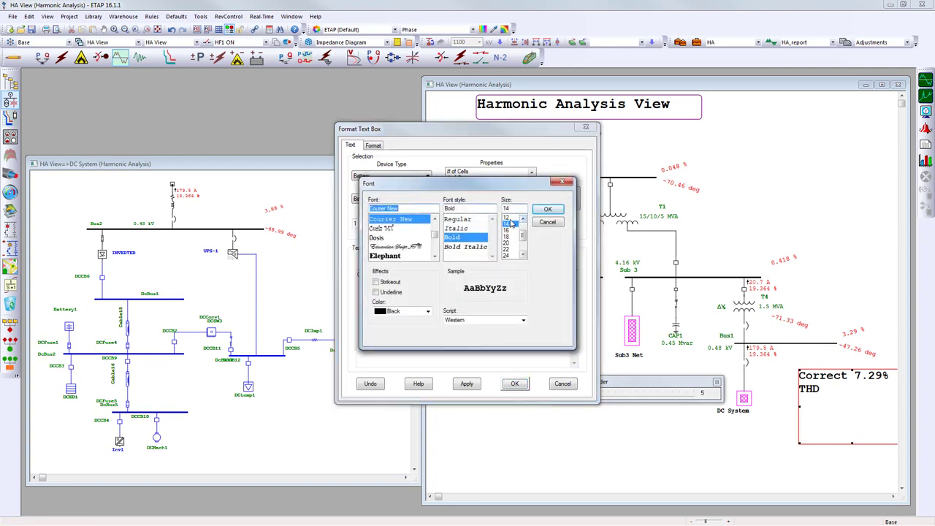
pyautogui.click(547, 209)
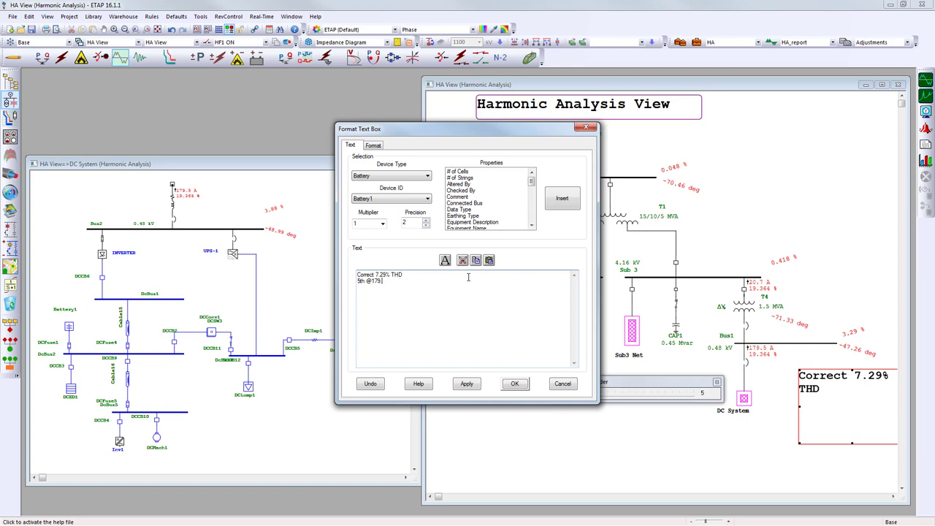
pyautogui.click(514, 384)
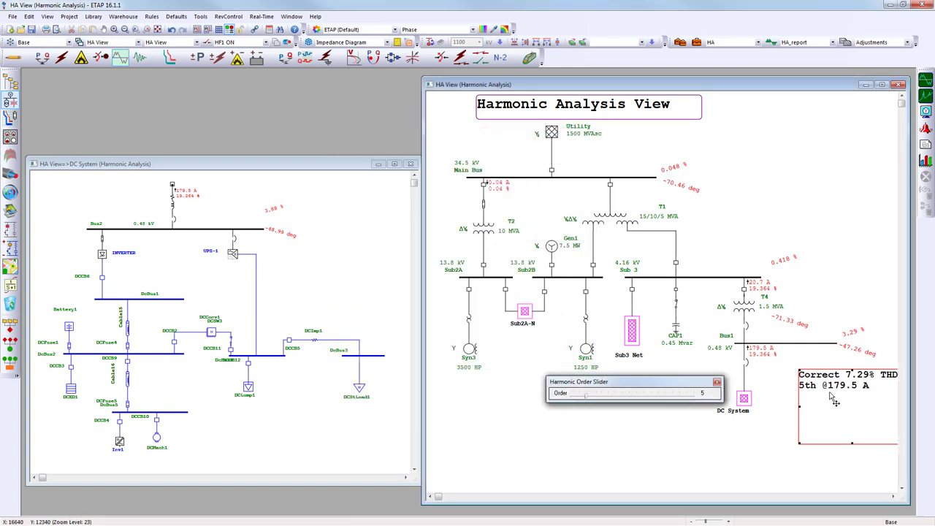
pyautogui.moveTo(831, 404); pyautogui.dragTo(826, 417)
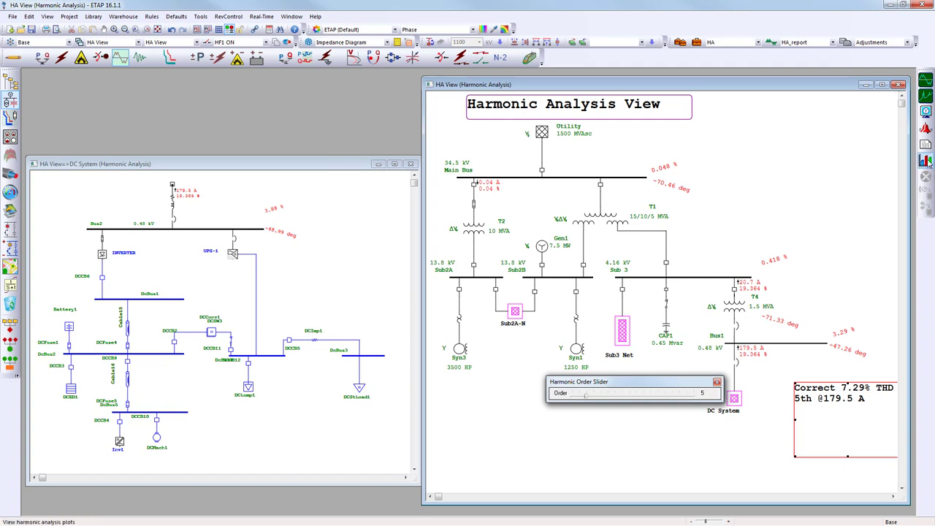
# Plot the harmonic load flow voltage waveform for Bus1, examine its shape, and close the plot
pyautogui.click(927, 162)
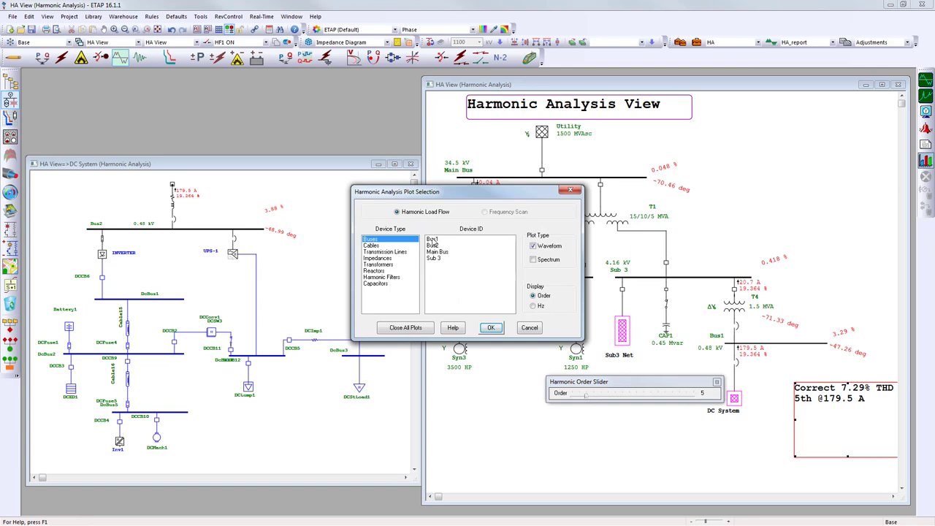
pyautogui.click(435, 240)
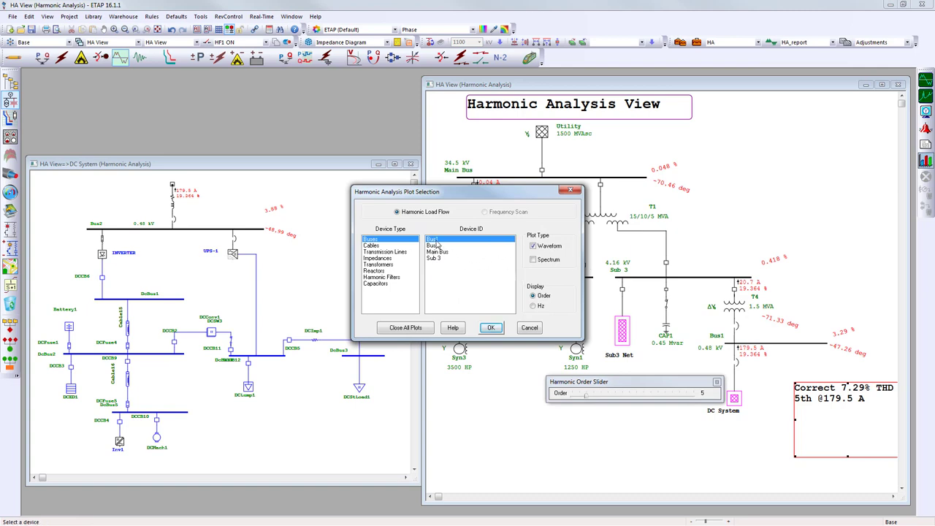
pyautogui.click(490, 329)
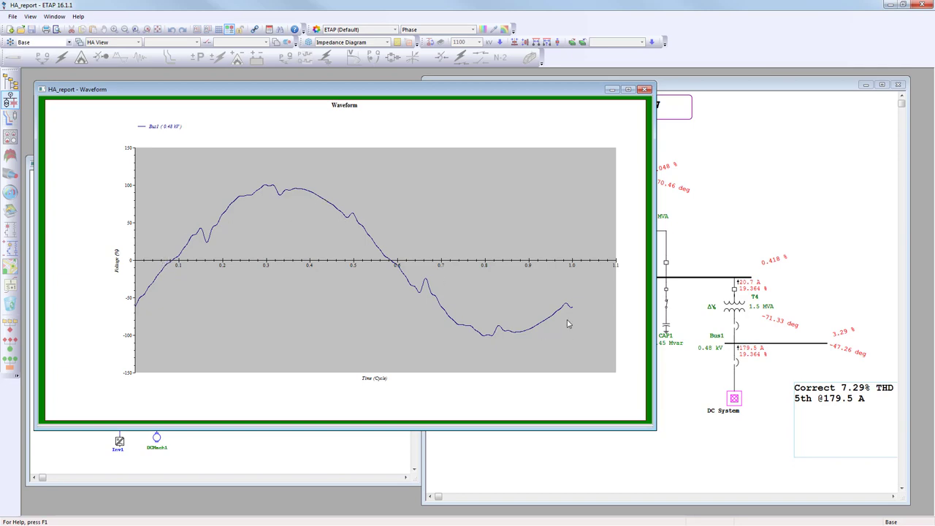
pyautogui.click(646, 90)
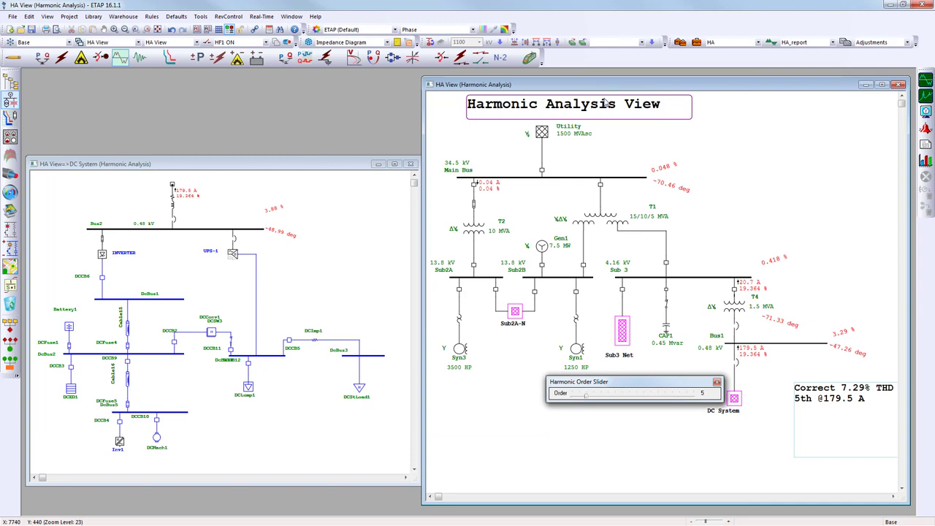
# Generate the harmonic Results report as a PDF and bring up its System Harmonics Bus Information table
pyautogui.click(926, 146)
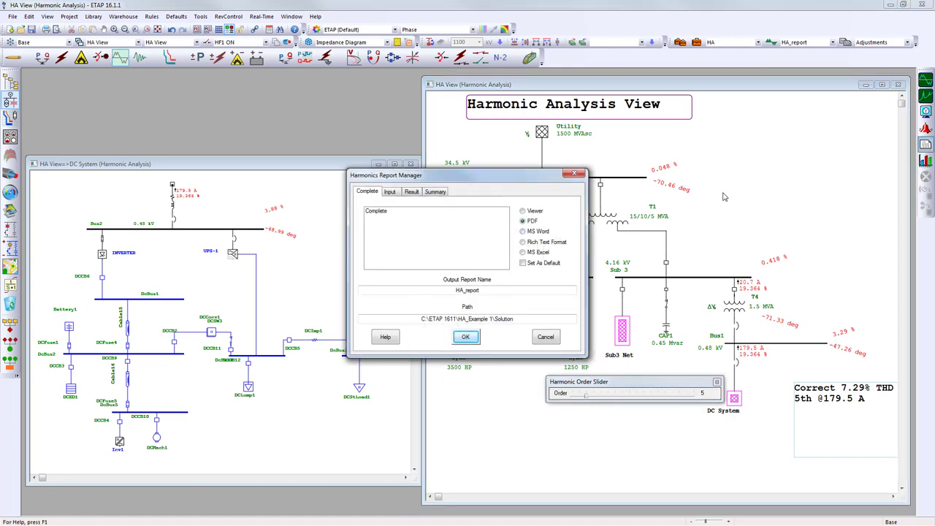
pyautogui.click(411, 193)
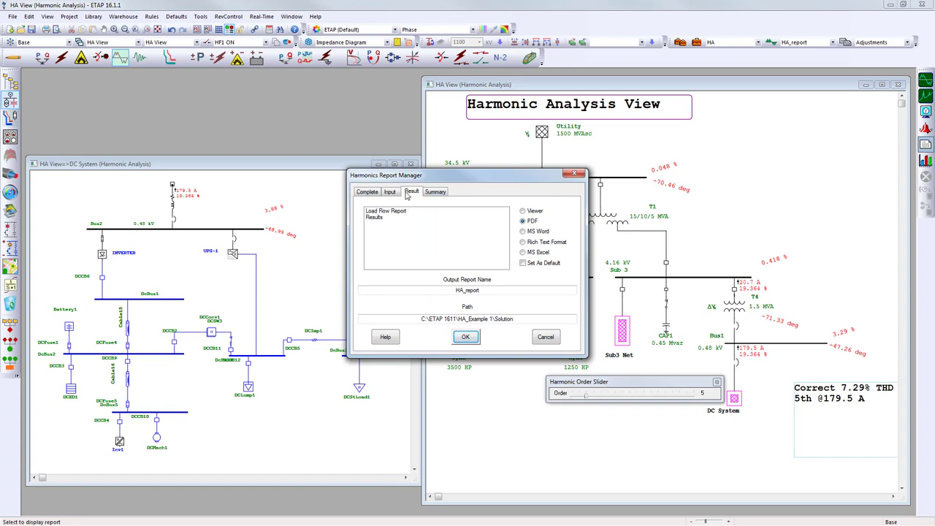
pyautogui.click(387, 218)
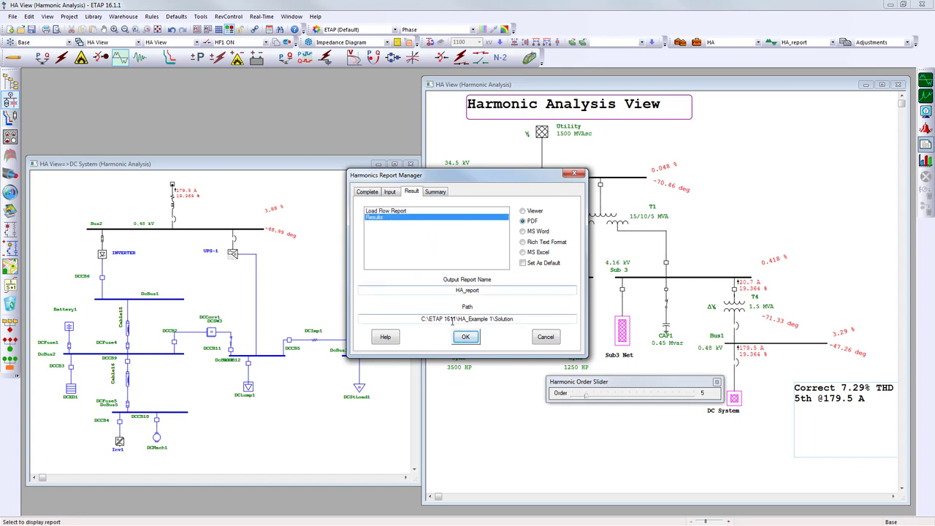
pyautogui.click(465, 337)
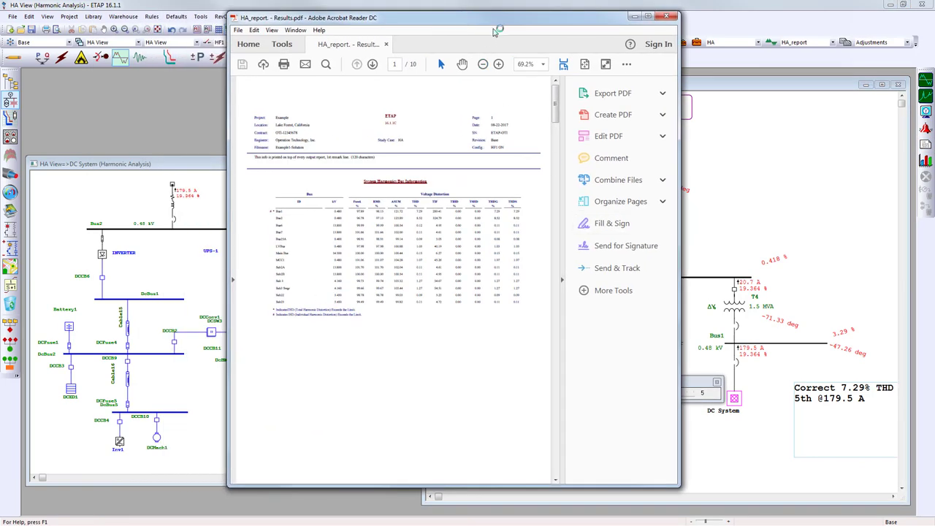
pyautogui.doubleClick(494, 21)
pyautogui.scroll(-3, 441, 267)
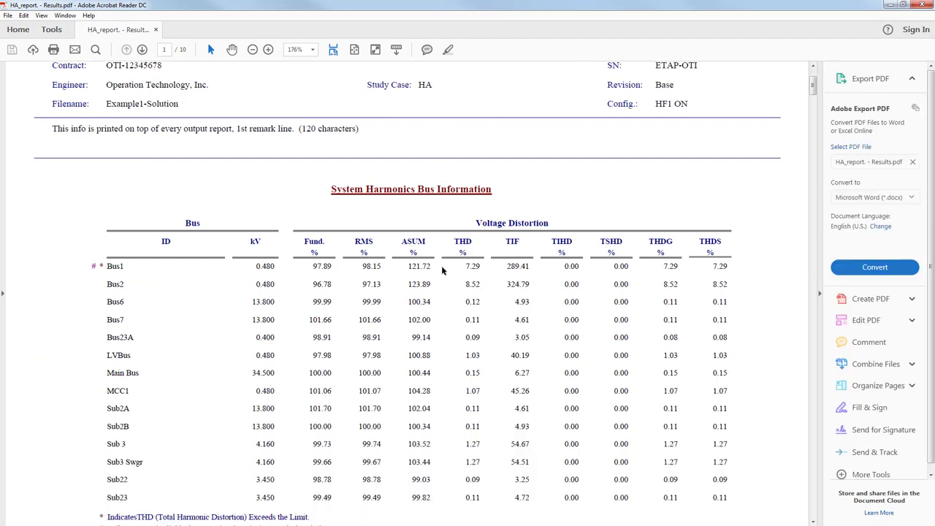
# Examine the Bus1 entry, the Fund. column and the THD column in the bus voltage distortion table
pyautogui.moveTo(92, 220); pyautogui.dragTo(282, 225)
pyautogui.click(282, 225)
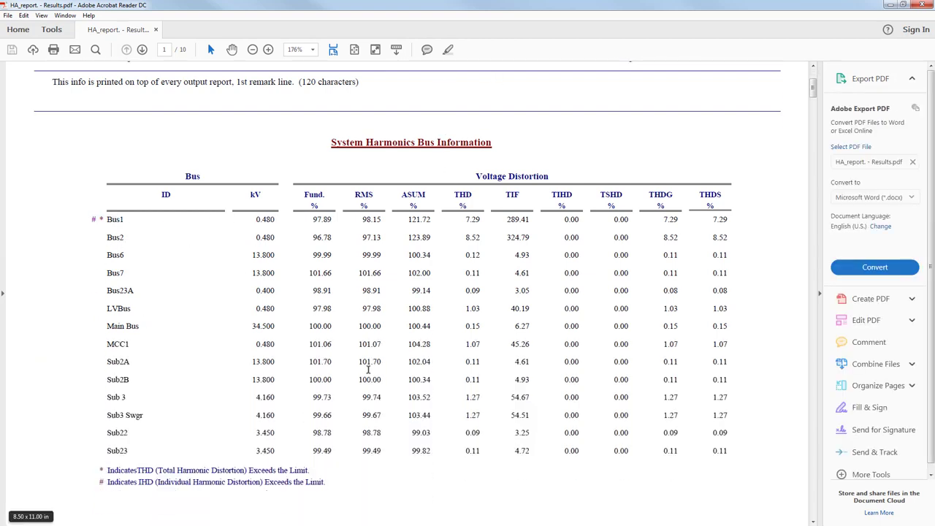
pyautogui.moveTo(329, 217); pyautogui.dragTo(328, 314)
pyautogui.click(327, 225)
pyautogui.tripleClick(319, 195)
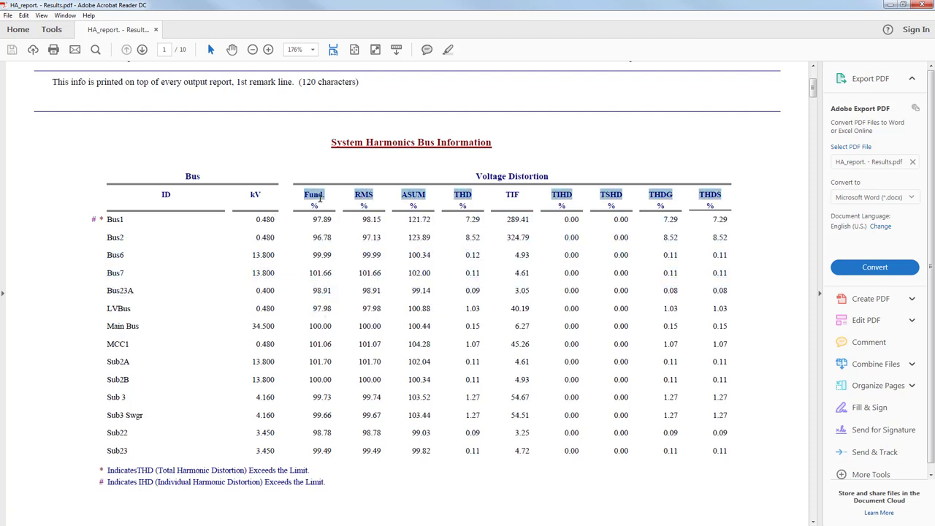
pyautogui.moveTo(457, 187); pyautogui.dragTo(478, 213)
pyautogui.click(468, 206)
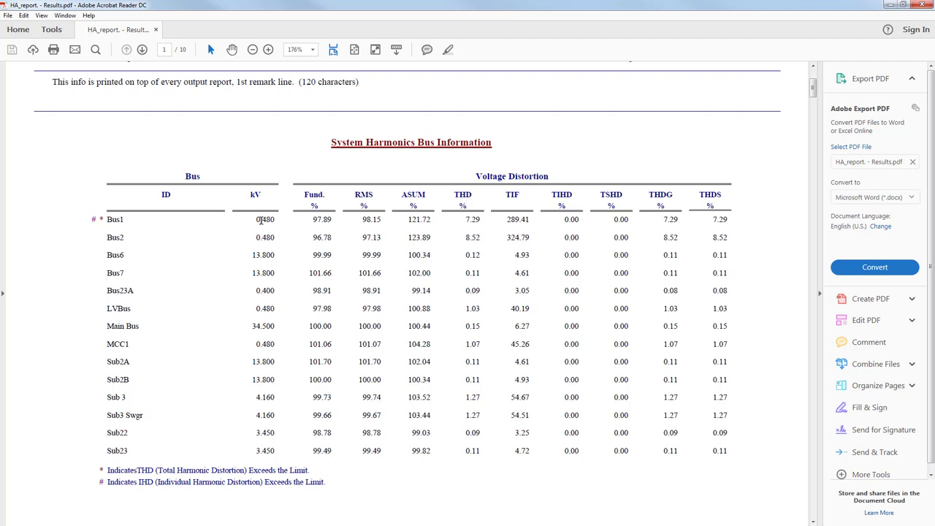
# Check the limit markers and the full Bus1 row against the table's footnotes, and close the report
pyautogui.moveTo(94, 219); pyautogui.dragTo(124, 220)
pyautogui.click(122, 223)
pyautogui.moveTo(92, 220); pyautogui.dragTo(716, 222)
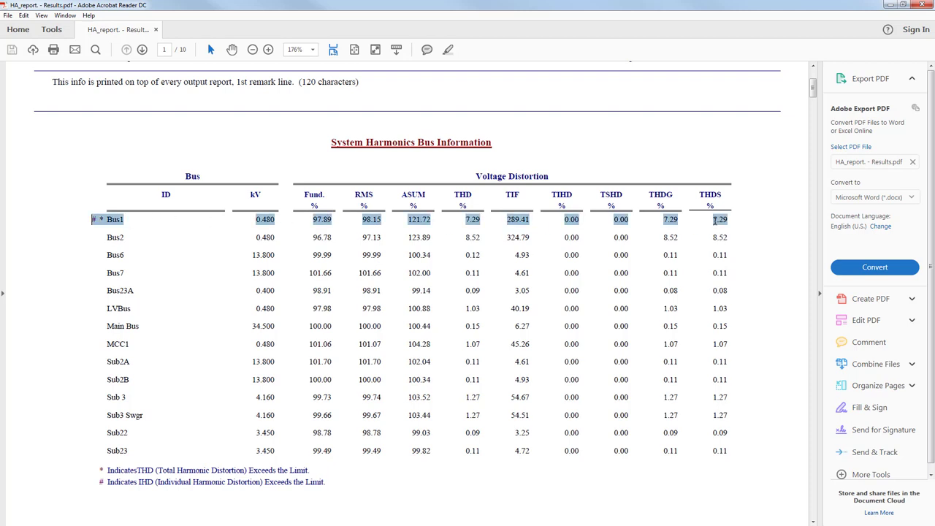
pyautogui.click(64, 434)
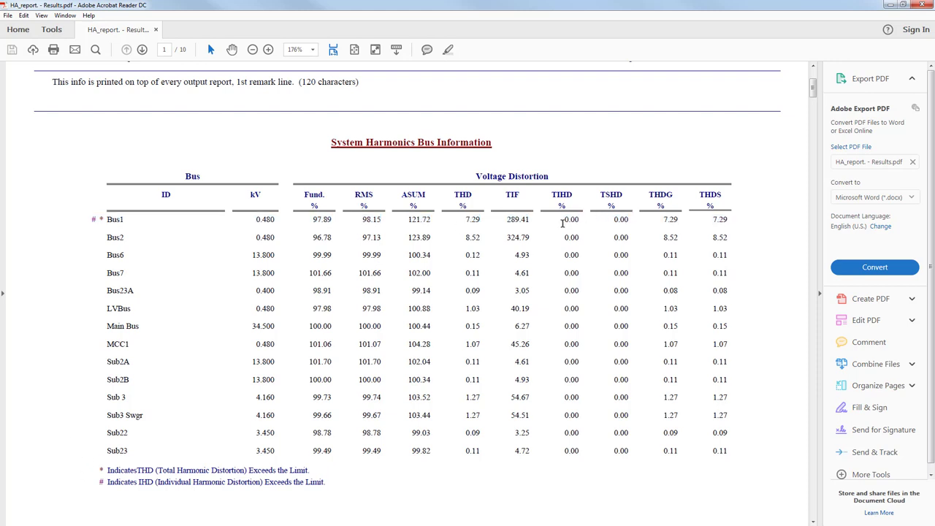
pyautogui.moveTo(814, 89)
pyautogui.mouseDown()
pyautogui.moveTo(823, 221)
pyautogui.moveTo(818, 76)
pyautogui.mouseUp()
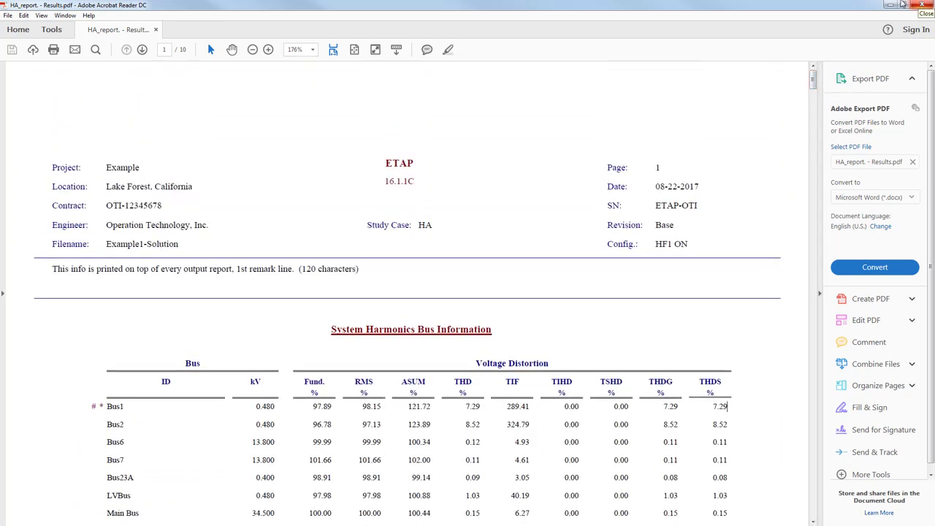
pyautogui.click(928, 5)
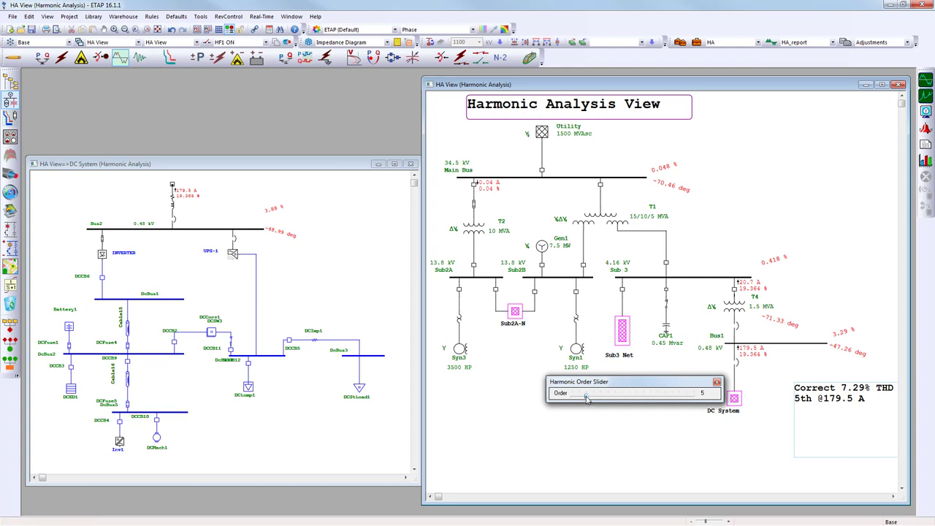
# Return the harmonic display to Total and replace the DC System diagram with the LF View presentation
pyautogui.moveTo(587, 399); pyautogui.dragTo(570, 397)
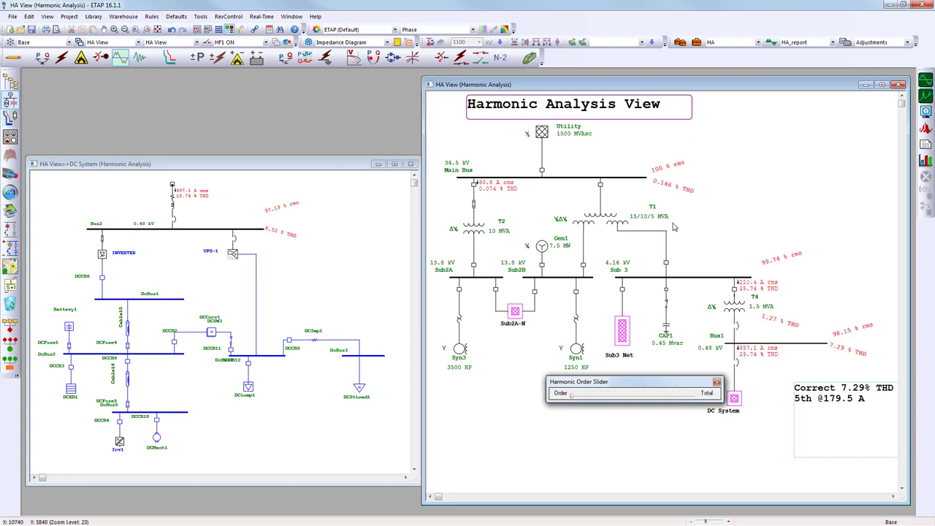
pyautogui.press('Escape')
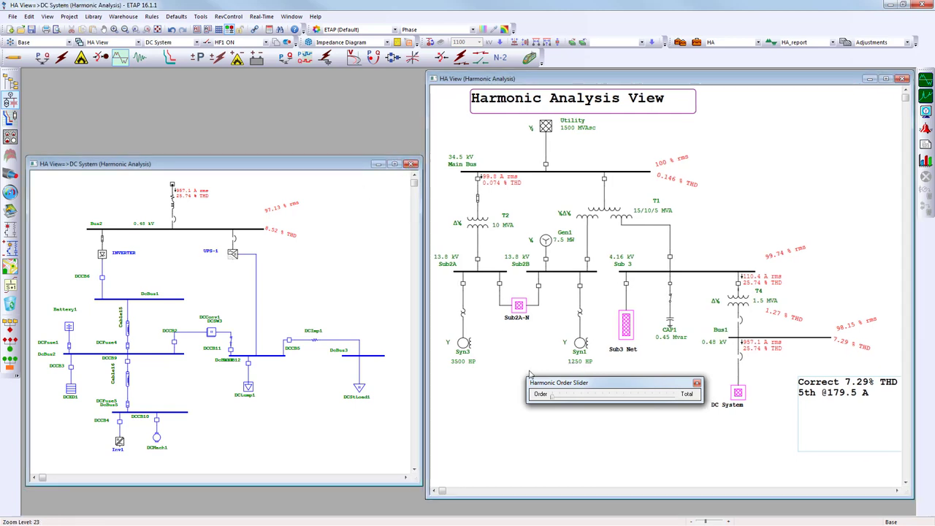
pyautogui.click(411, 164)
pyautogui.click(97, 42)
pyautogui.click(97, 51)
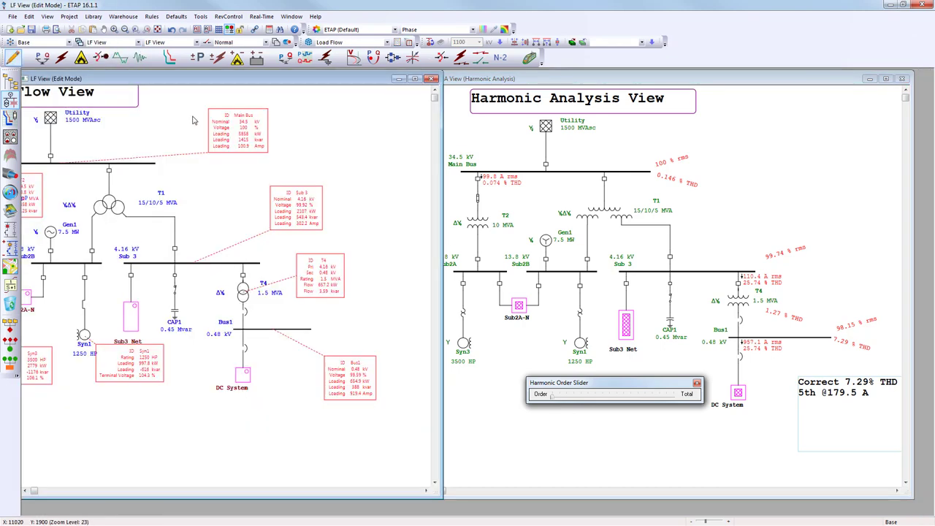
pyautogui.moveTo(182, 81); pyautogui.dragTo(188, 79)
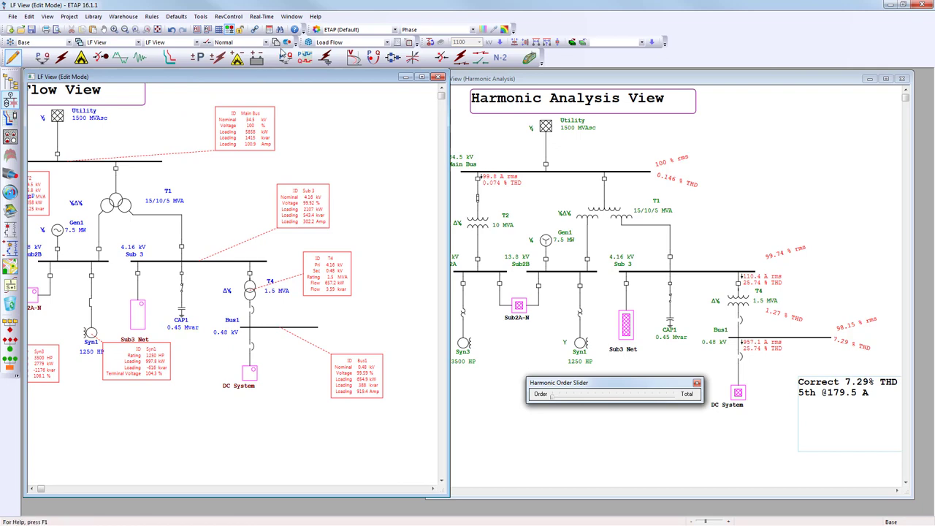
# Look over the Load Flow datablock settings and hide the datablocks on the load flow diagram
pyautogui.click(307, 42)
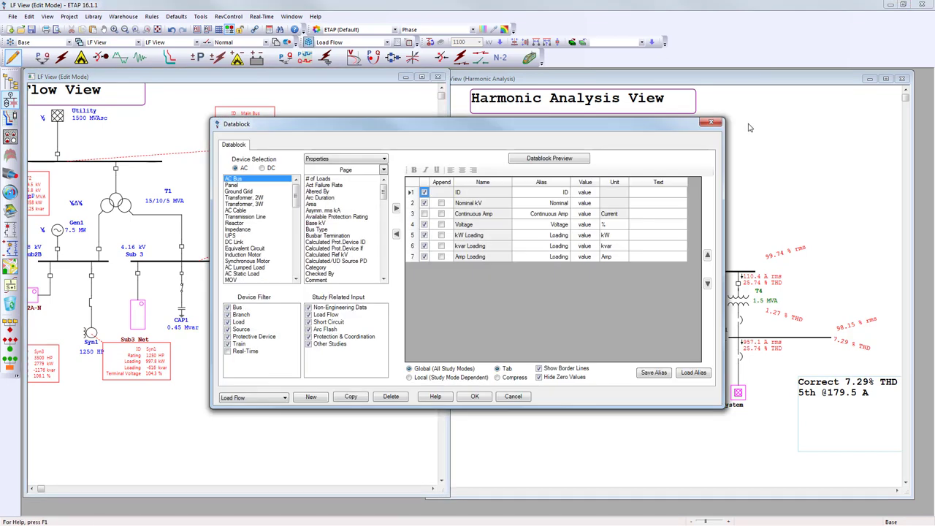
pyautogui.click(711, 123)
pyautogui.click(352, 54)
pyautogui.moveTo(320, 245); pyautogui.dragTo(363, 255)
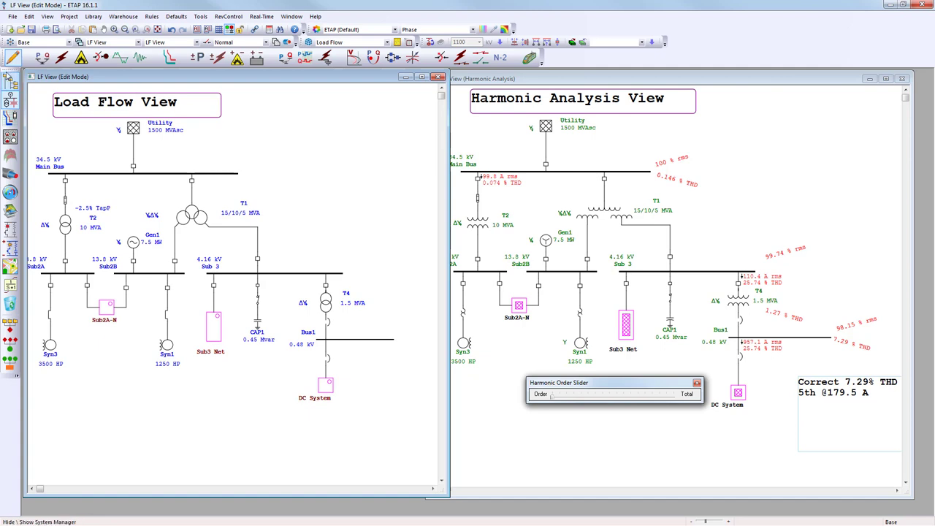
# Run the load flow study on LF View and show the datablocks on the diagram
pyautogui.click(41, 57)
pyautogui.click(925, 78)
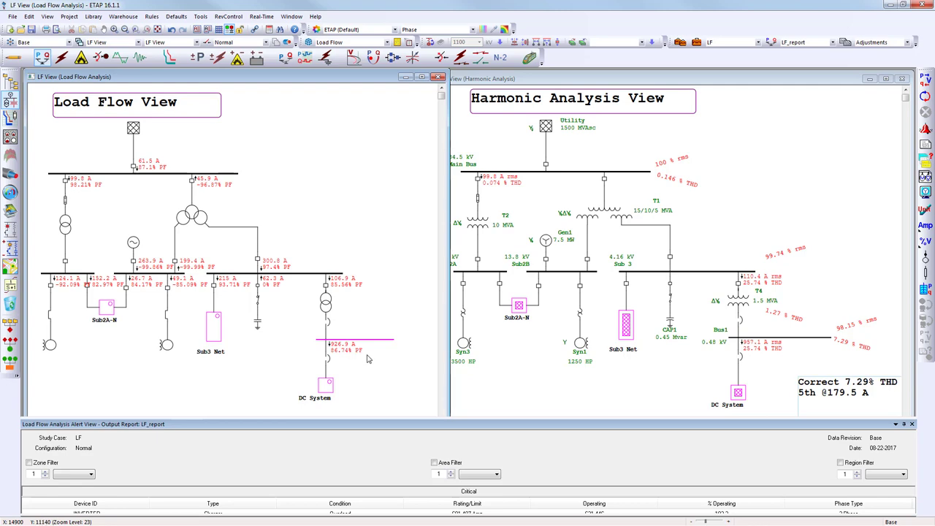
pyautogui.click(398, 43)
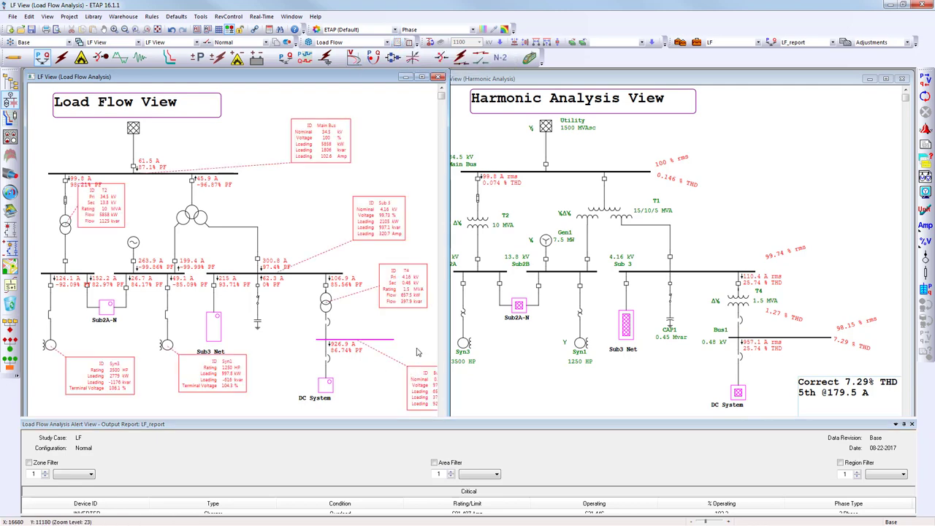
# Examine the load flow current, power factor and datablocks at Bus1 and T4 against the harmonic results
pyautogui.hscroll(2, 414, 357)
pyautogui.moveTo(414, 372); pyautogui.dragTo(400, 363)
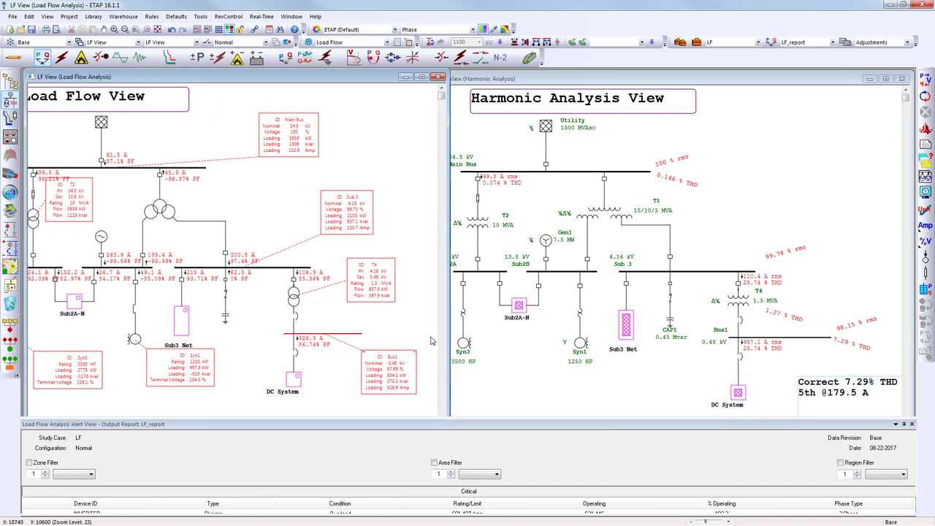
pyautogui.scroll(4, 413, 369)
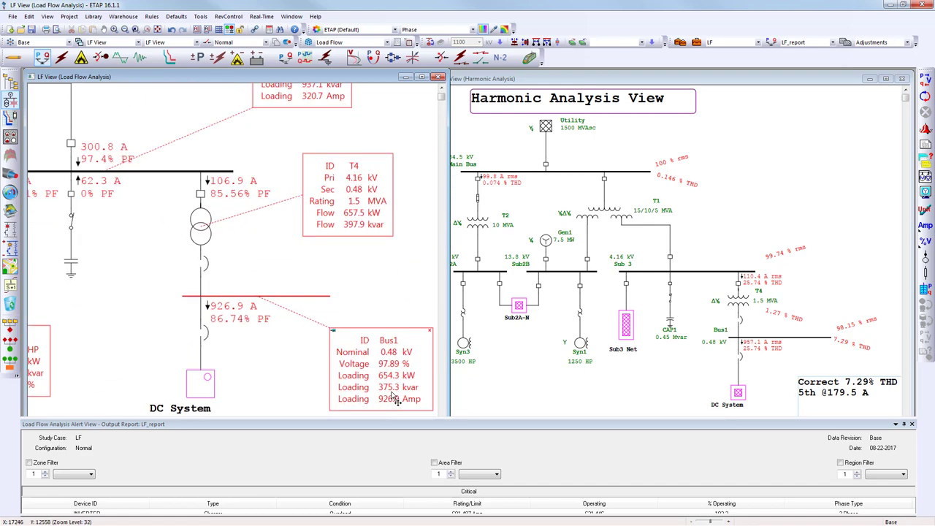
pyautogui.scroll(2, 394, 398)
pyautogui.moveTo(380, 340); pyautogui.dragTo(369, 333)
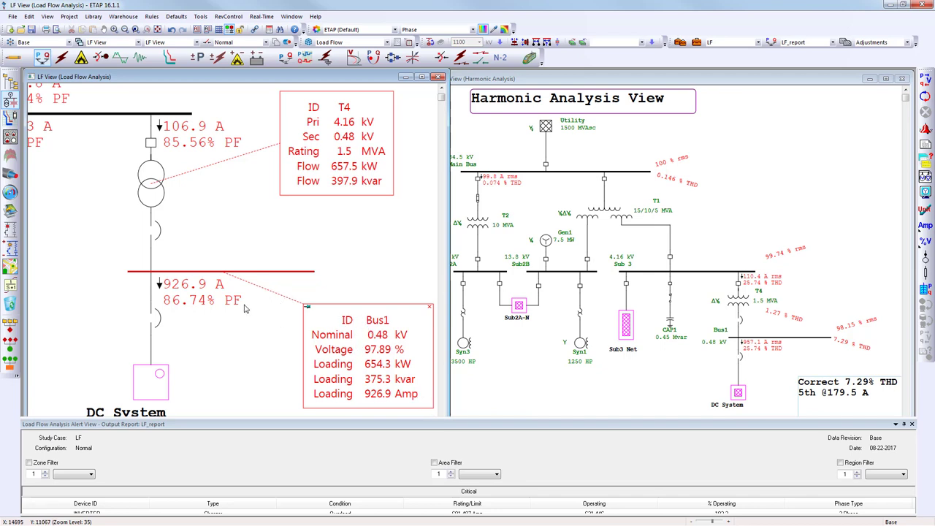
pyautogui.click(198, 309)
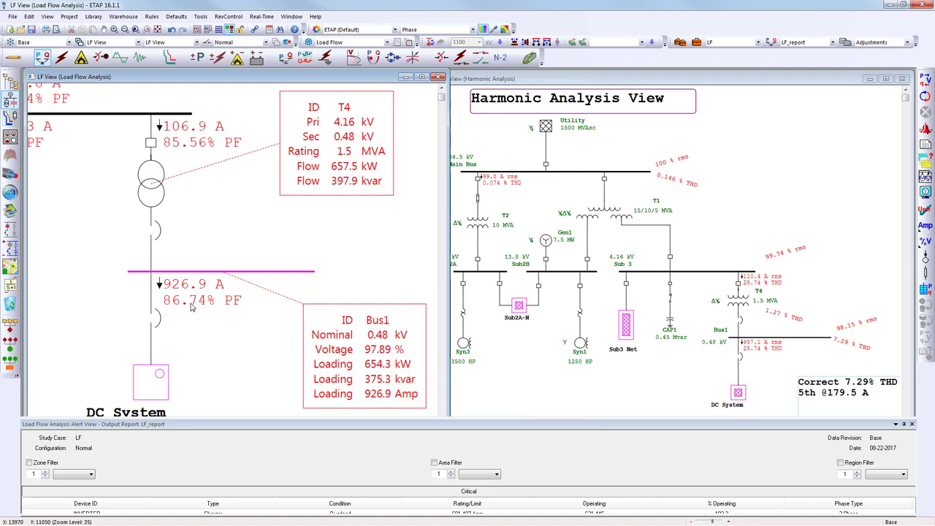
pyautogui.scroll(-5, 230, 318)
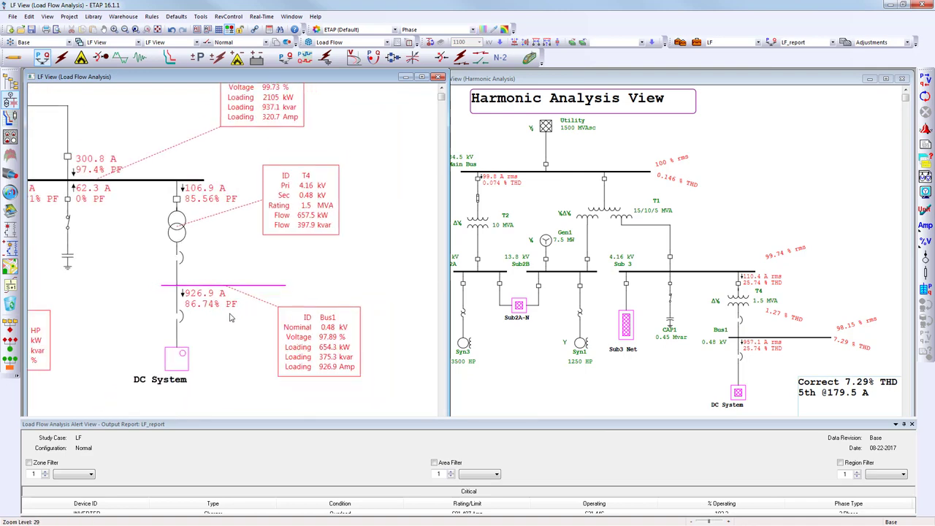
pyautogui.scroll(-1, 230, 317)
pyautogui.scroll(5, 229, 317)
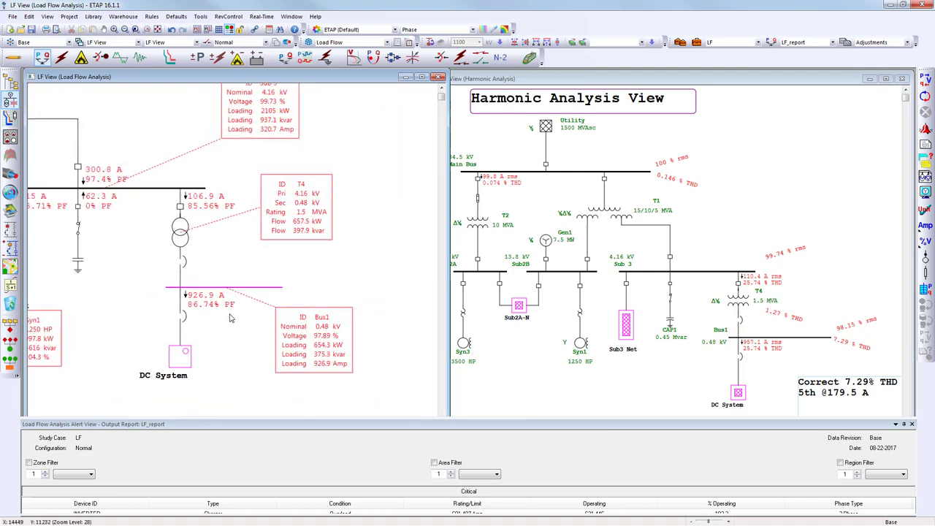
# Compare the T4 feeder's current between HA View and LF View
pyautogui.click(795, 322)
pyautogui.scroll(2, 793, 340)
pyautogui.scroll(3, 793, 340)
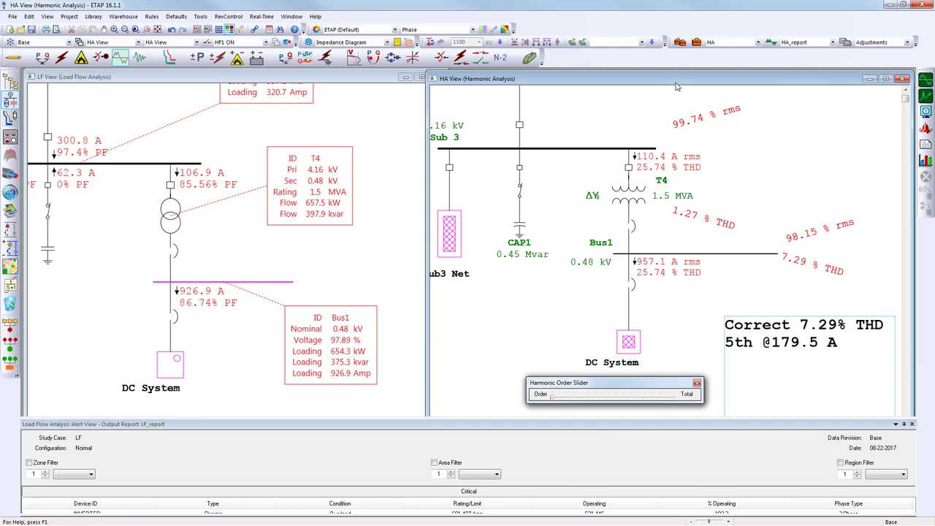
pyautogui.moveTo(682, 83); pyautogui.dragTo(693, 81)
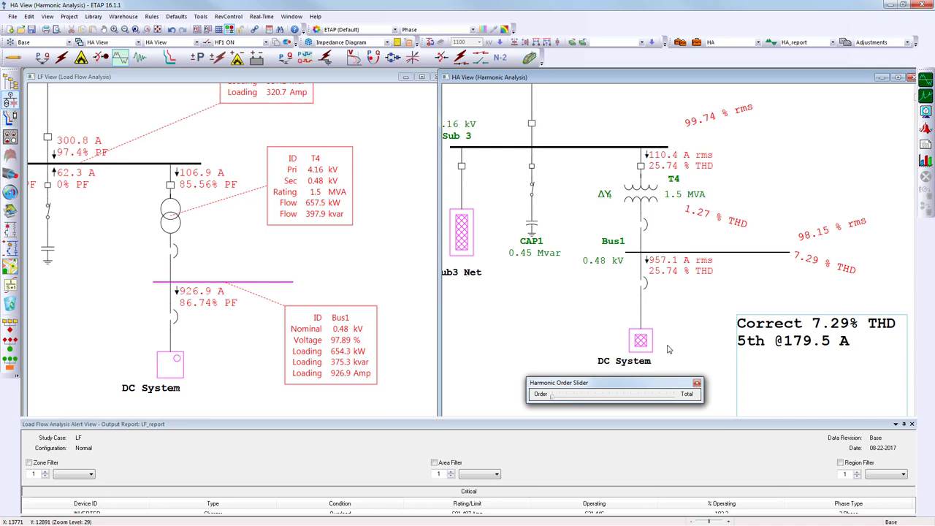
pyautogui.moveTo(600, 128); pyautogui.dragTo(725, 206)
pyautogui.click(726, 195)
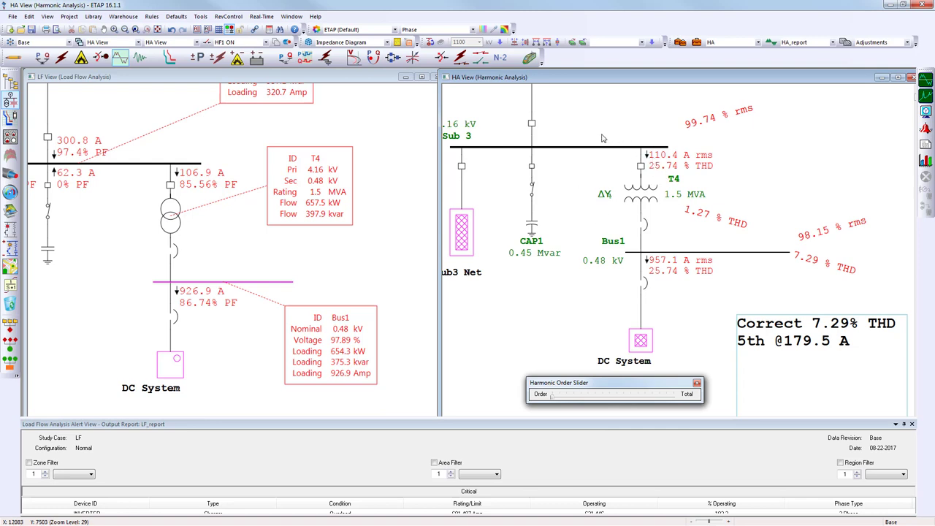
pyautogui.click(730, 193)
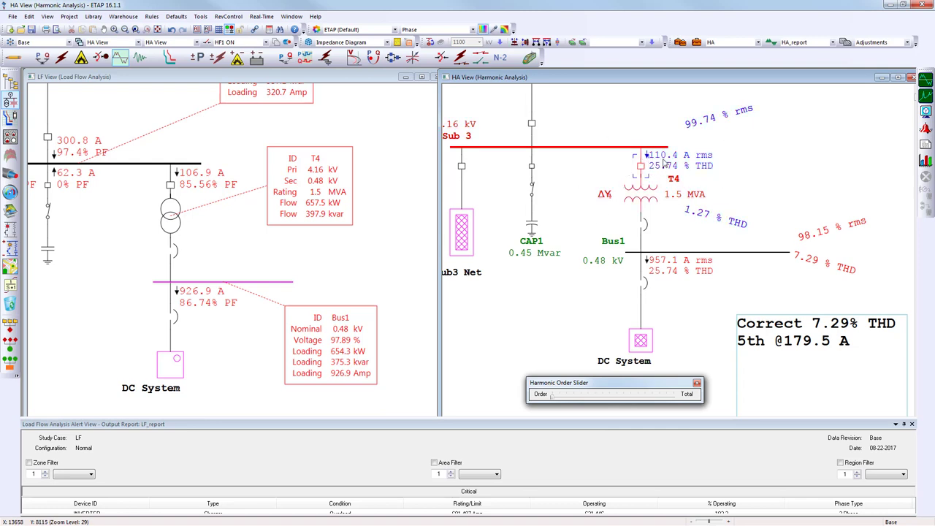
pyautogui.moveTo(138, 148); pyautogui.dragTo(284, 207)
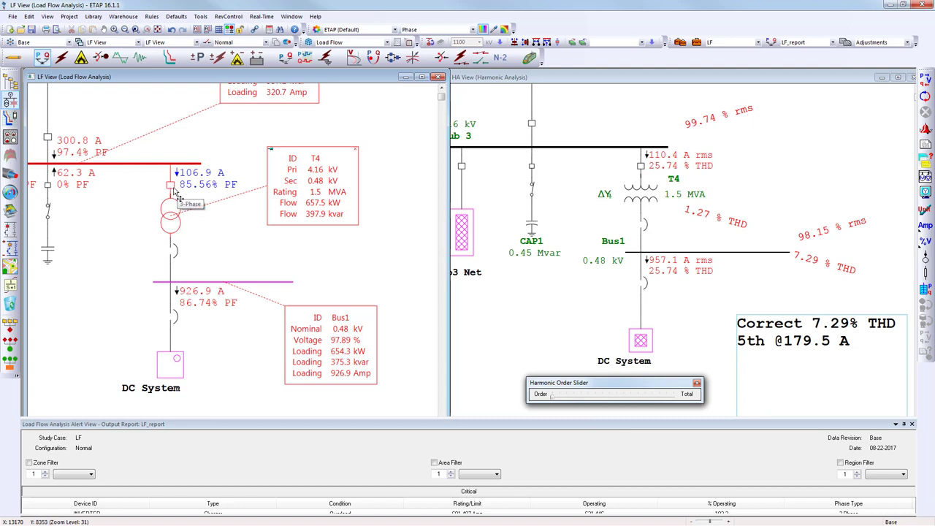
pyautogui.moveTo(148, 163); pyautogui.dragTo(215, 183)
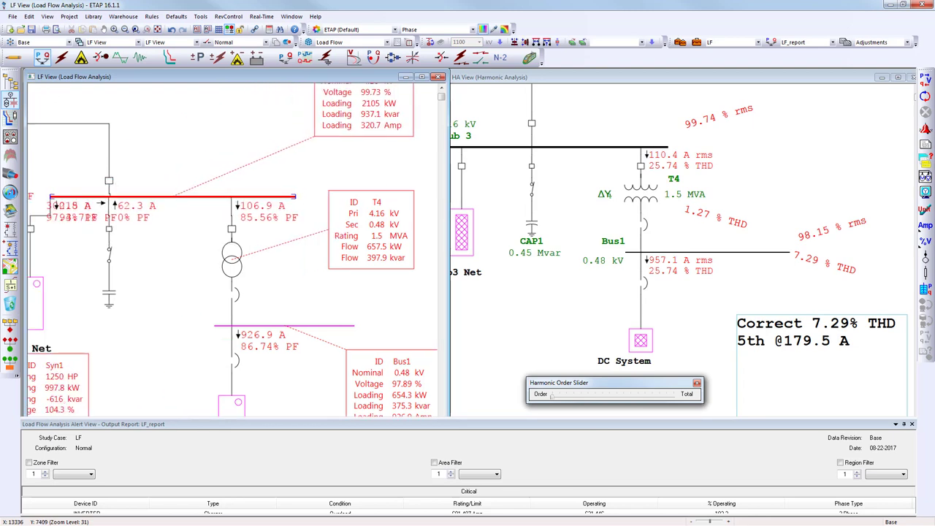
# Switch HA View to edit mode and restore the element editing toolbars
pyautogui.click(642, 82)
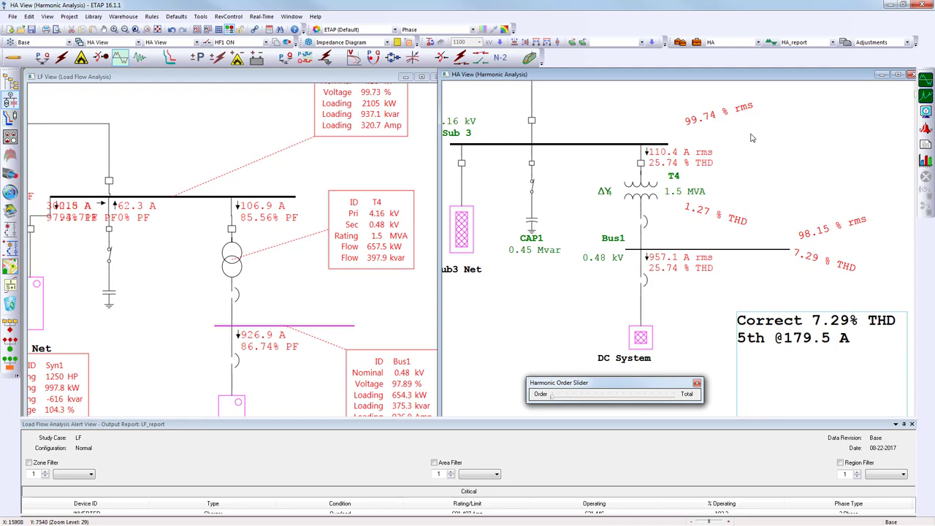
pyautogui.scroll(-4, 303, 241)
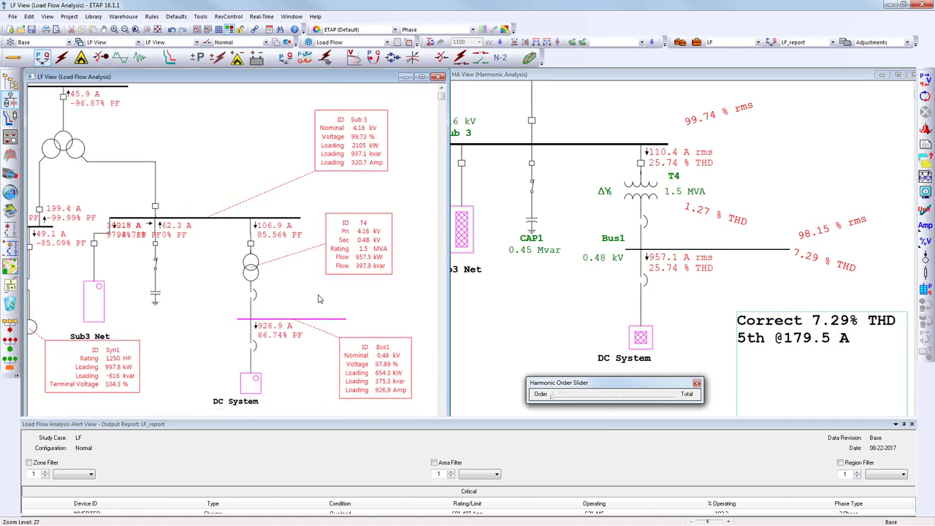
pyautogui.moveTo(307, 231); pyautogui.dragTo(310, 225)
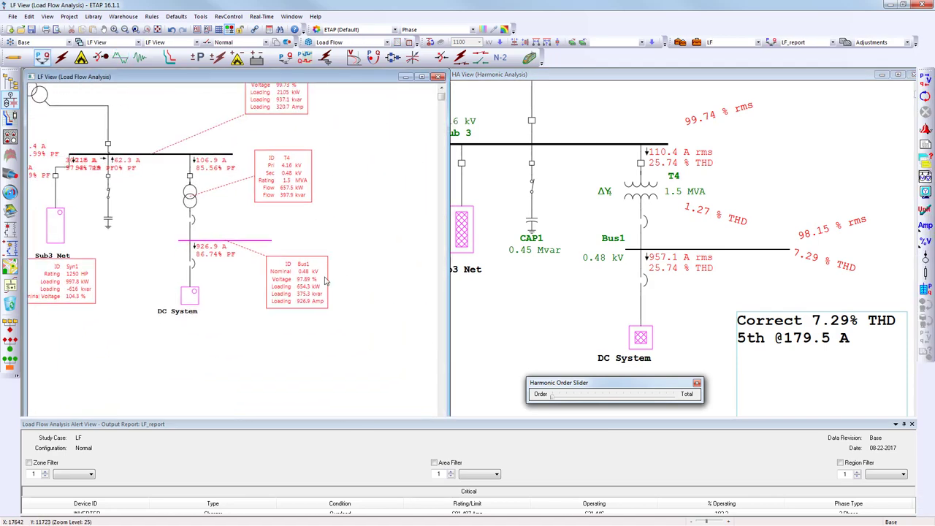
pyautogui.click(805, 344)
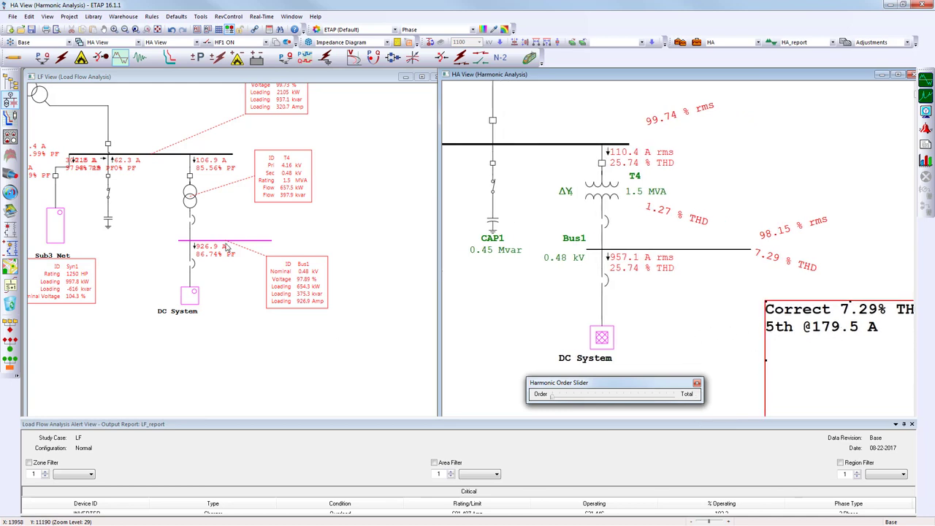
pyautogui.click(83, 167)
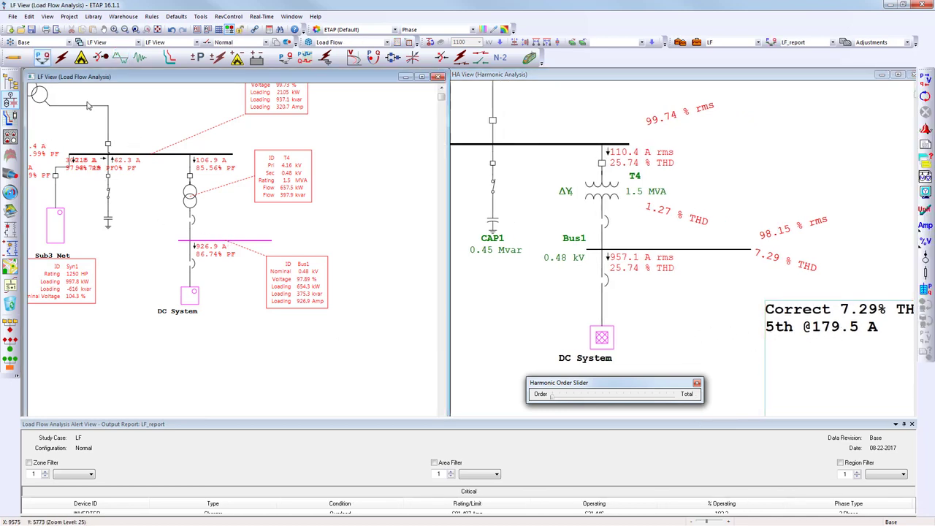
pyautogui.click(741, 149)
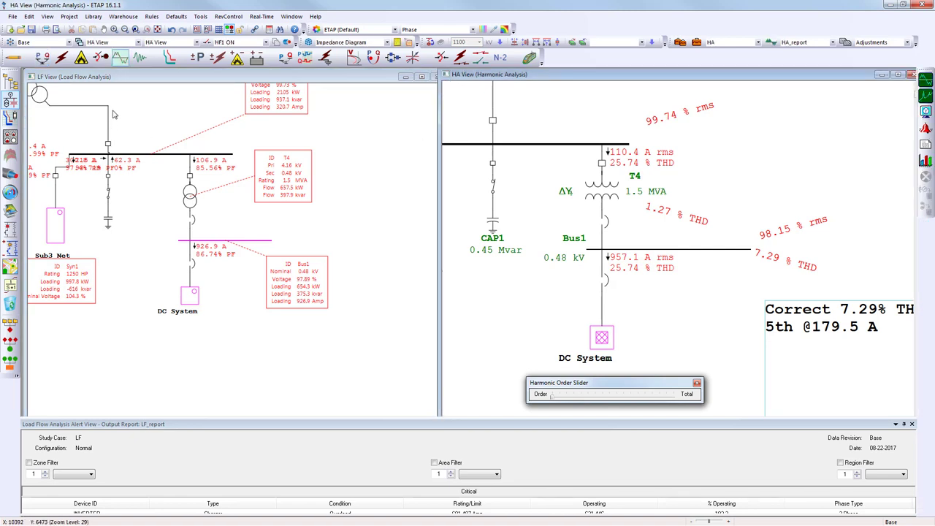
pyautogui.click(12, 62)
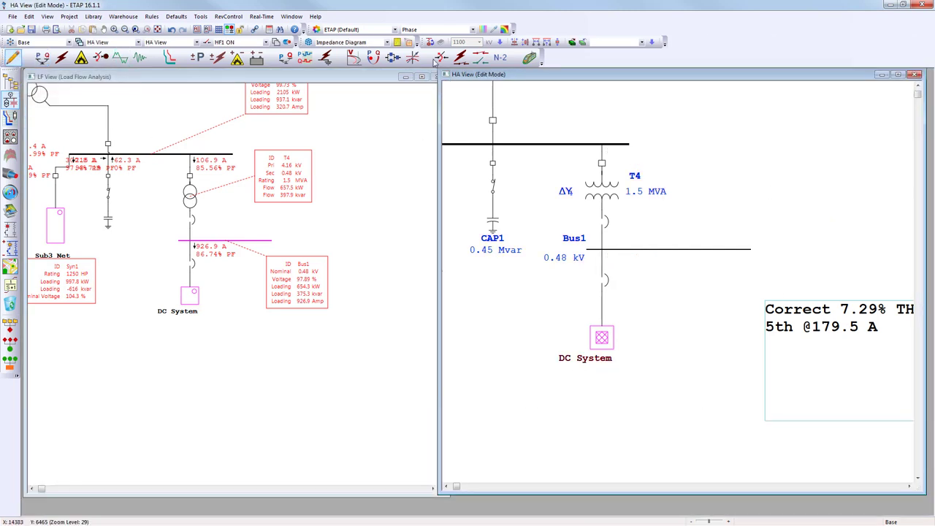
pyautogui.click(47, 16)
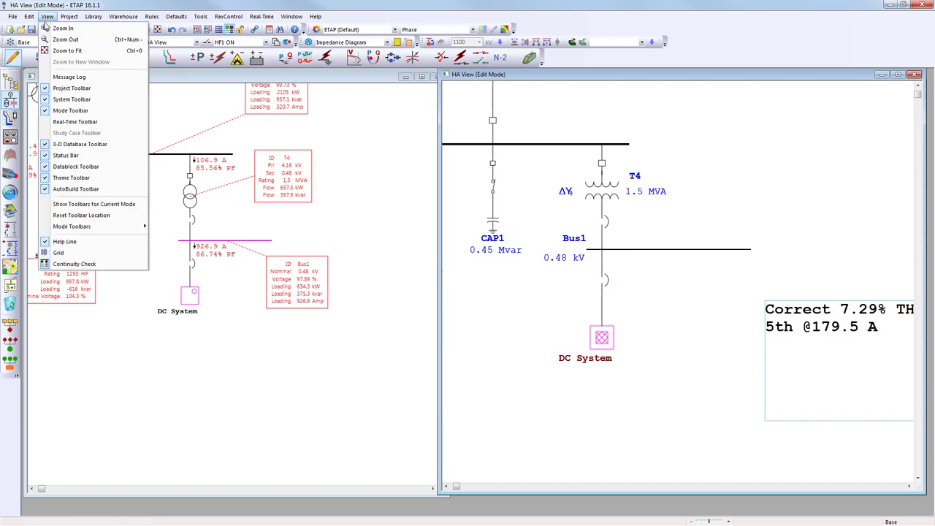
pyautogui.click(100, 213)
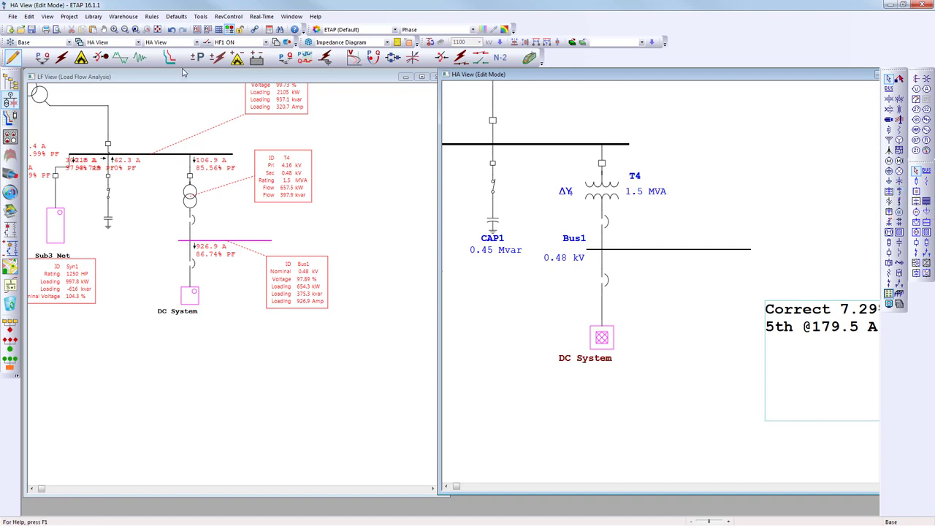
# Set HA View's configuration to Normal and add a single-tuned harmonic filter connected to Bus1
pyautogui.click(234, 42)
pyautogui.click(230, 53)
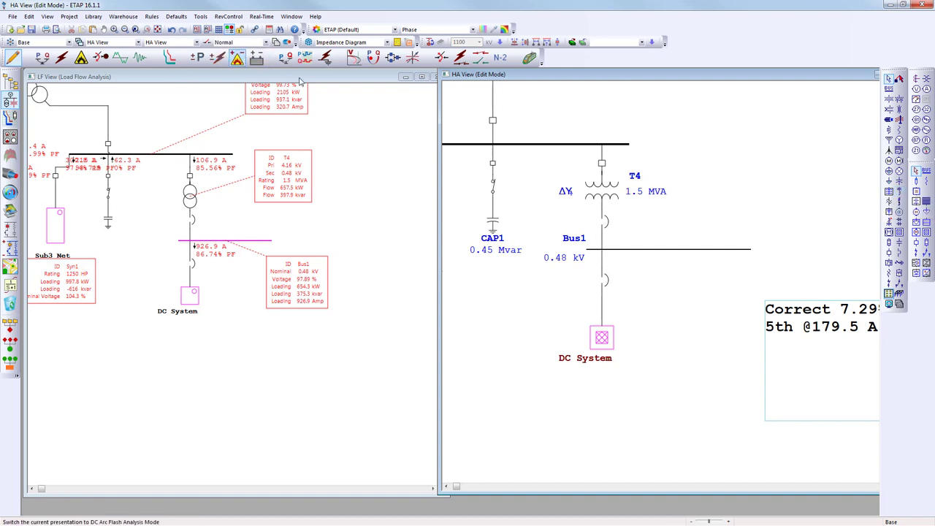
pyautogui.click(899, 191)
pyautogui.click(693, 313)
pyautogui.moveTo(694, 307); pyautogui.dragTo(693, 256)
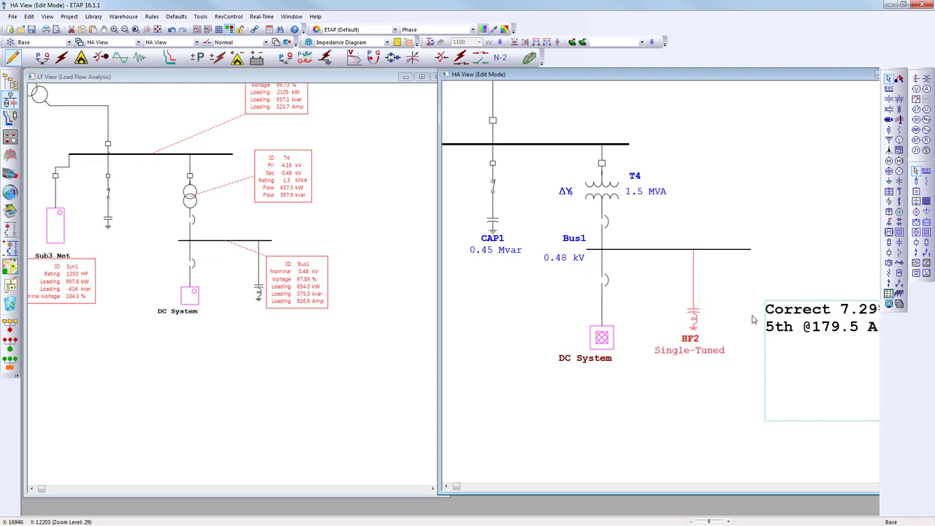
# Move the Bus1 datablock in LF View clear of the new filter branch
pyautogui.click(301, 287)
pyautogui.click(286, 298)
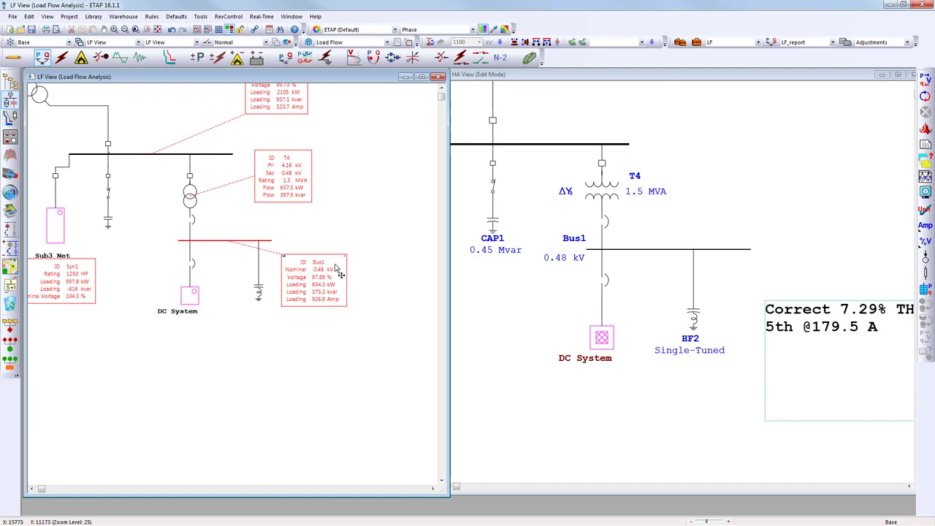
pyautogui.moveTo(338, 270)
# Insert a low voltage circuit breaker between Bus1 and the harmonic filter in HA View
pyautogui.click(704, 218)
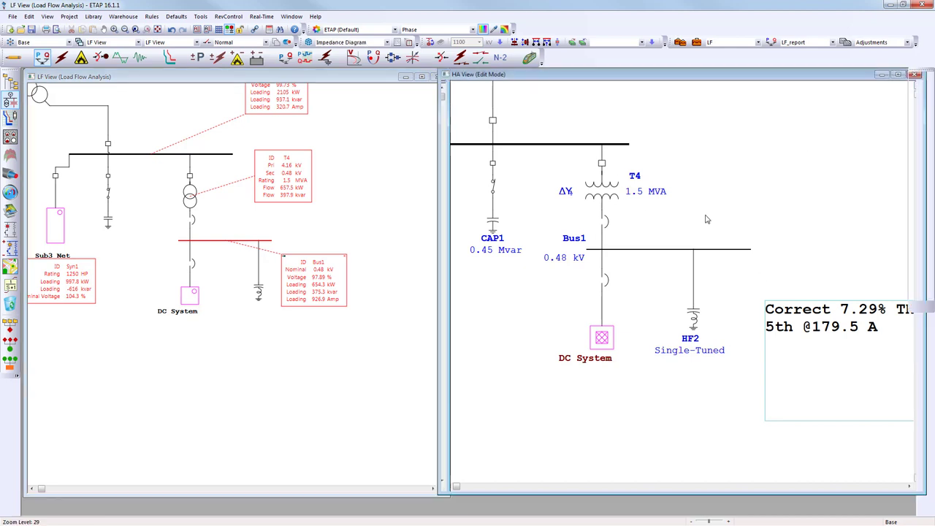
pyautogui.click(902, 253)
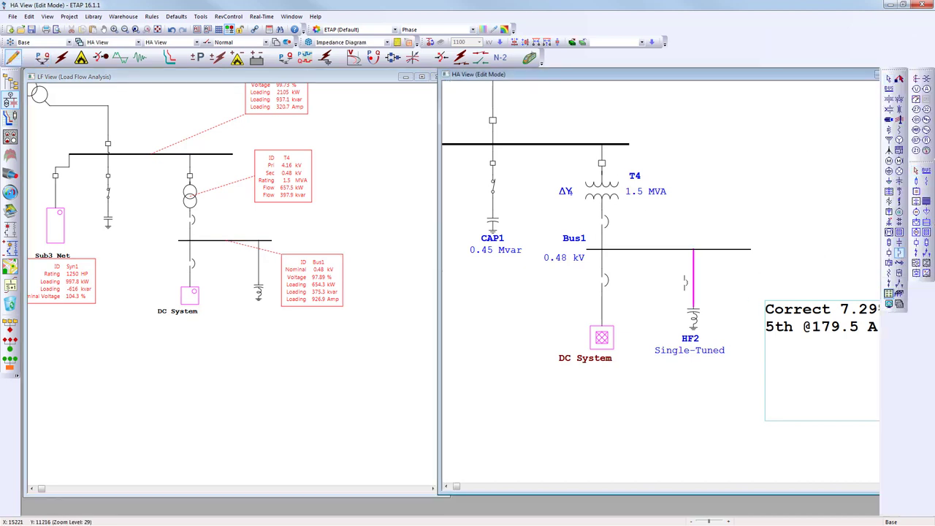
pyautogui.click(693, 280)
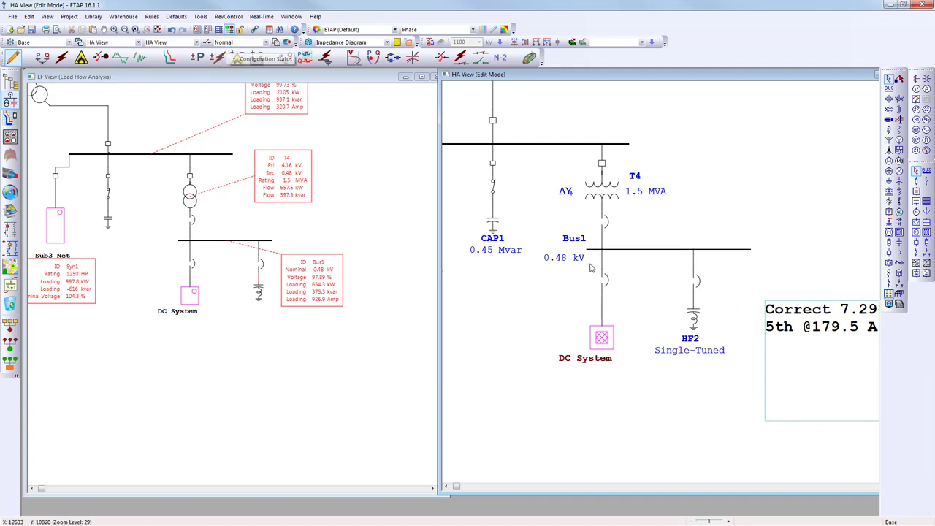
# Set the filter breaker's status to Open in the Normal configuration and move its Open label beside the symbol
pyautogui.doubleClick(698, 283)
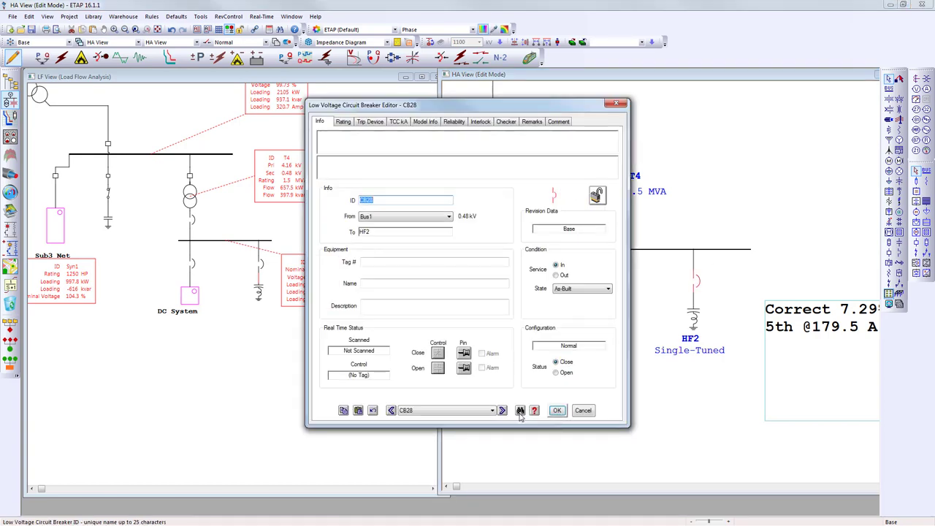
pyautogui.click(556, 373)
pyautogui.click(558, 409)
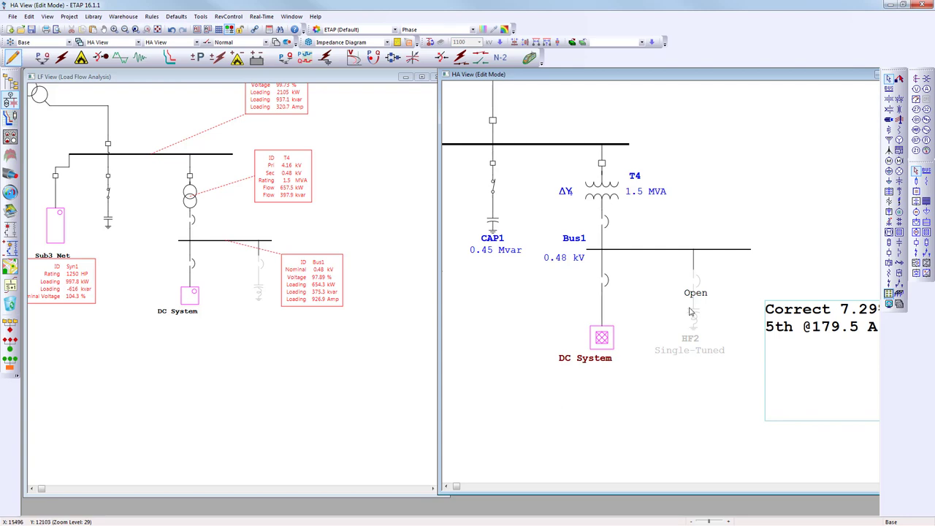
pyautogui.moveTo(703, 303); pyautogui.dragTo(725, 287)
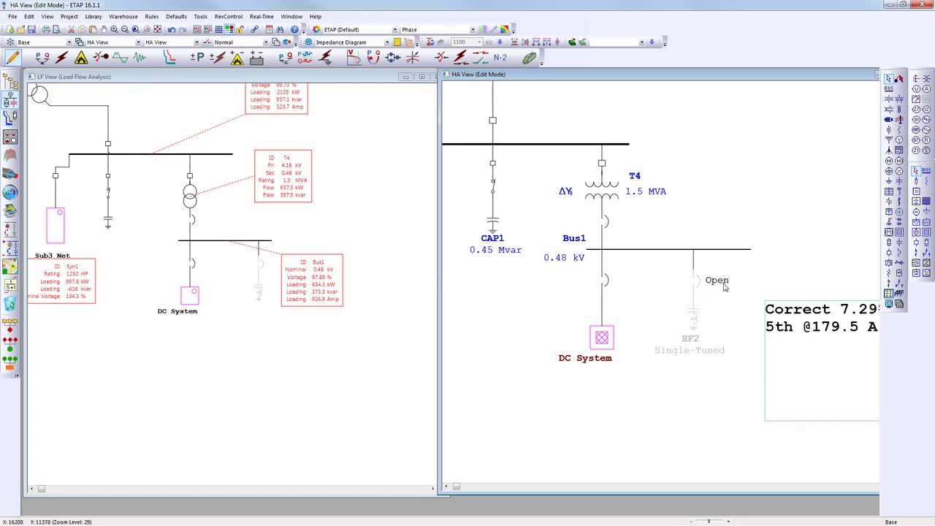
# Check the filter breaker under the HF1 ON configuration in HA View while keeping LF View on Normal
pyautogui.click(256, 42)
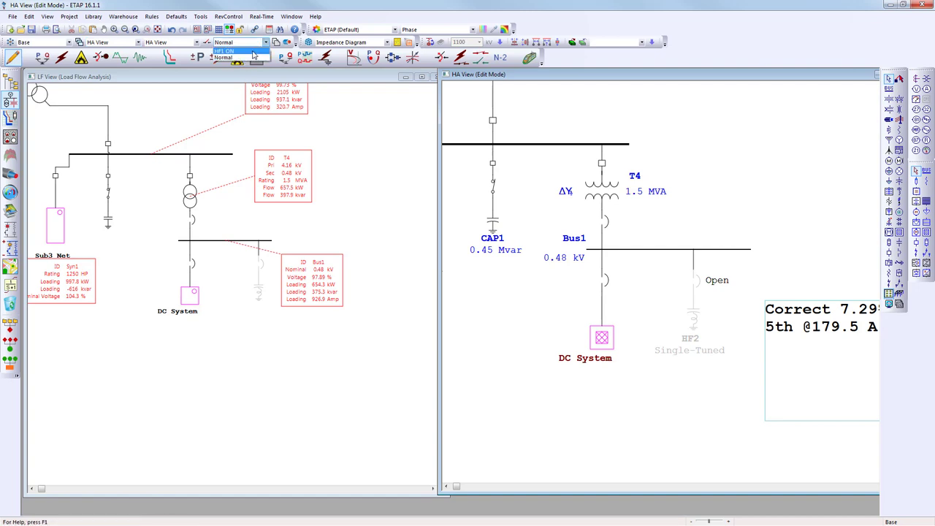
pyautogui.click(248, 51)
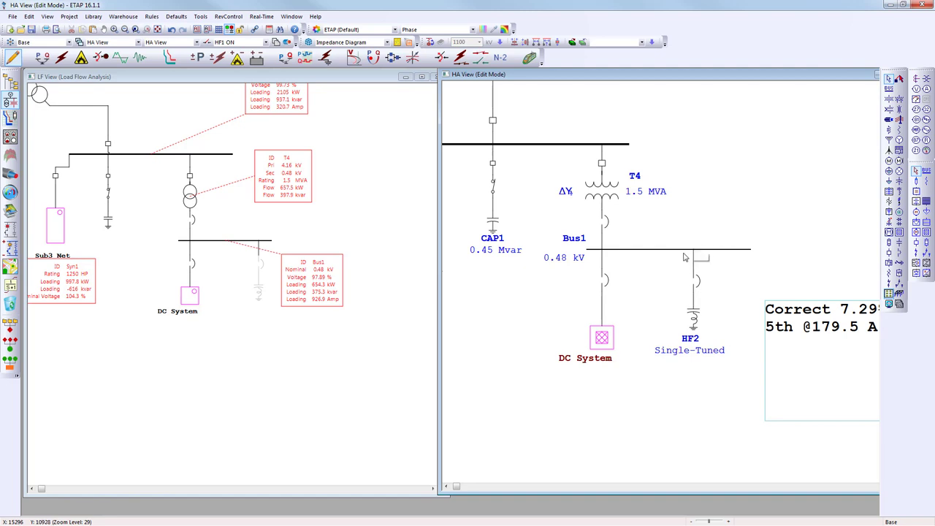
pyautogui.click(386, 299)
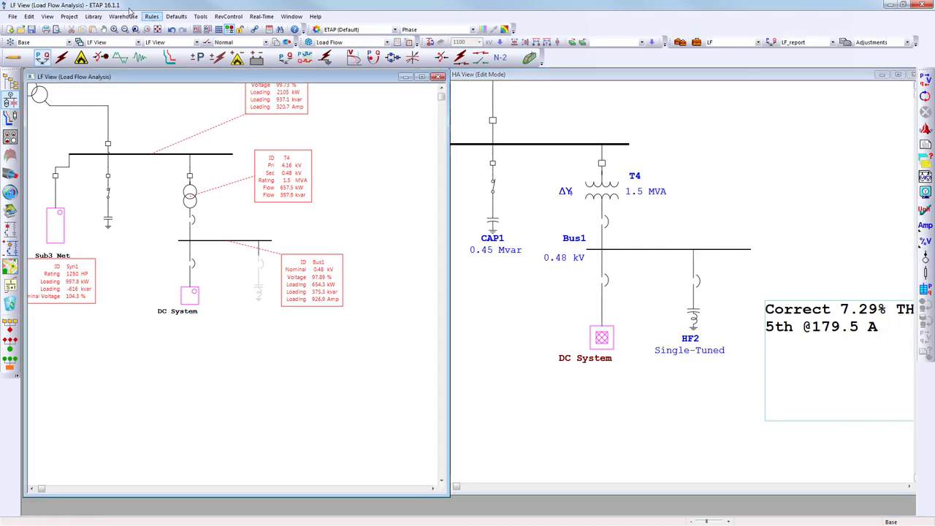
pyautogui.click(241, 42)
pyautogui.click(233, 63)
# Return HA View to the Normal configuration and bring back the load flow results on LF View
pyautogui.click(631, 298)
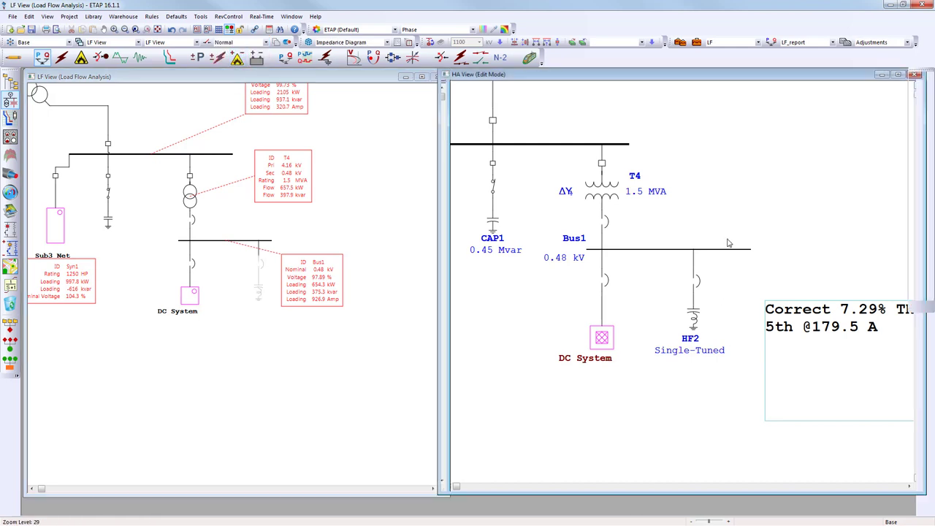
pyautogui.click(243, 42)
pyautogui.click(241, 57)
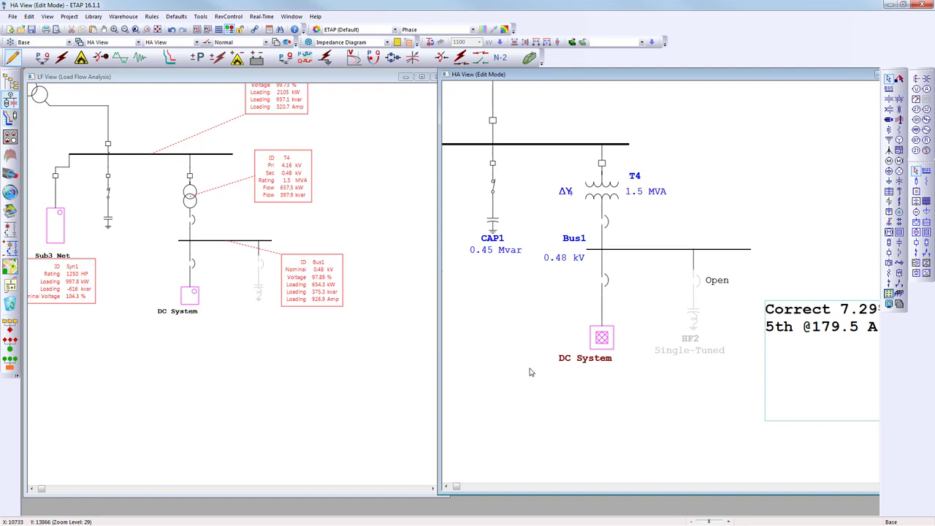
pyautogui.click(187, 386)
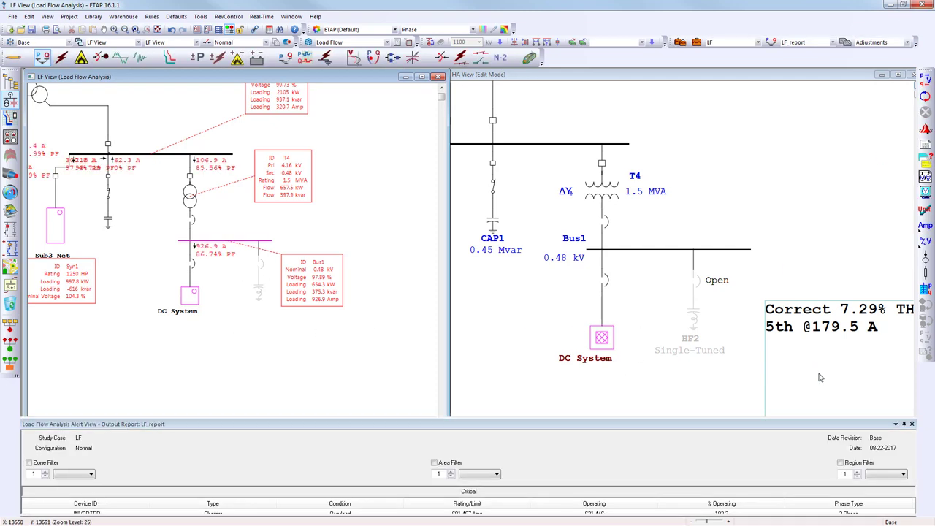
# Set capacitor C1 of filter HF2 to a rated kV of 0.277 and a maximum kV of 480
pyautogui.click(706, 350)
pyautogui.doubleClick(694, 322)
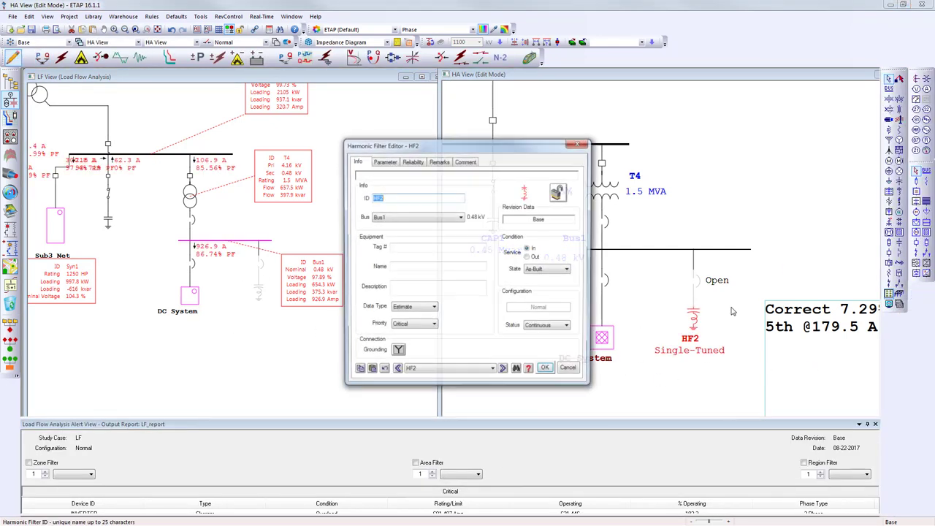
pyautogui.moveTo(497, 145); pyautogui.dragTo(577, 122)
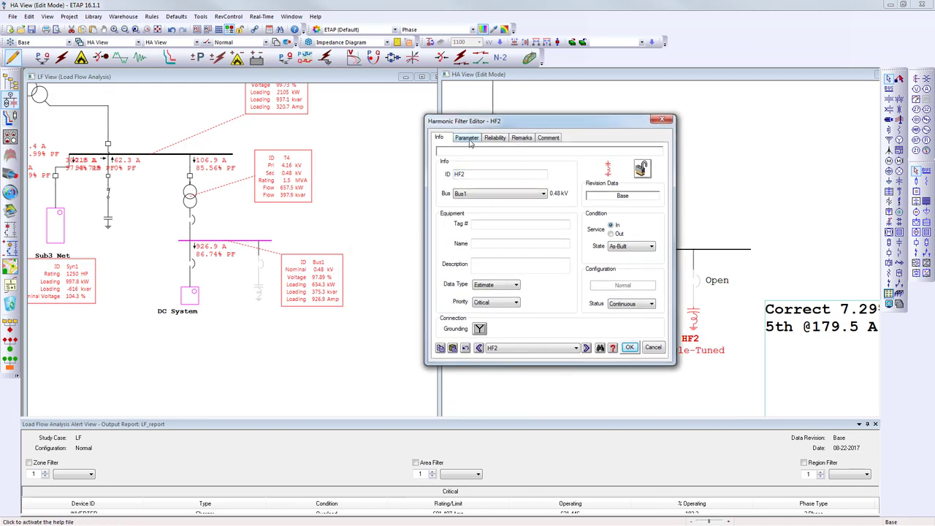
pyautogui.click(466, 137)
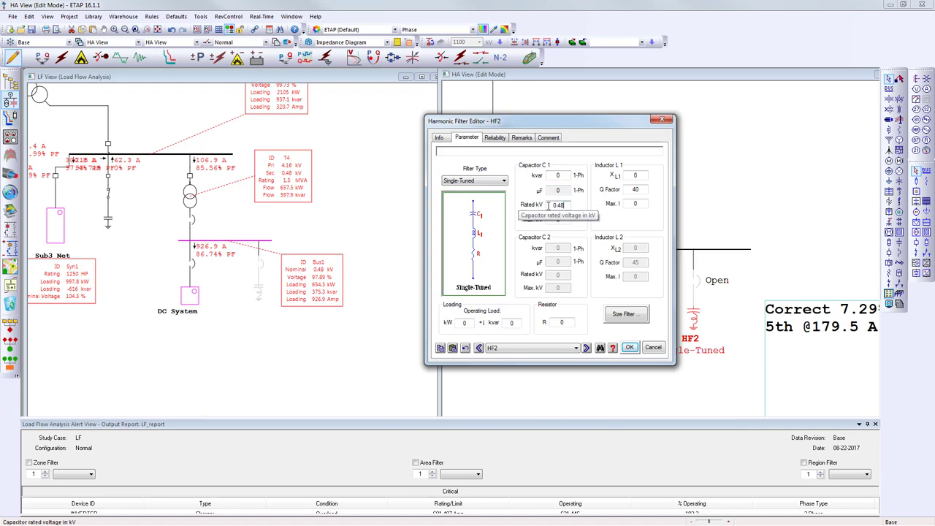
pyautogui.moveTo(567, 206); pyautogui.dragTo(508, 206)
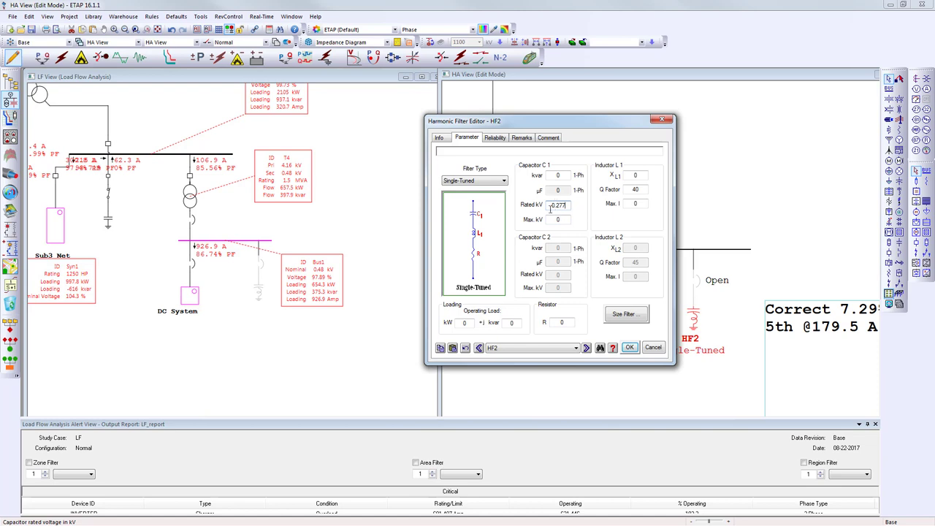
pyautogui.click(636, 189)
pyautogui.click(609, 191)
pyautogui.click(564, 219)
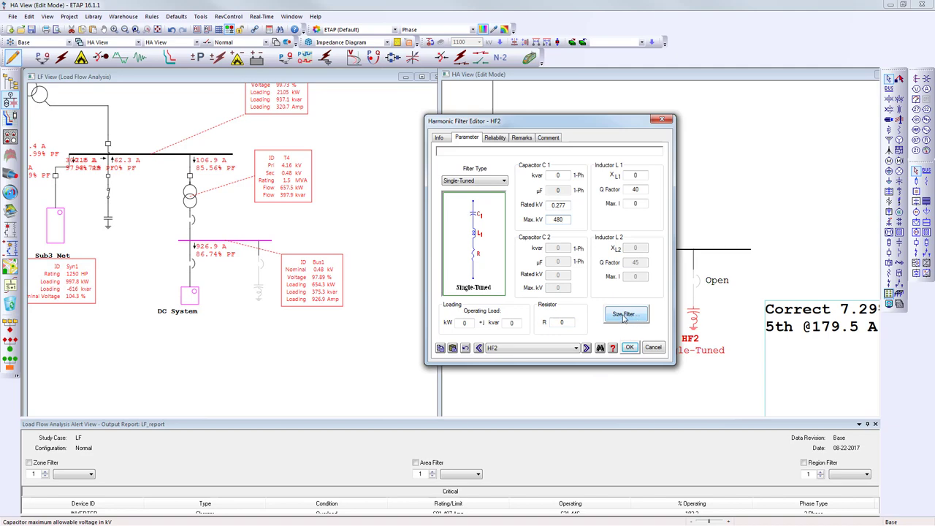
# Start sizing filter HF2 with harmonic order 5, a harmonic current of 179.5 A and PF Correction as the sizing option
pyautogui.click(624, 315)
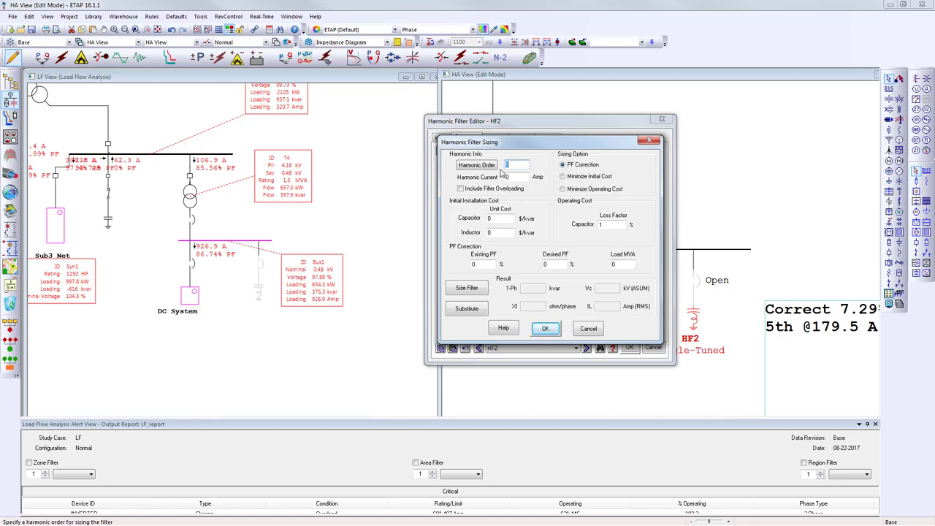
pyautogui.write('5')
pyautogui.press('Tab')
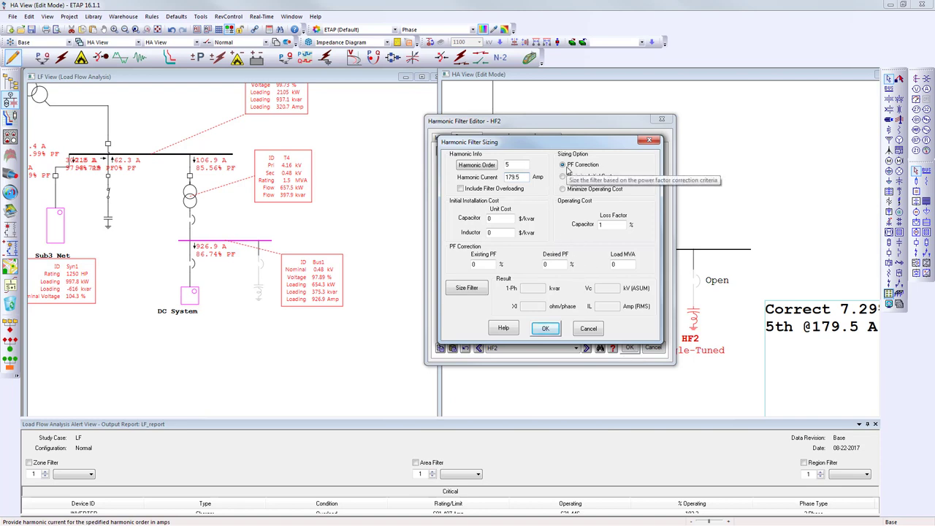
pyautogui.click(592, 167)
pyautogui.click(588, 177)
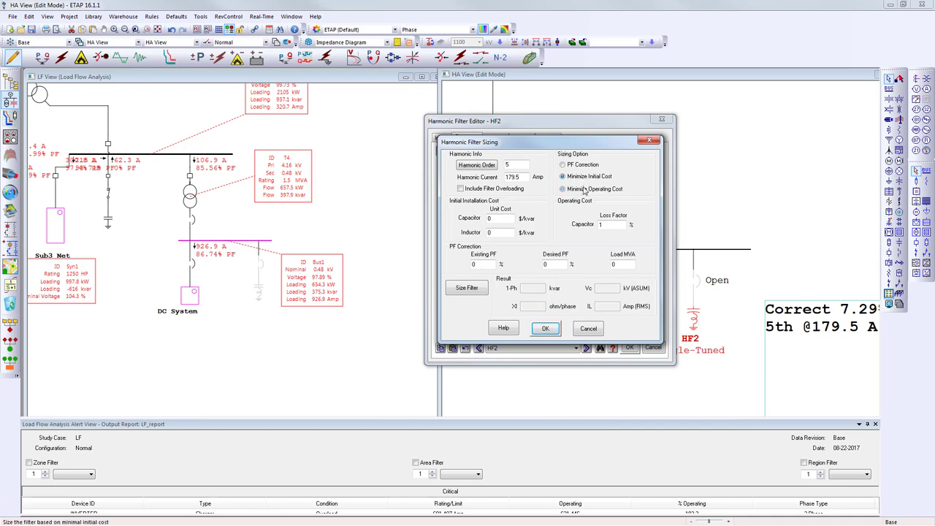
pyautogui.click(581, 178)
pyautogui.click(563, 165)
# Size the filter for an existing PF of 86.74%, desired PF of 100% and load of 0.754 MVA, and substitute the results into HF2
pyautogui.click(488, 265)
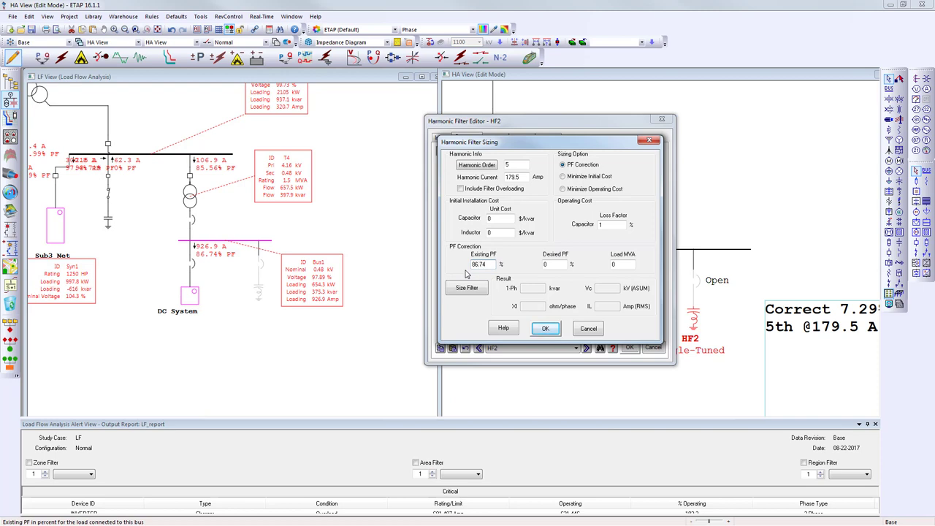
pyautogui.click(558, 265)
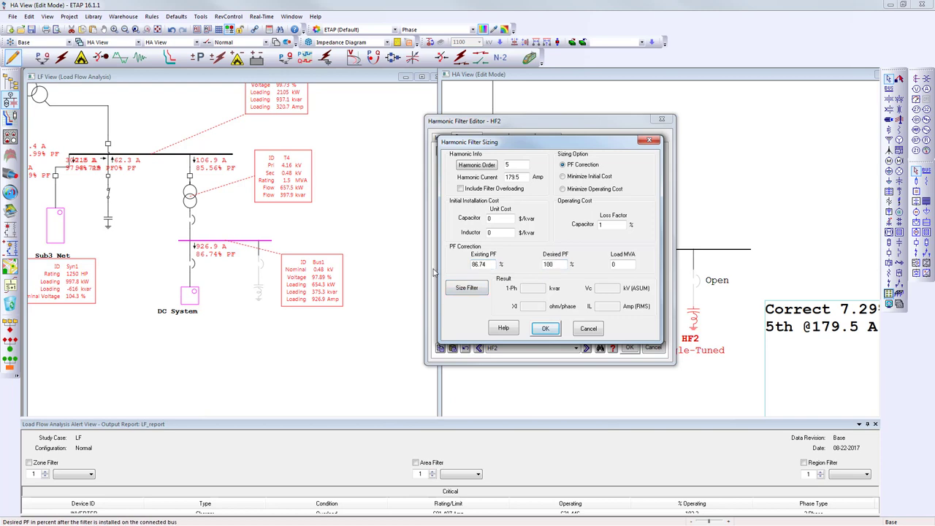
pyautogui.click(624, 264)
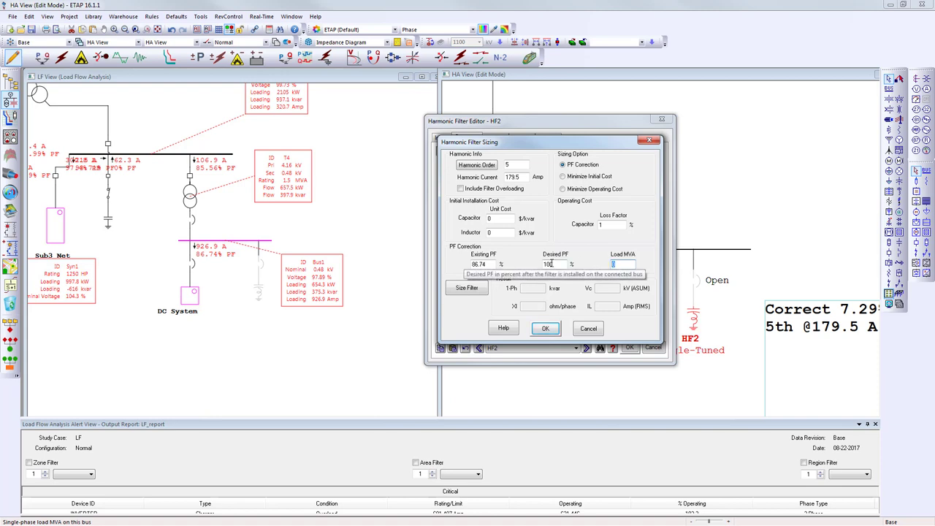
pyautogui.write('0.754')
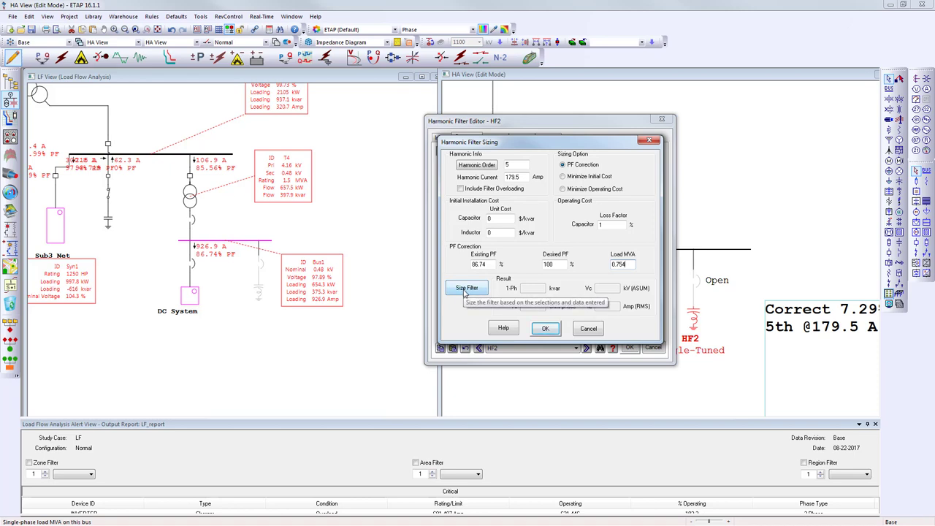
pyautogui.click(465, 293)
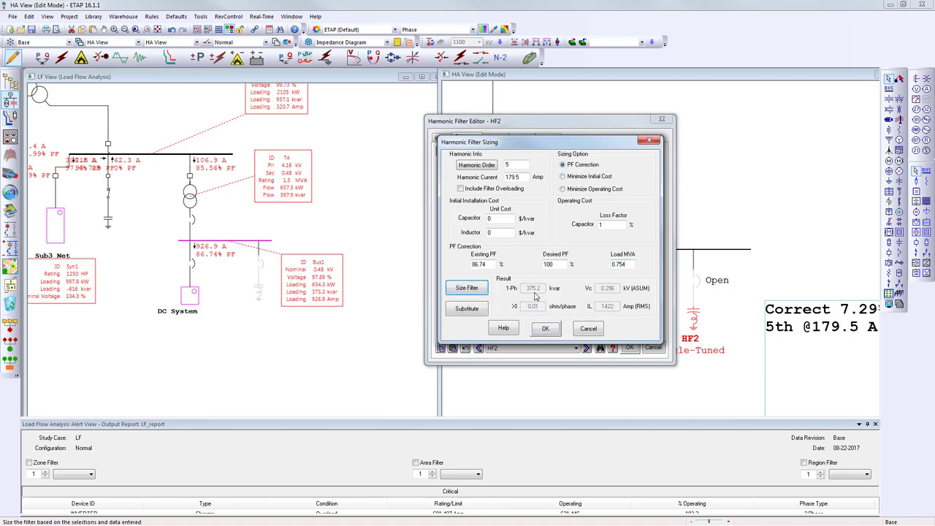
pyautogui.click(478, 312)
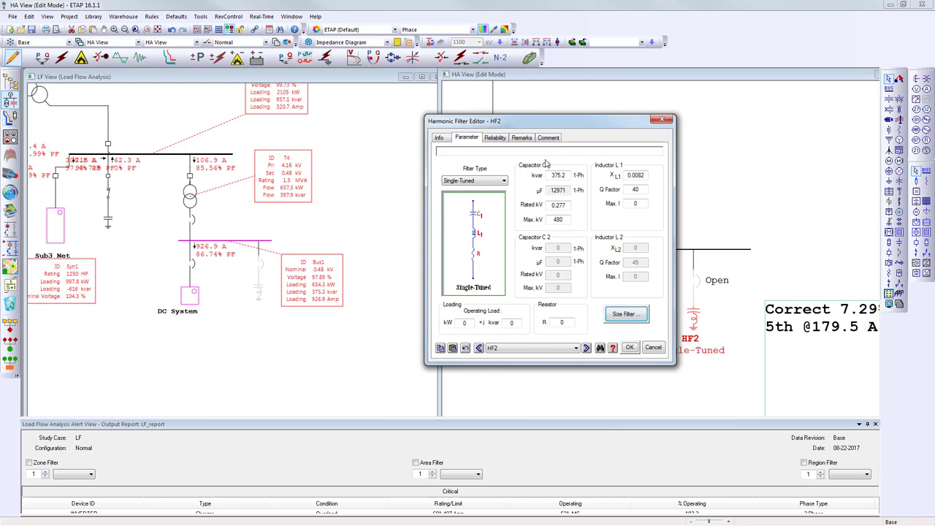
# Set inductor L1's maximum current to 1200 A and accept the HF2 filter parameters
pyautogui.doubleClick(637, 203)
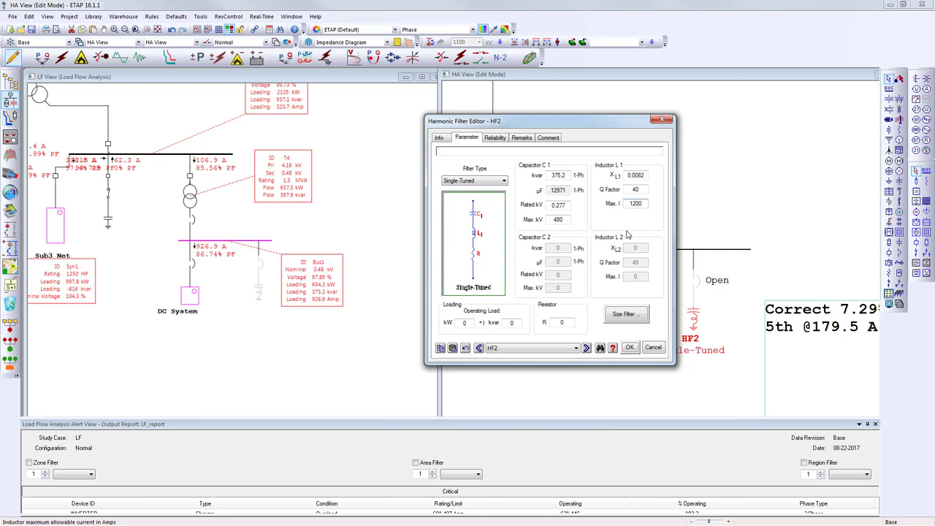
pyautogui.doubleClick(637, 204)
pyautogui.click(630, 349)
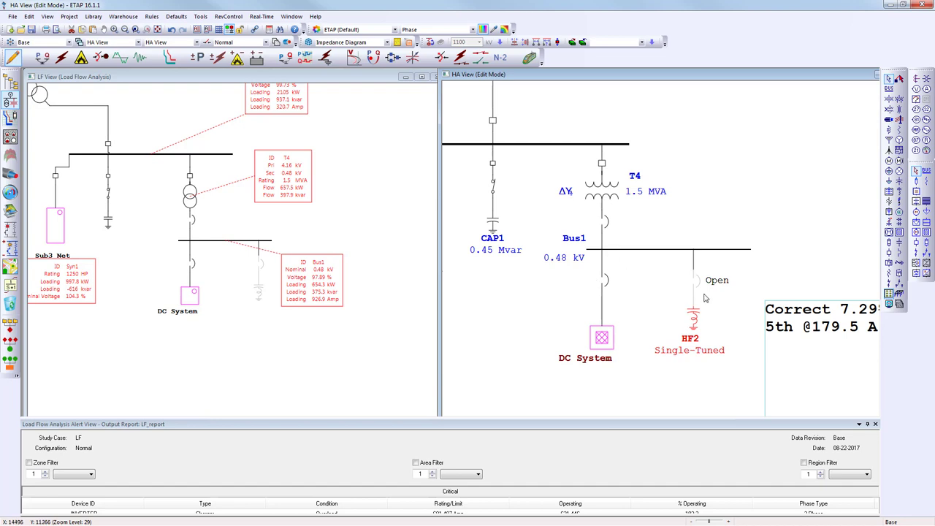
# Rerun the load flow on LF View in the Normal configuration and return to HA View
pyautogui.moveTo(762, 171); pyautogui.dragTo(732, 142)
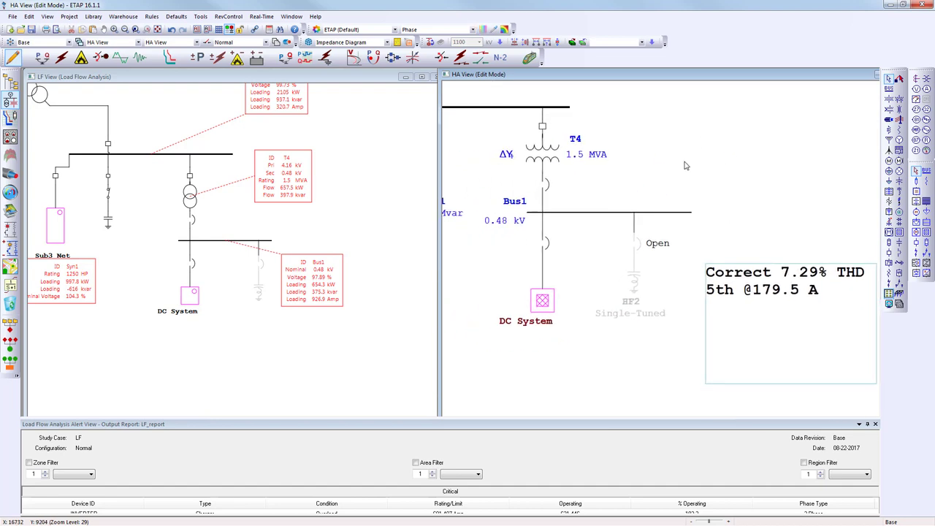
pyautogui.click(126, 228)
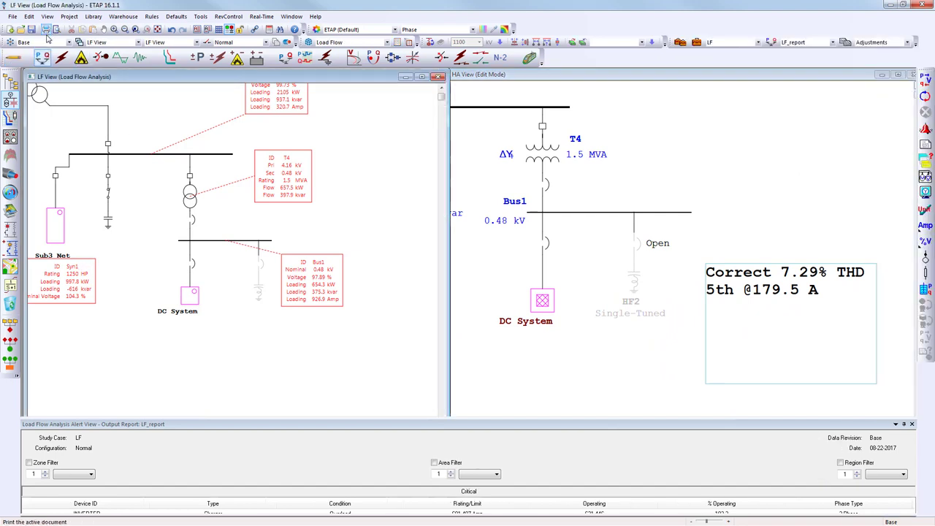
pyautogui.click(770, 183)
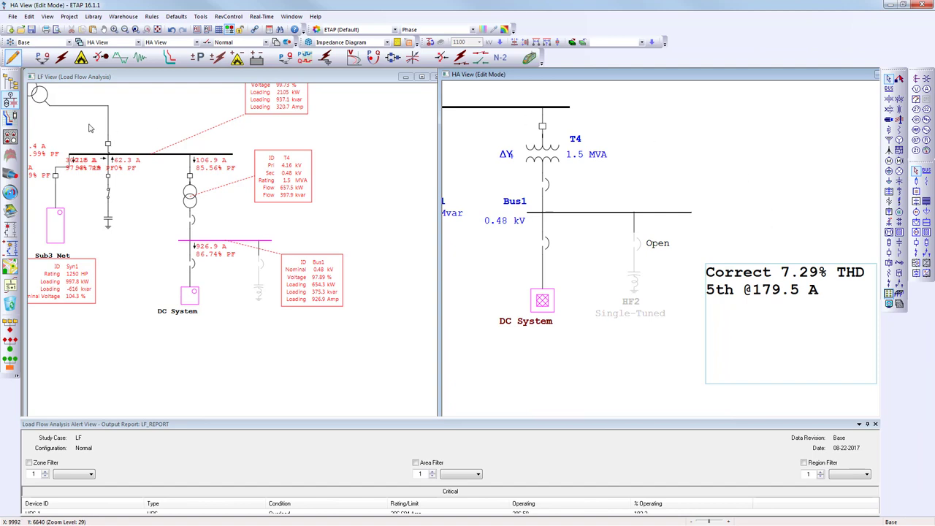
# Run the harmonic load flow on HA View and the load flow on LF View under the HF1 ON configuration
pyautogui.click(120, 57)
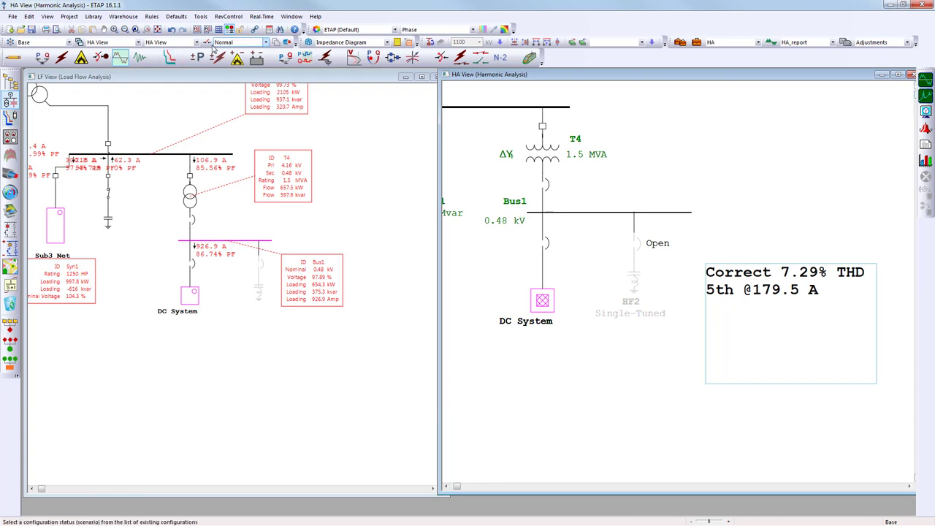
pyautogui.click(175, 42)
pyautogui.click(233, 42)
pyautogui.click(241, 42)
pyautogui.click(241, 59)
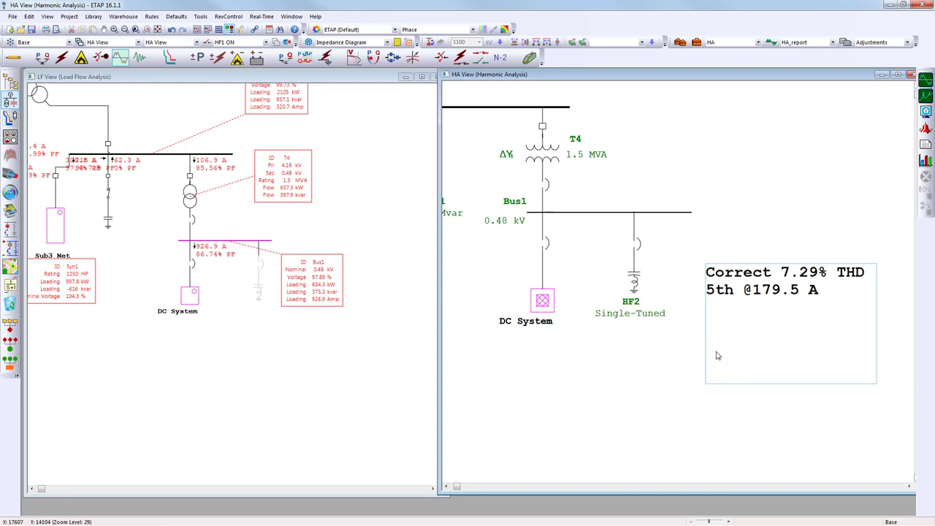
pyautogui.click(926, 82)
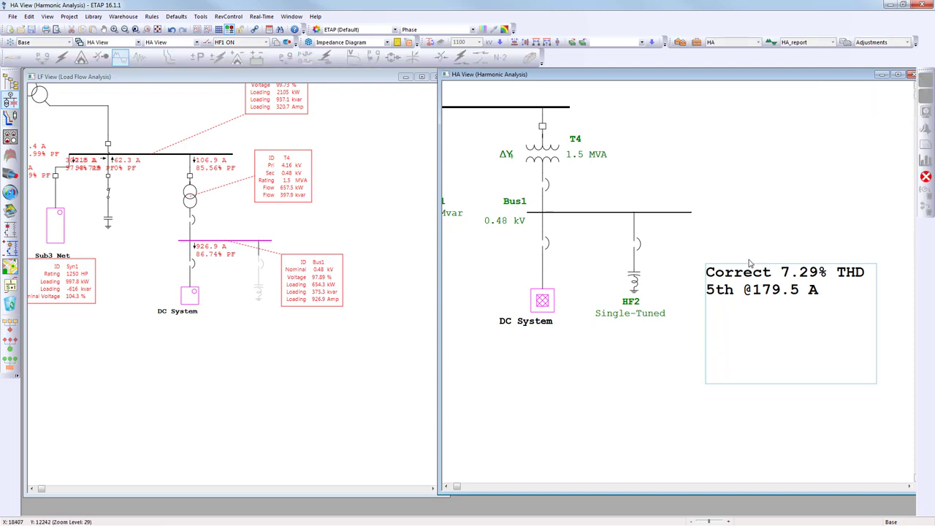
pyautogui.moveTo(776, 293); pyautogui.dragTo(639, 357)
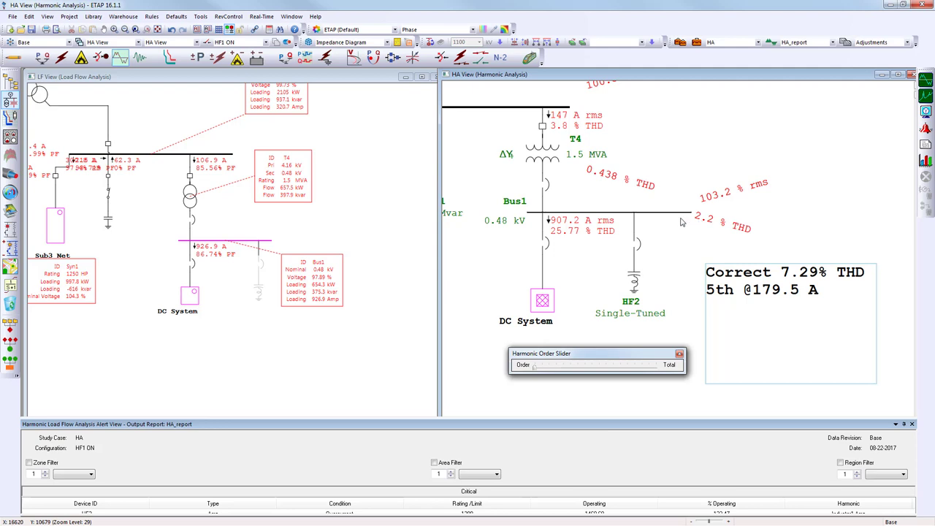
pyautogui.click(417, 261)
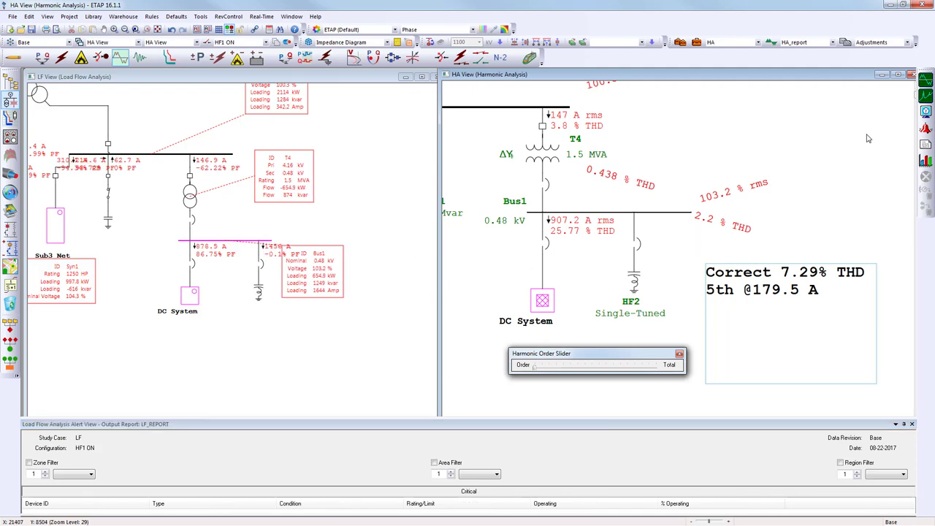
# Run a frequency scan on HA View and view Bus1's harmonic load flow waveform plot
pyautogui.click(923, 99)
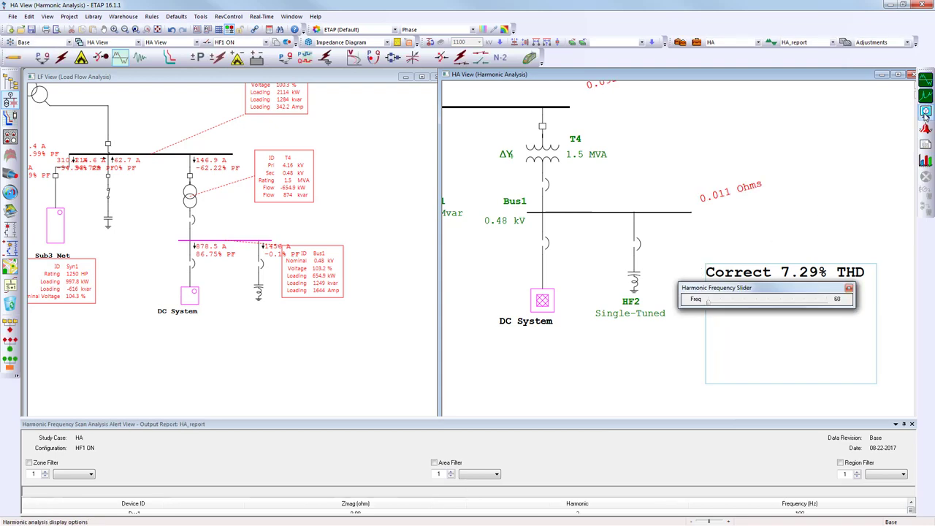
pyautogui.click(926, 160)
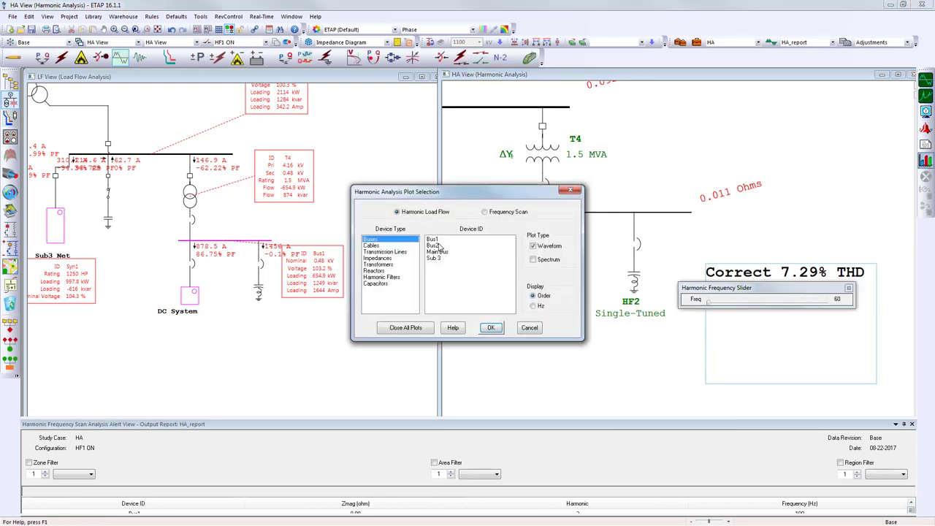
pyautogui.click(437, 239)
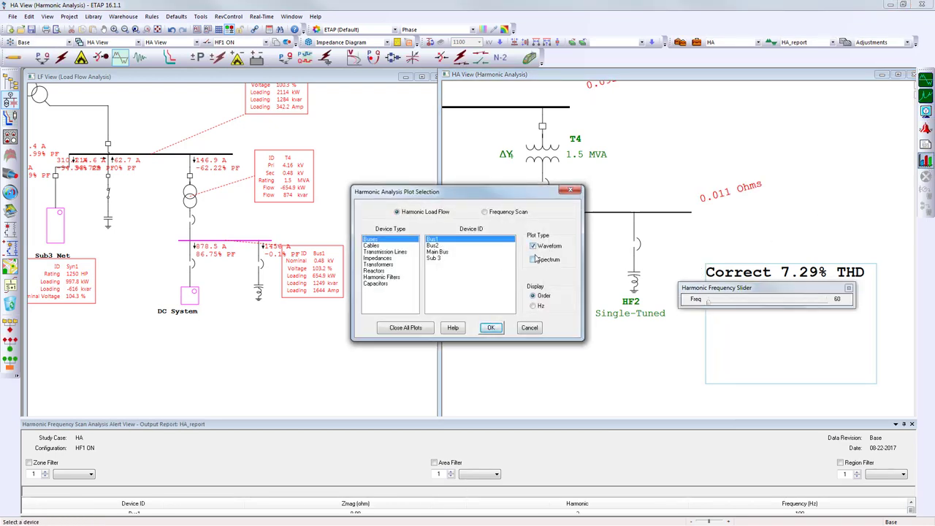
pyautogui.click(491, 329)
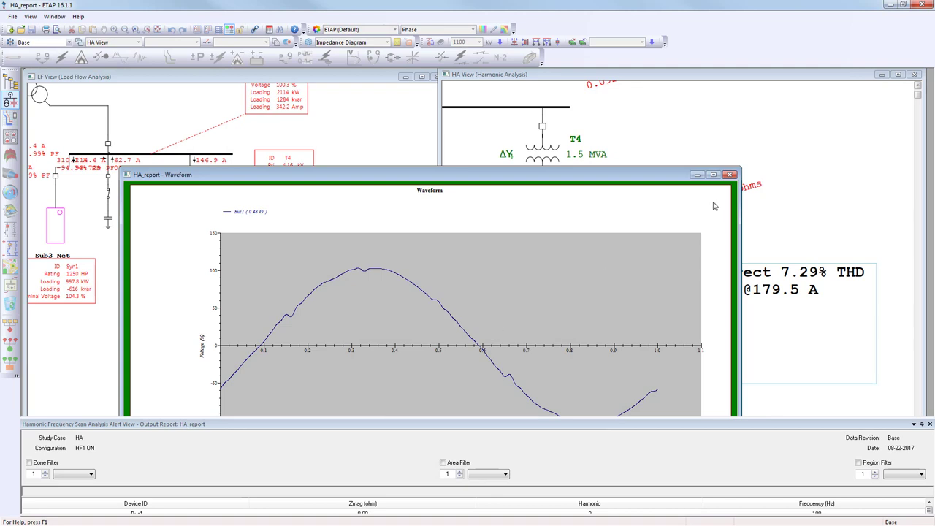
pyautogui.click(729, 181)
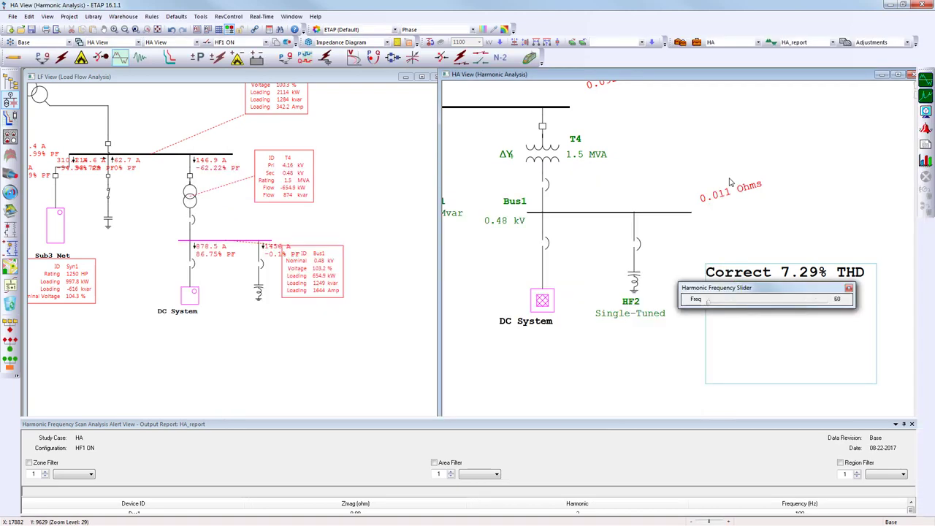
# Plot only the harmonic load flow spectrum of Bus1 by harmonic order, examine it and close the plot
pyautogui.click(924, 162)
pyautogui.click(443, 241)
pyautogui.click(534, 260)
pyautogui.click(533, 246)
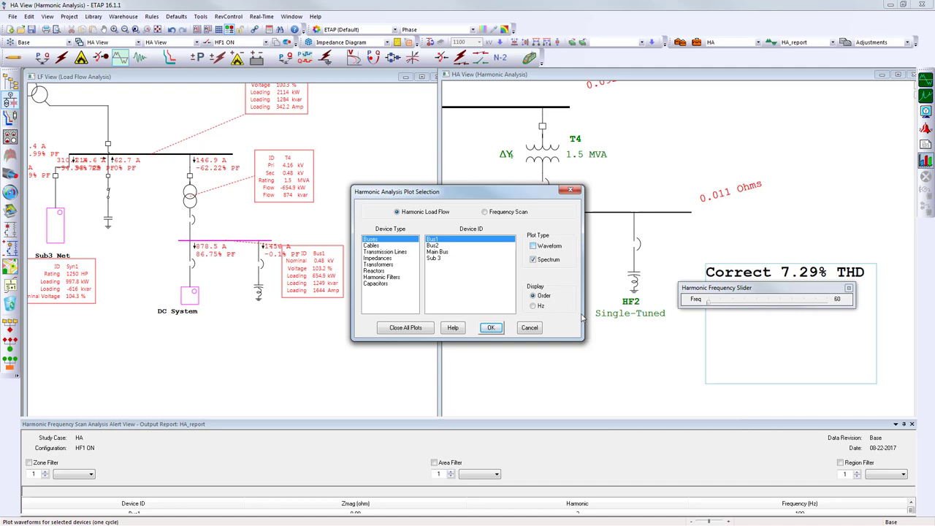
pyautogui.click(491, 328)
pyautogui.moveTo(534, 189); pyautogui.dragTo(538, 122)
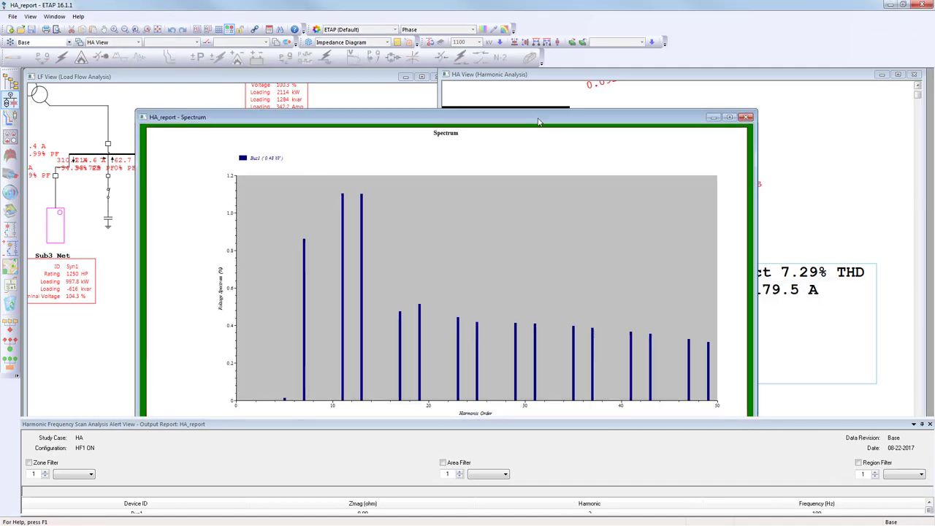
pyautogui.click(746, 117)
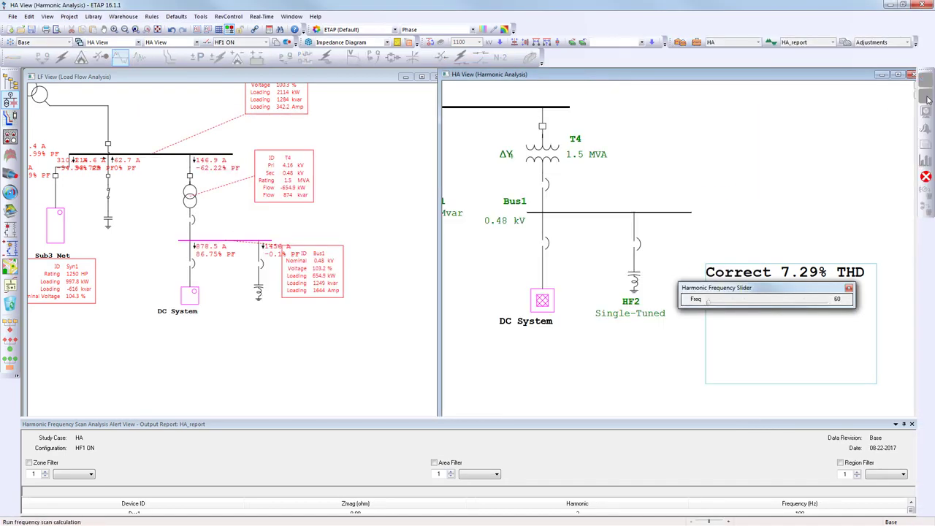
# Plot Bus1's frequency scan Z Magnitude by harmonic order and place the plot window where the curve can be examined
pyautogui.click(925, 160)
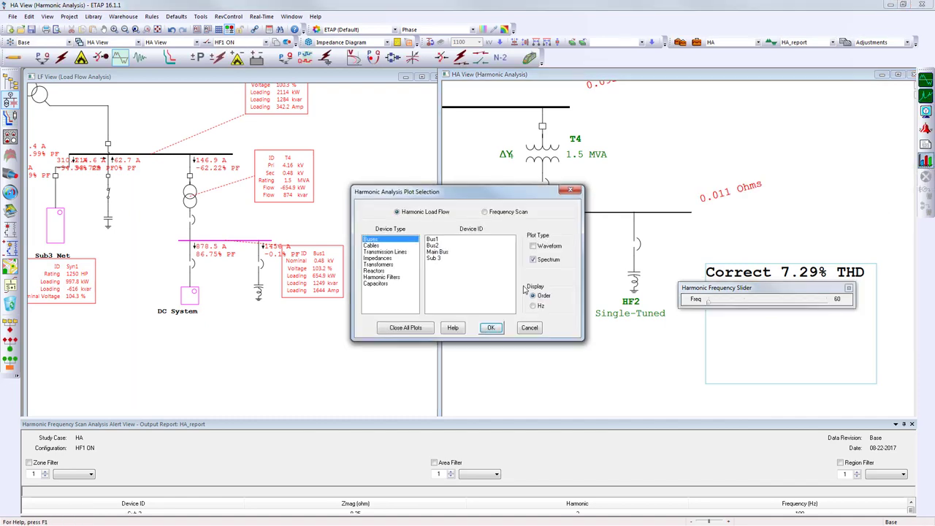
pyautogui.click(433, 239)
pyautogui.click(541, 306)
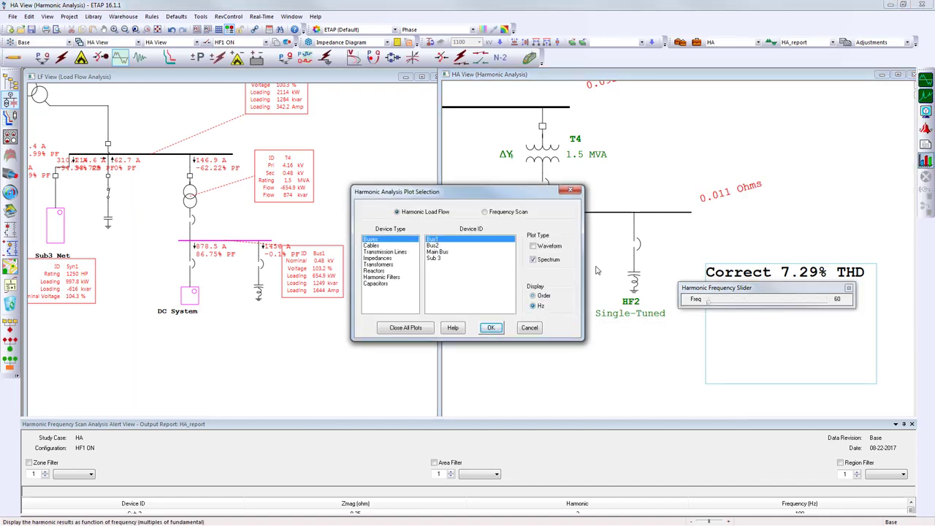
pyautogui.click(493, 213)
pyautogui.click(533, 246)
pyautogui.click(533, 260)
pyautogui.click(438, 240)
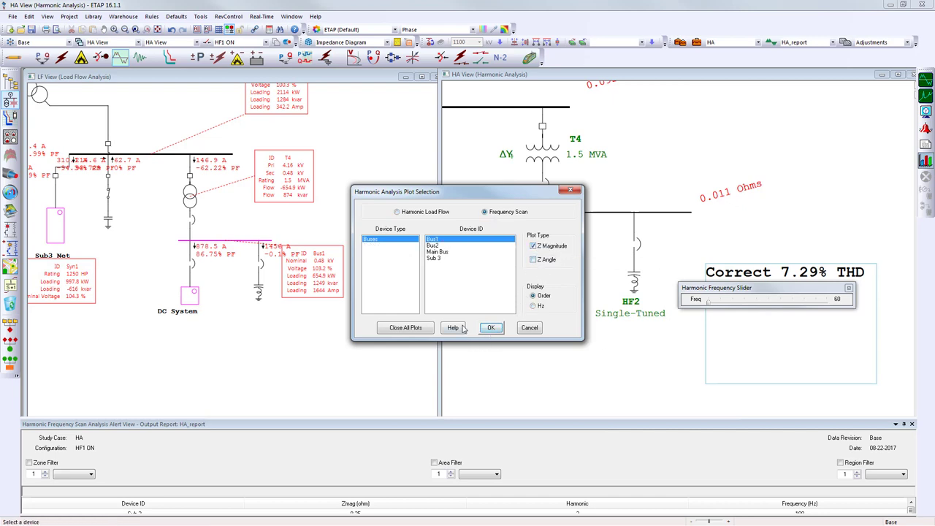
pyautogui.click(491, 328)
pyautogui.moveTo(369, 77); pyautogui.dragTo(543, 86)
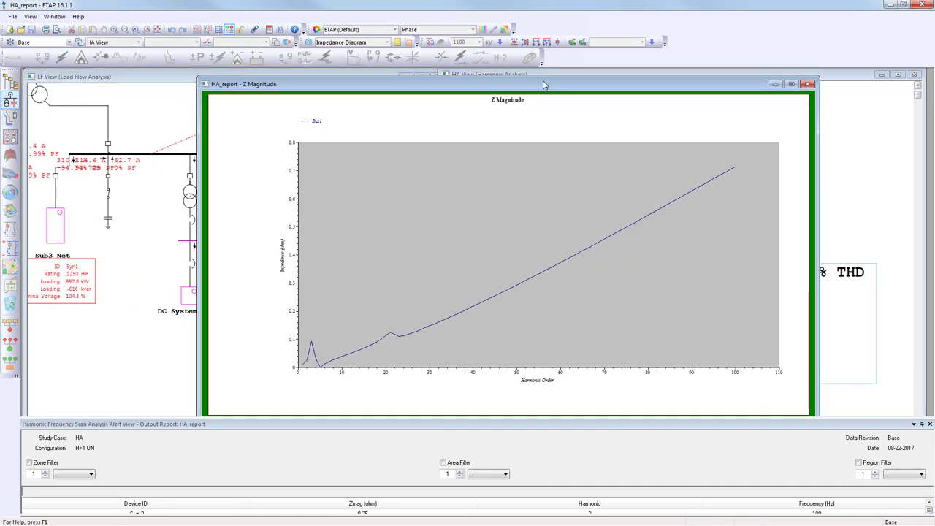